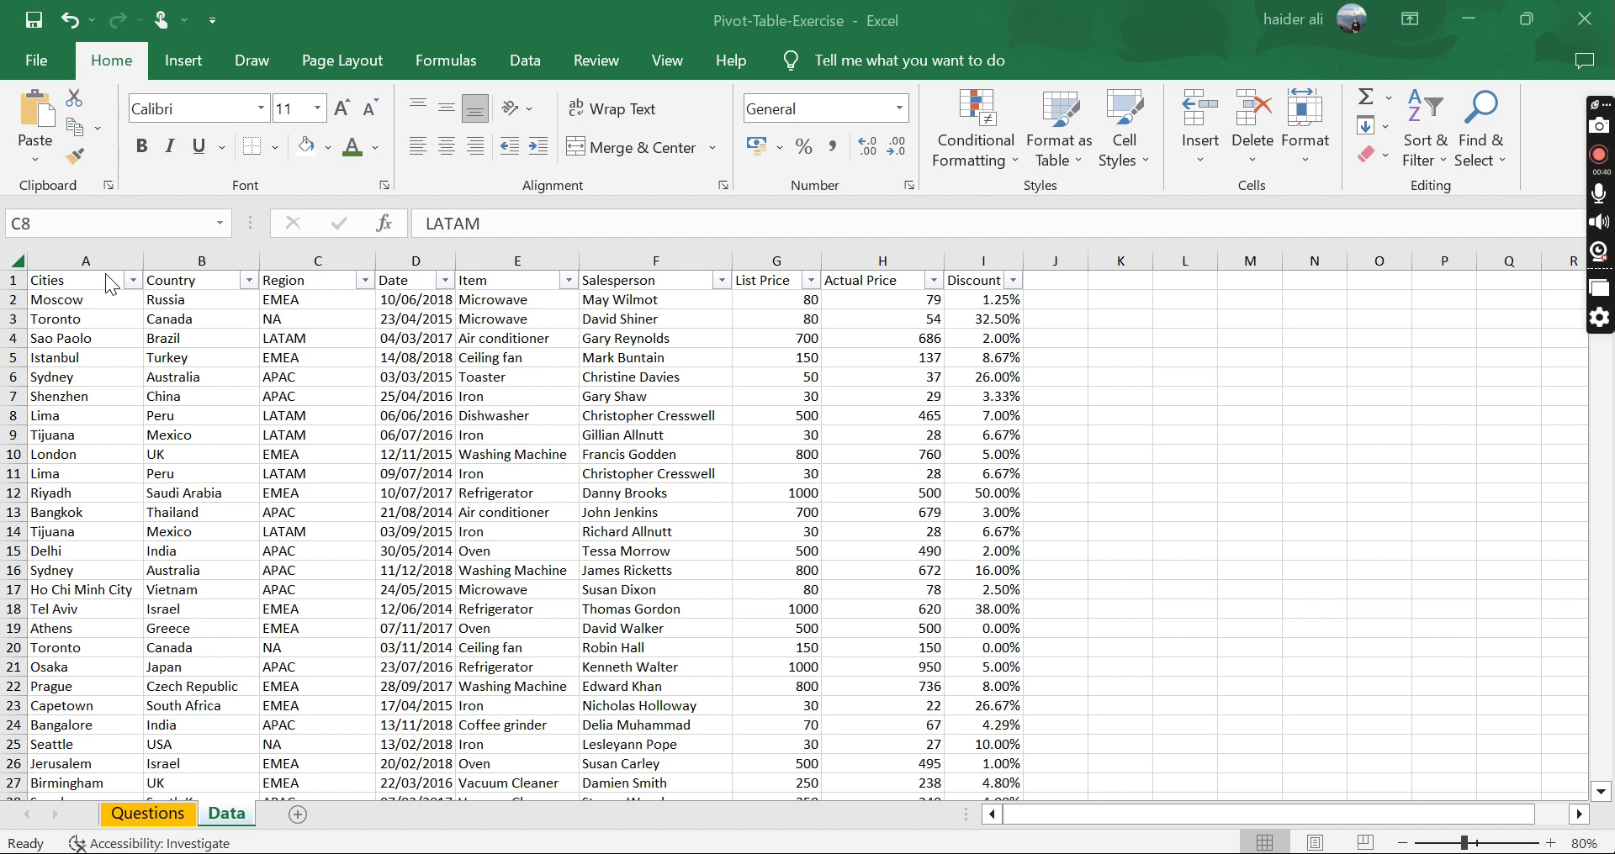
Step: Examine the Cities, Country, Region, Salesperson, List Price, Actual Price and Discount % columns of the sales data
{"action": "left_click", "coordinate": [98, 257]}
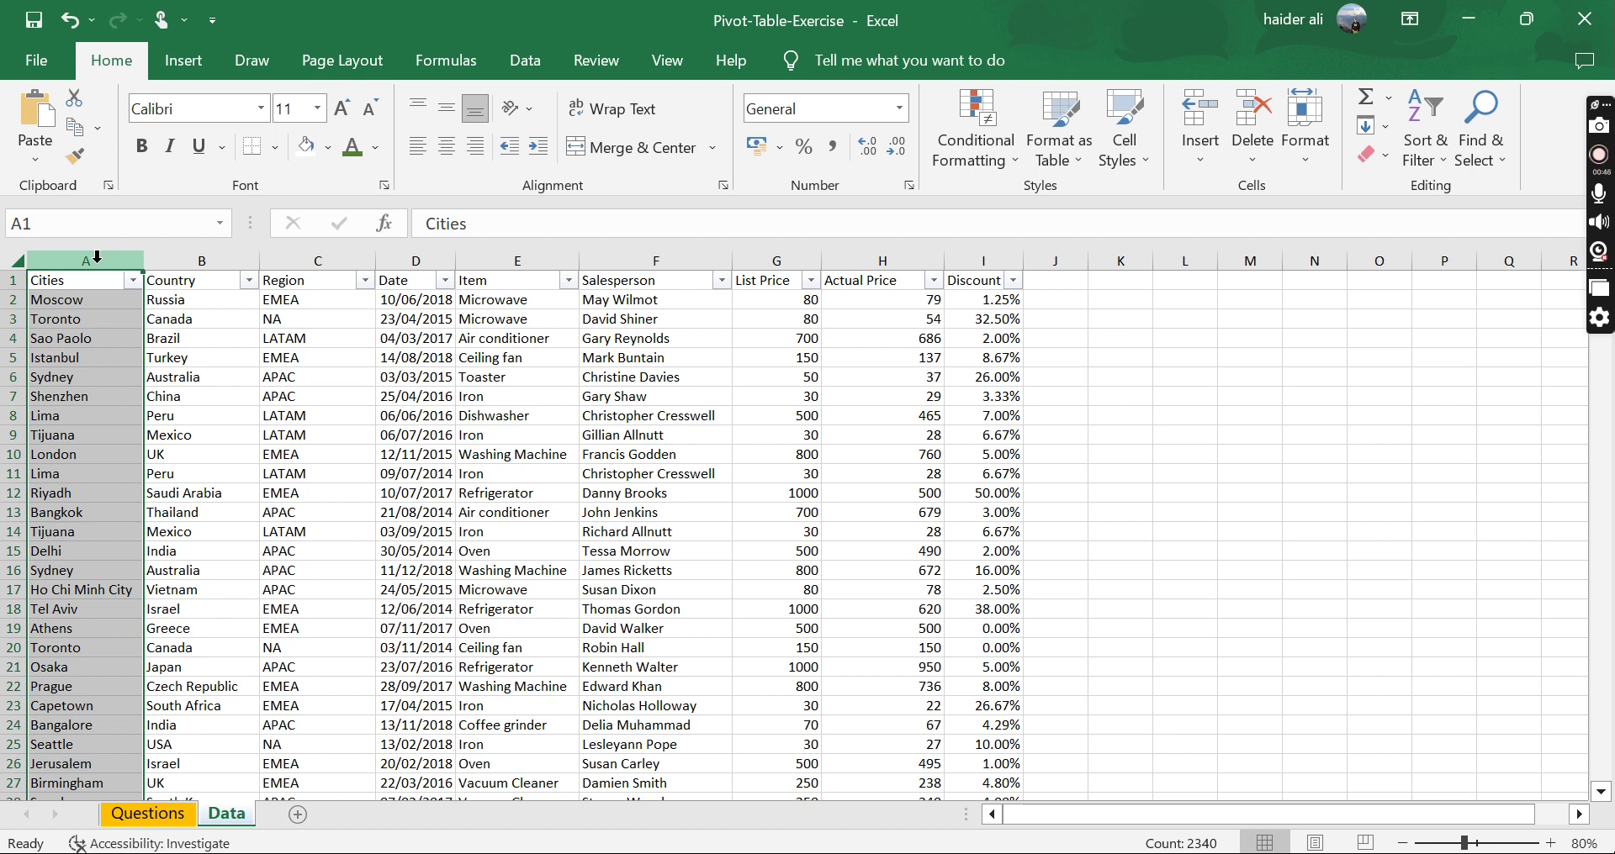
{"action": "left_click", "coordinate": [200, 260]}
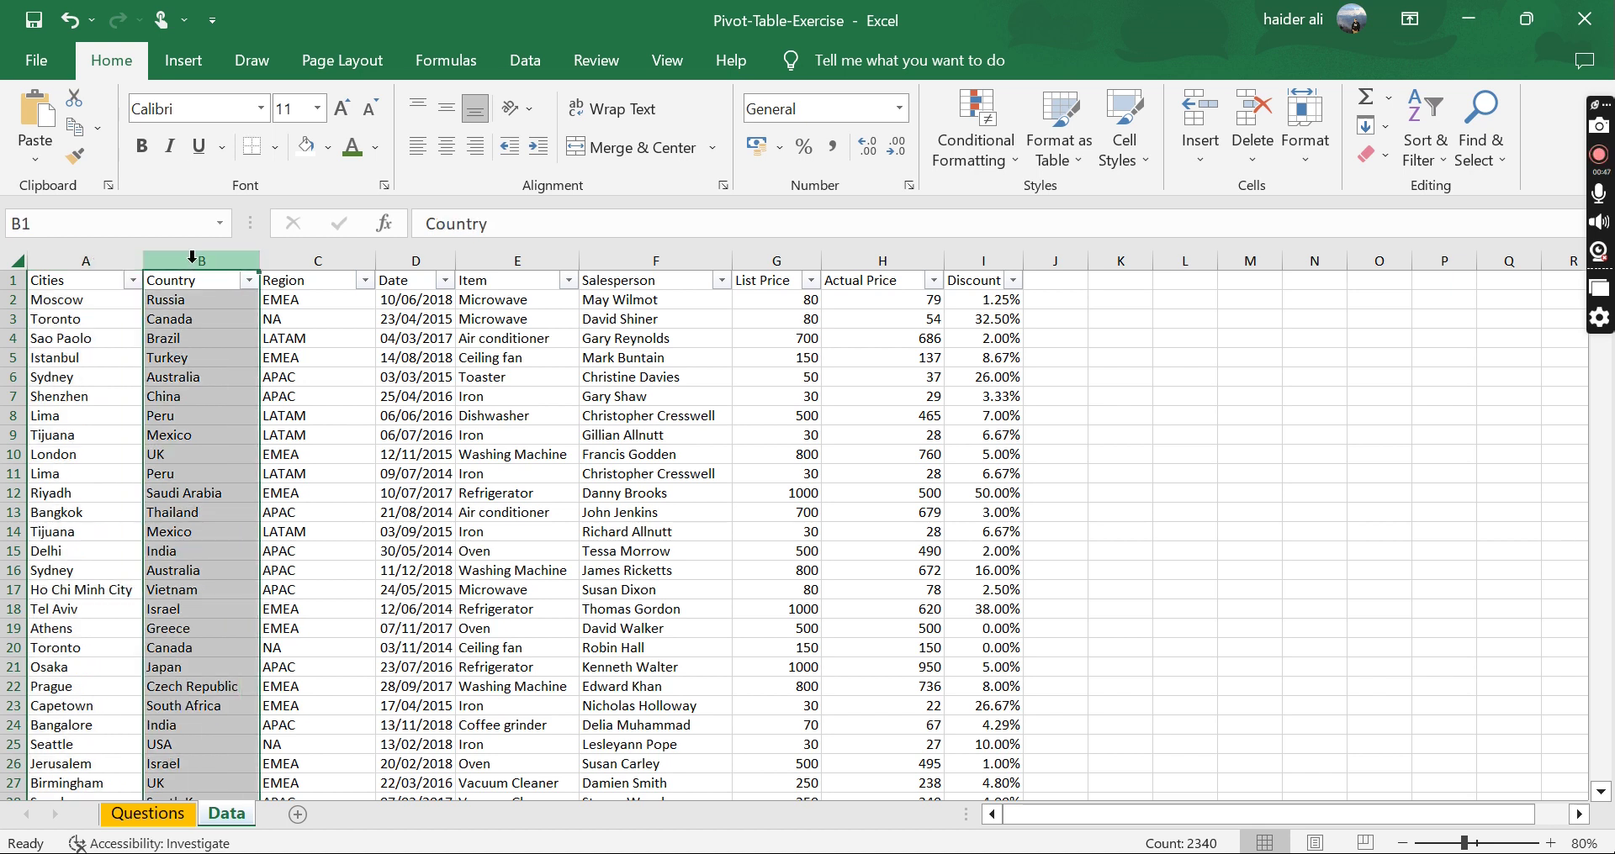
{"action": "left_click", "coordinate": [294, 261]}
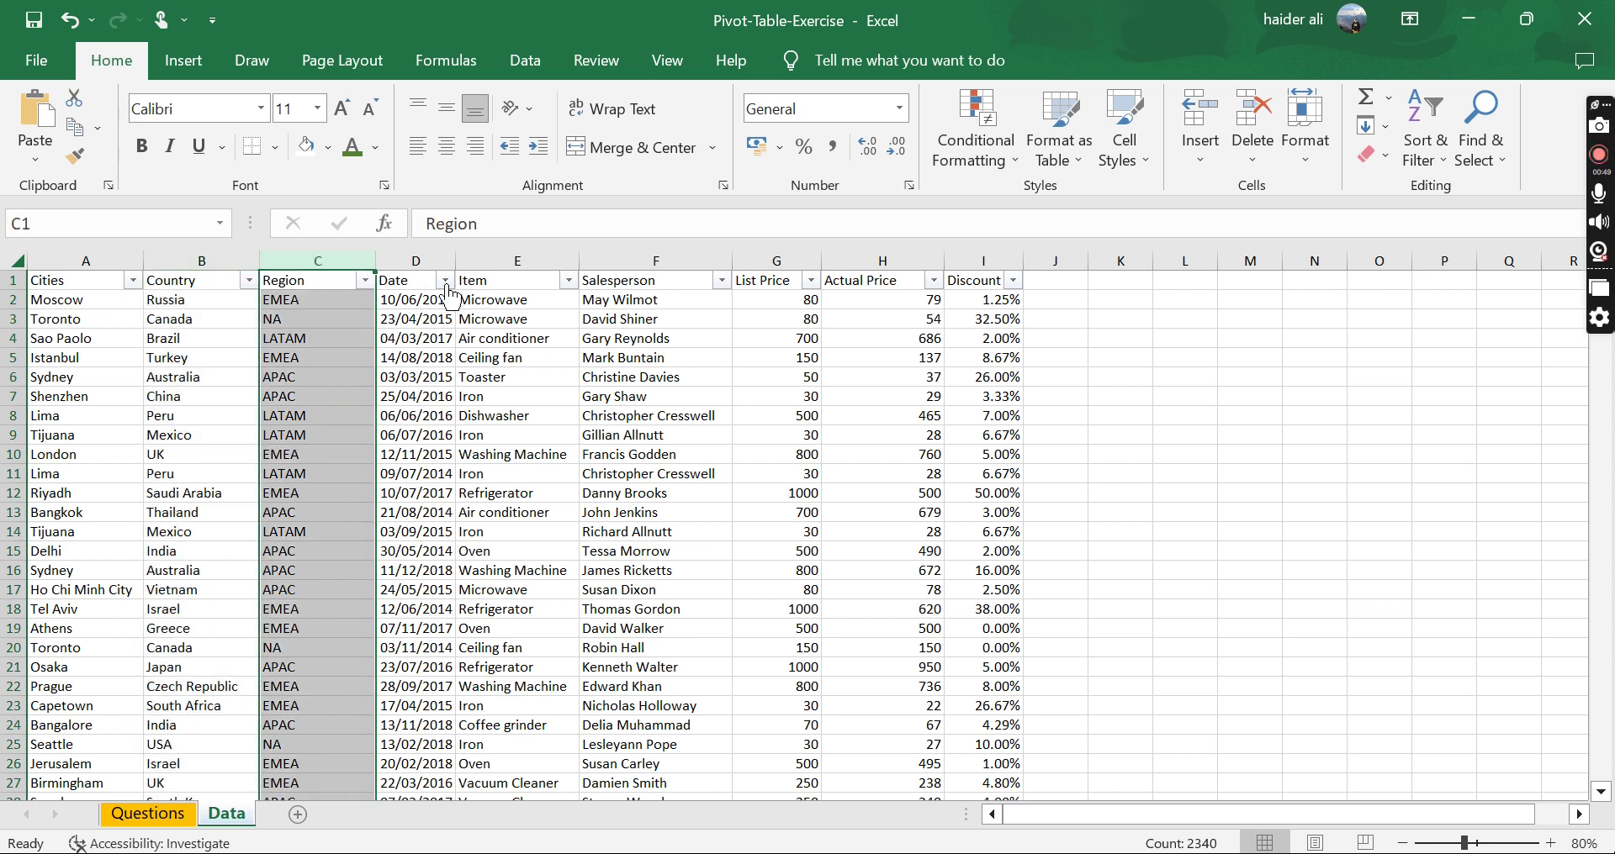
{"action": "left_click", "coordinate": [685, 261]}
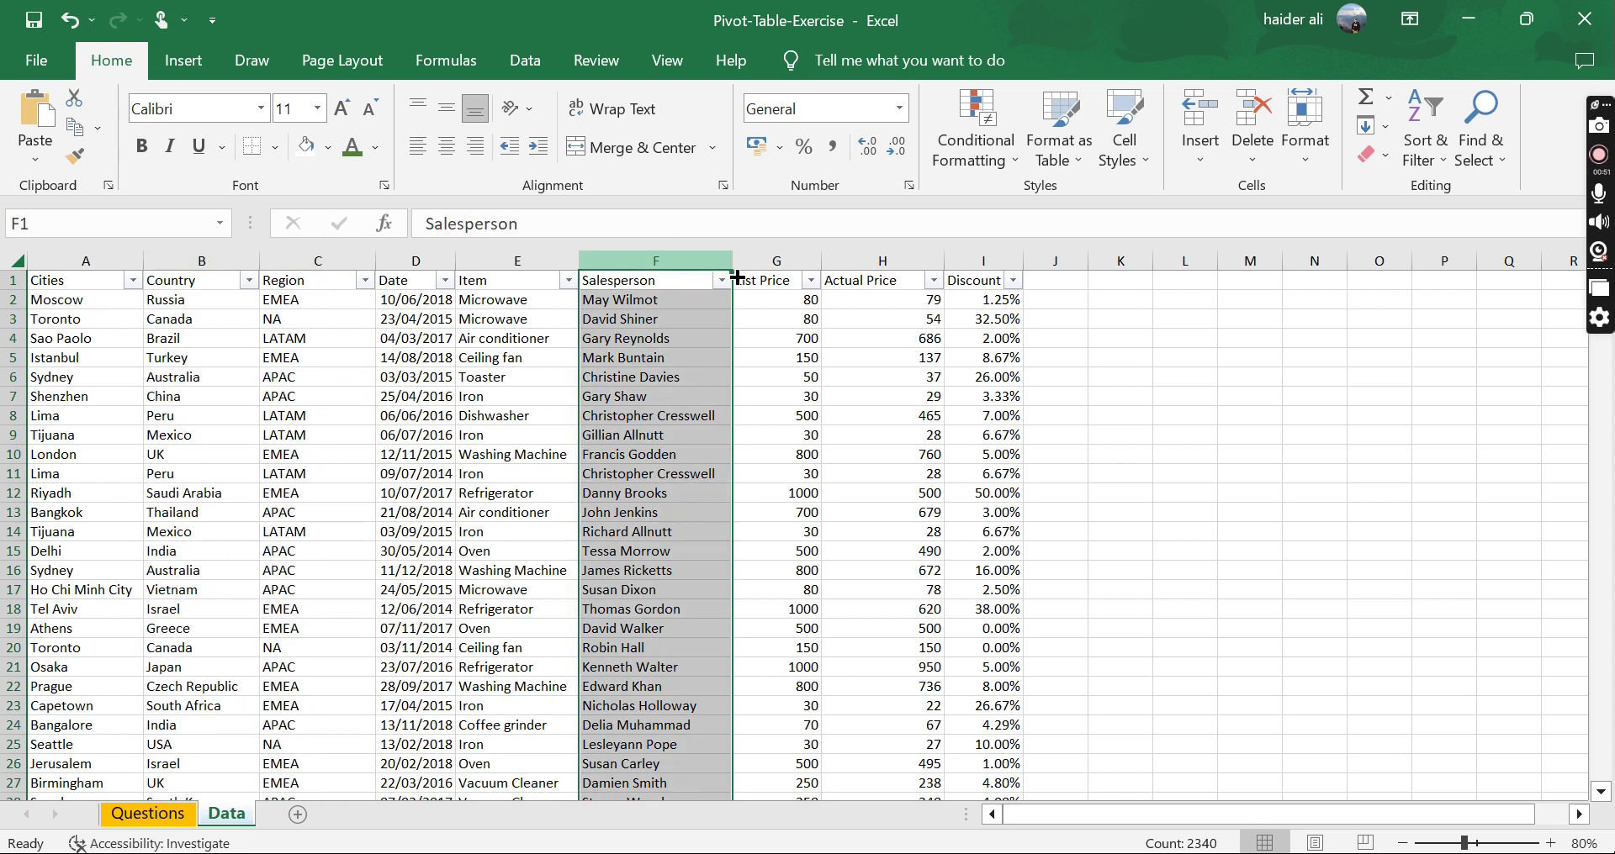
{"action": "left_click", "coordinate": [775, 261]}
{"action": "left_click", "coordinate": [891, 261]}
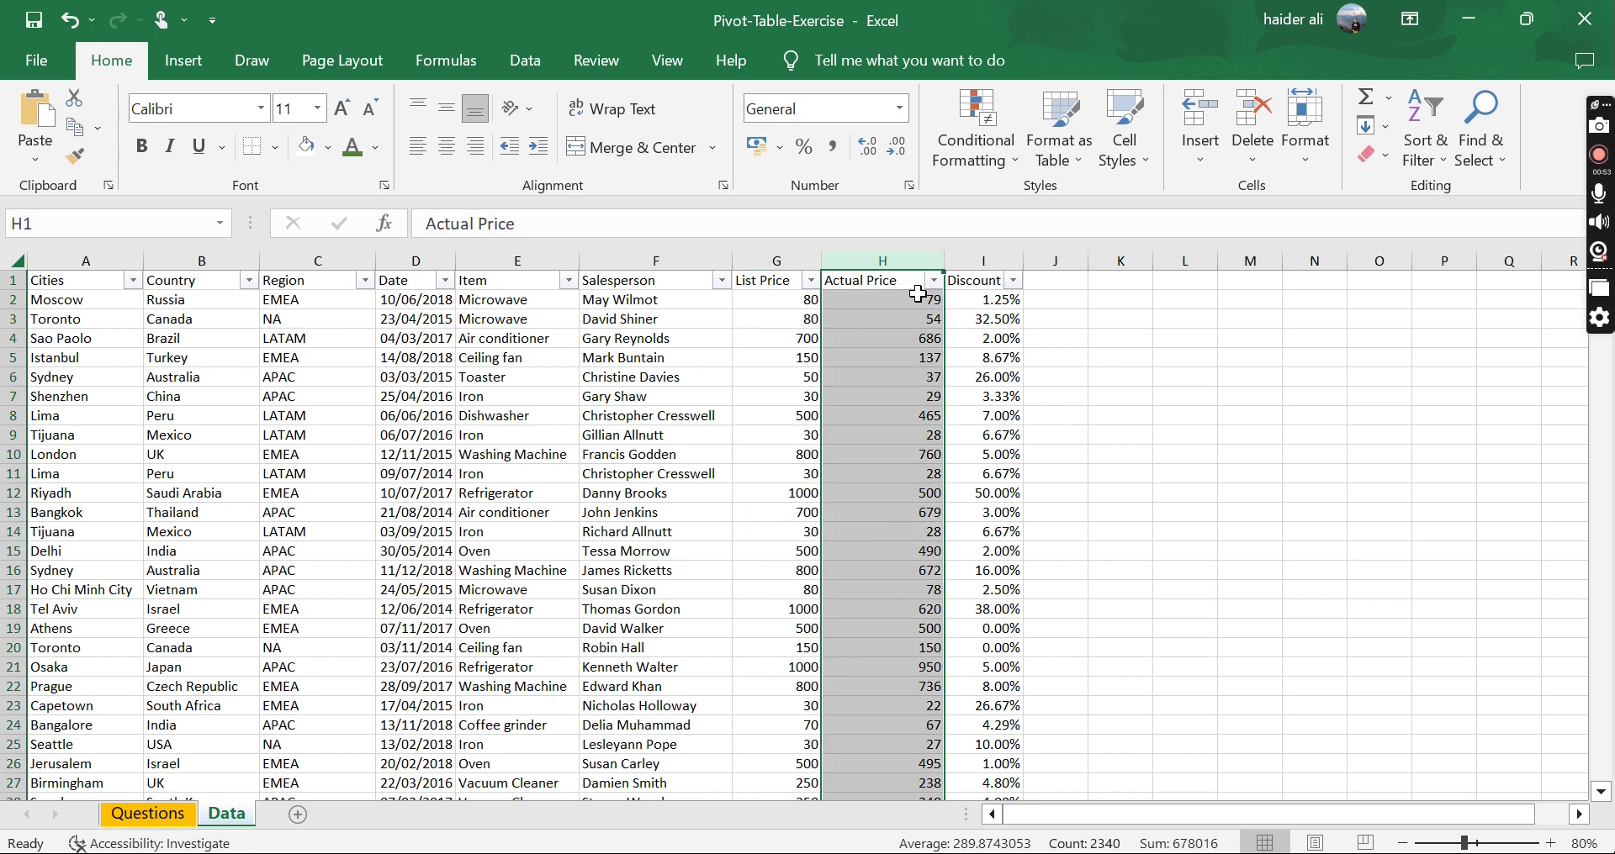
{"action": "left_click", "coordinate": [993, 262]}
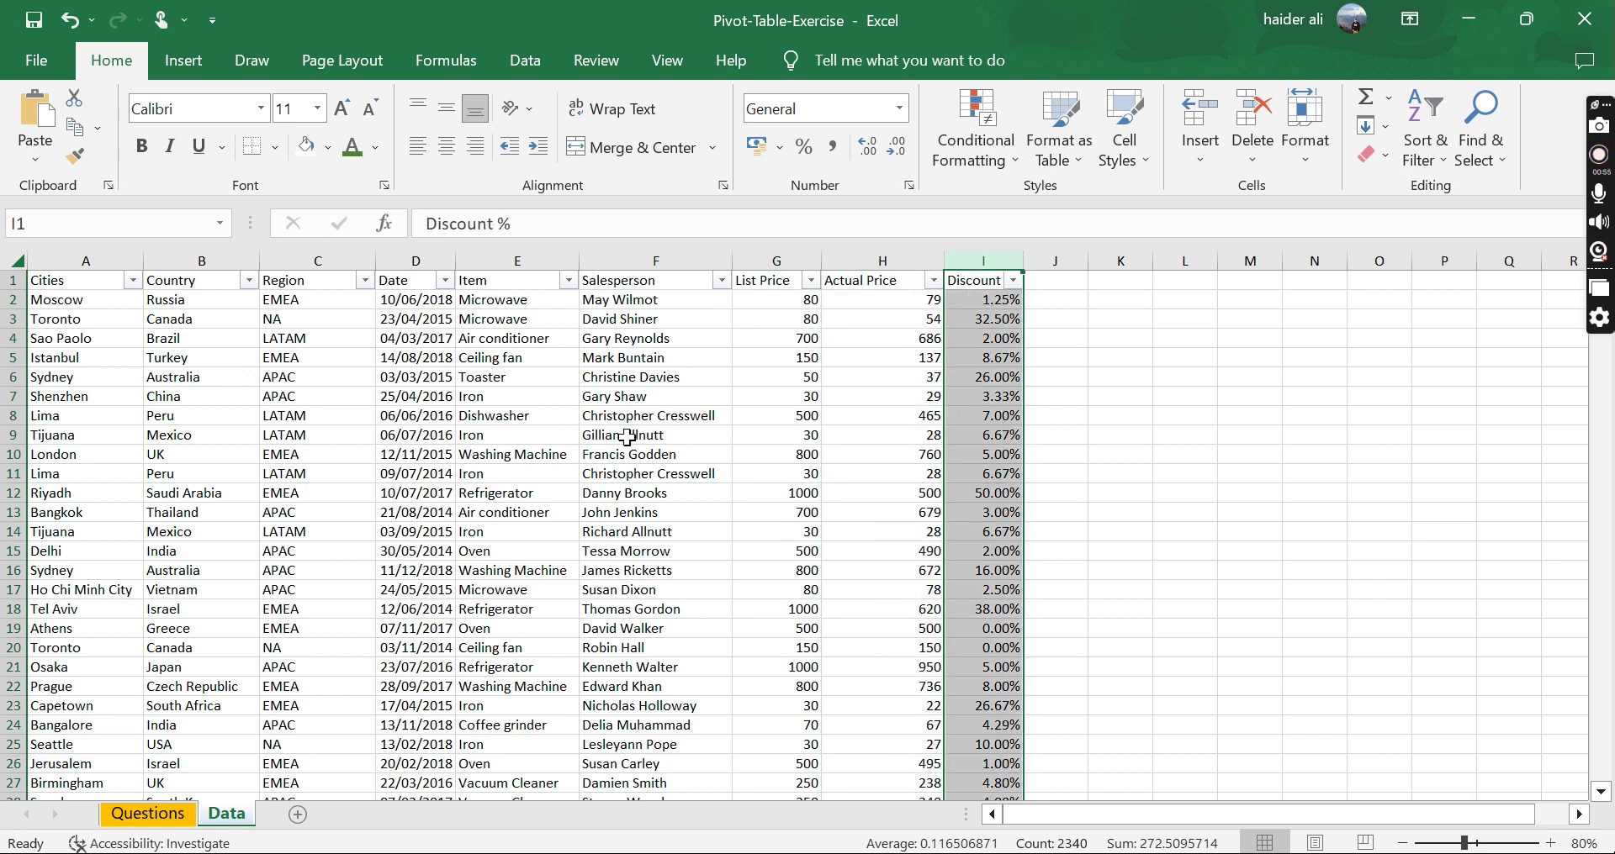
{"action": "left_click", "coordinate": [505, 395]}
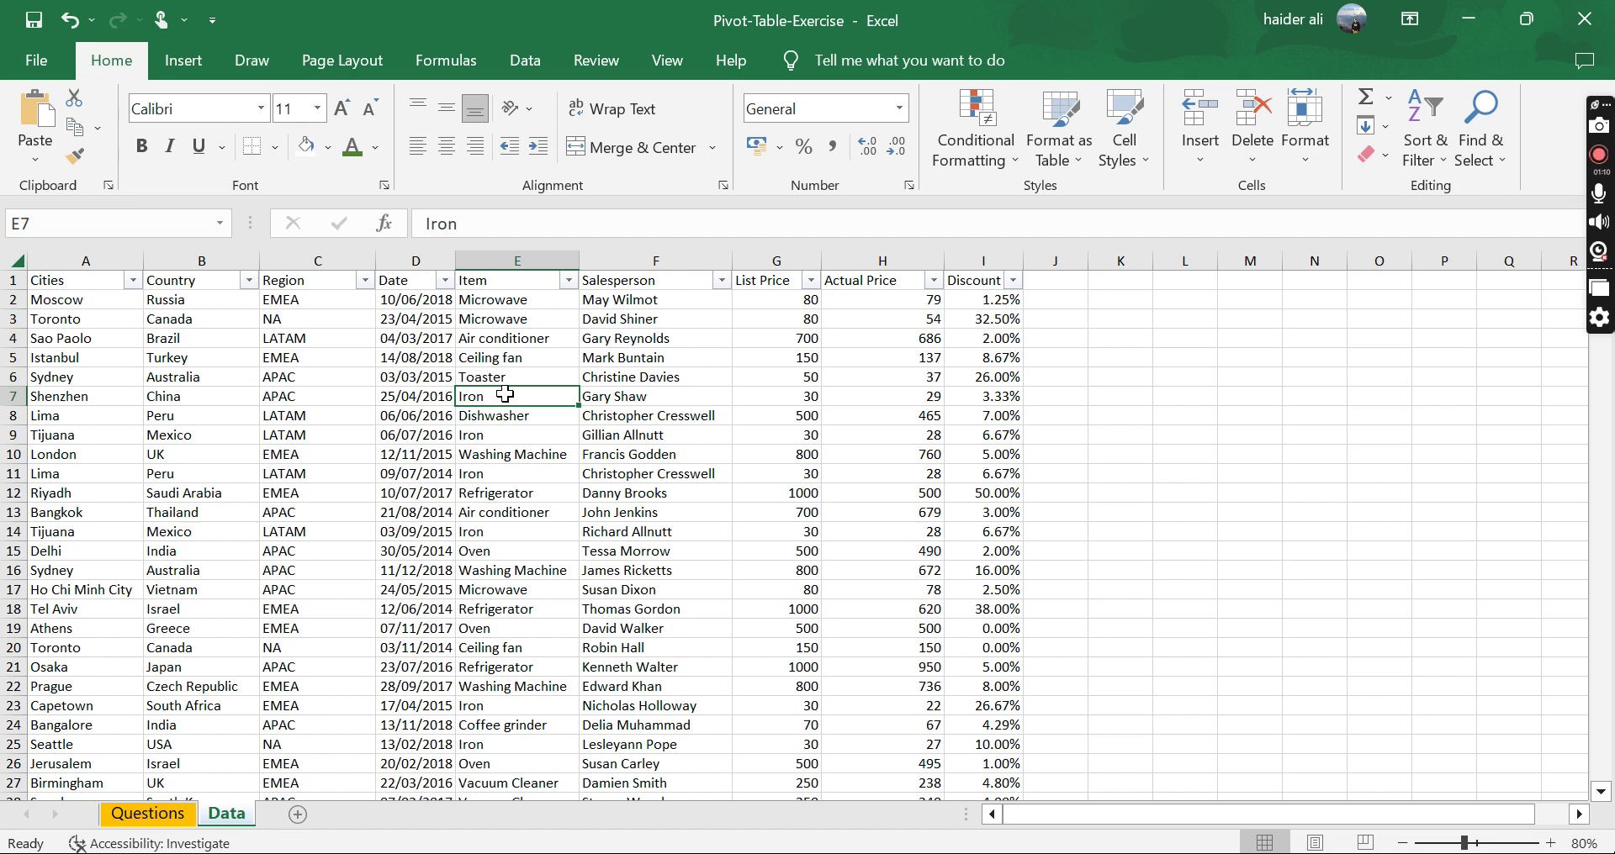
{"action": "left_click", "coordinate": [397, 397]}
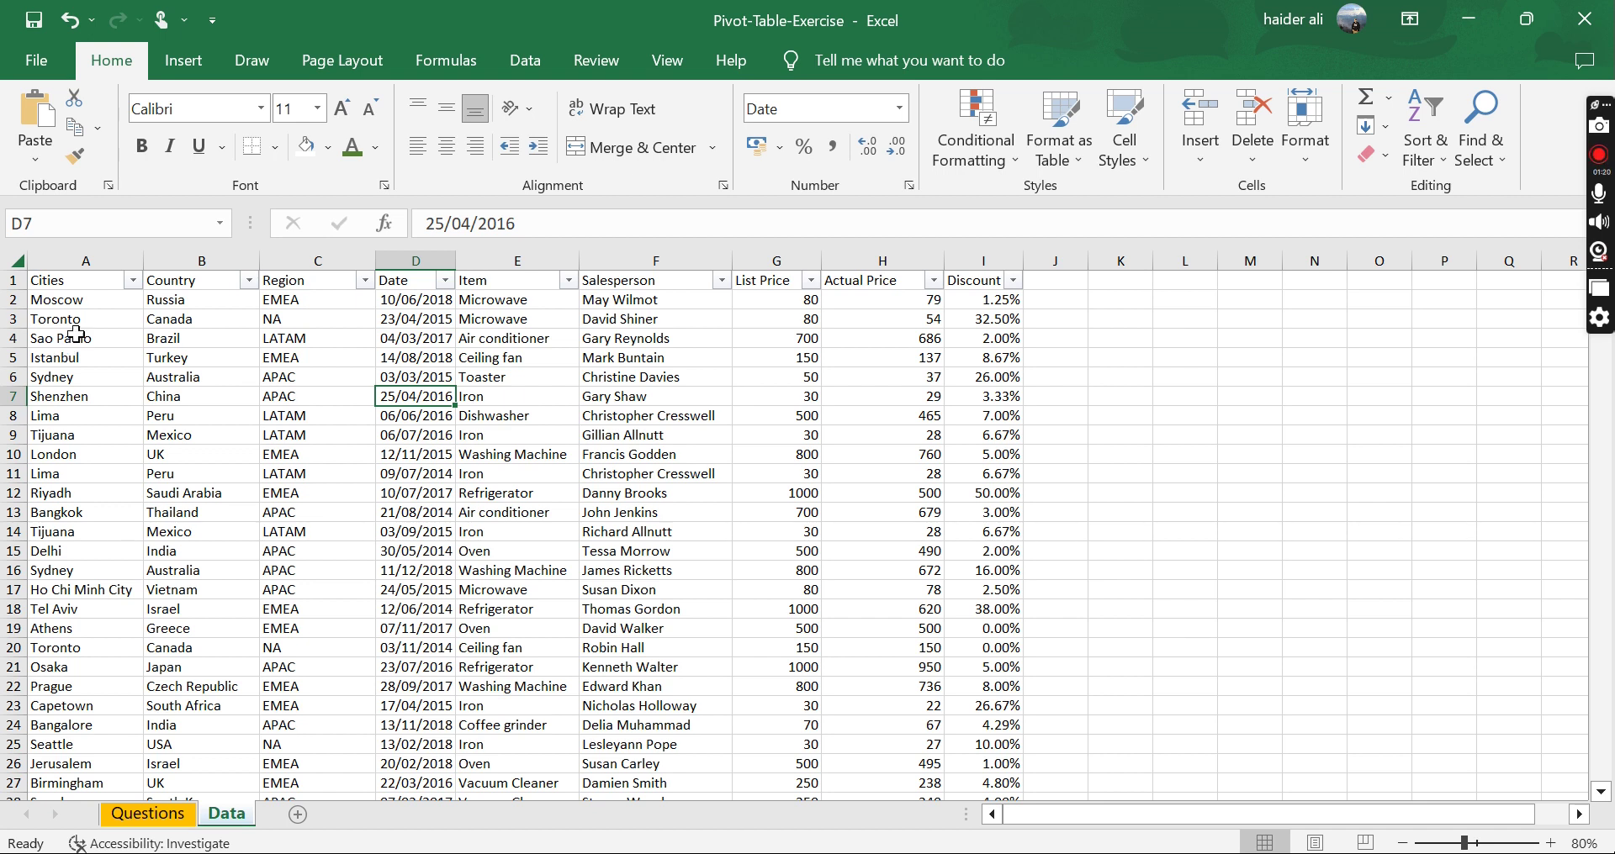
Step: Examine sample entries in the first records and the contents of the Salesperson and Item columns
{"action": "left_click", "coordinate": [91, 300]}
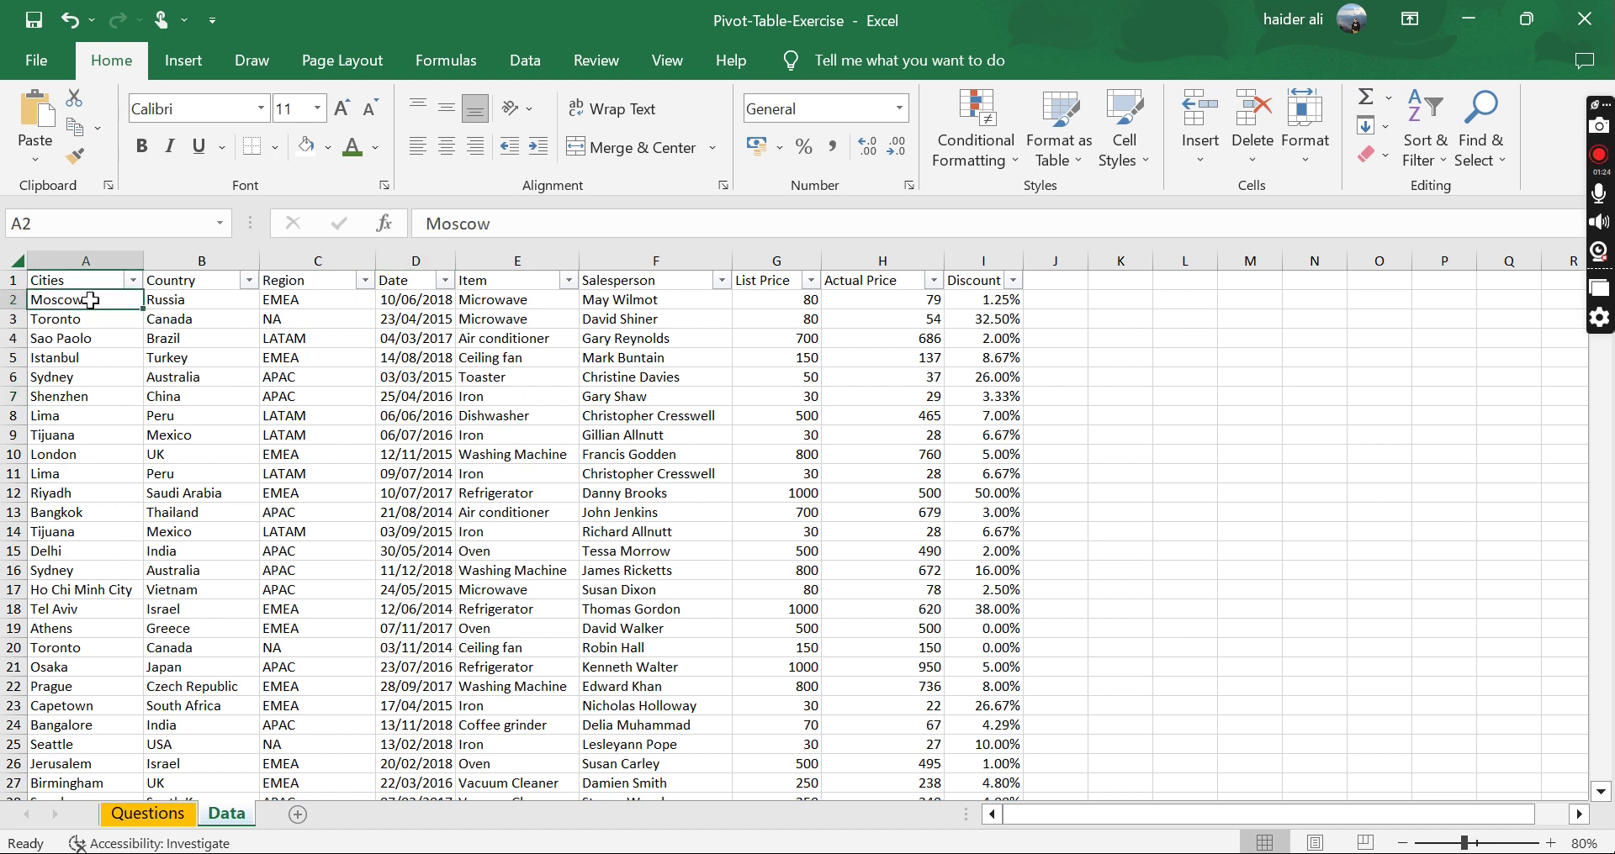
{"action": "left_click", "coordinate": [869, 298]}
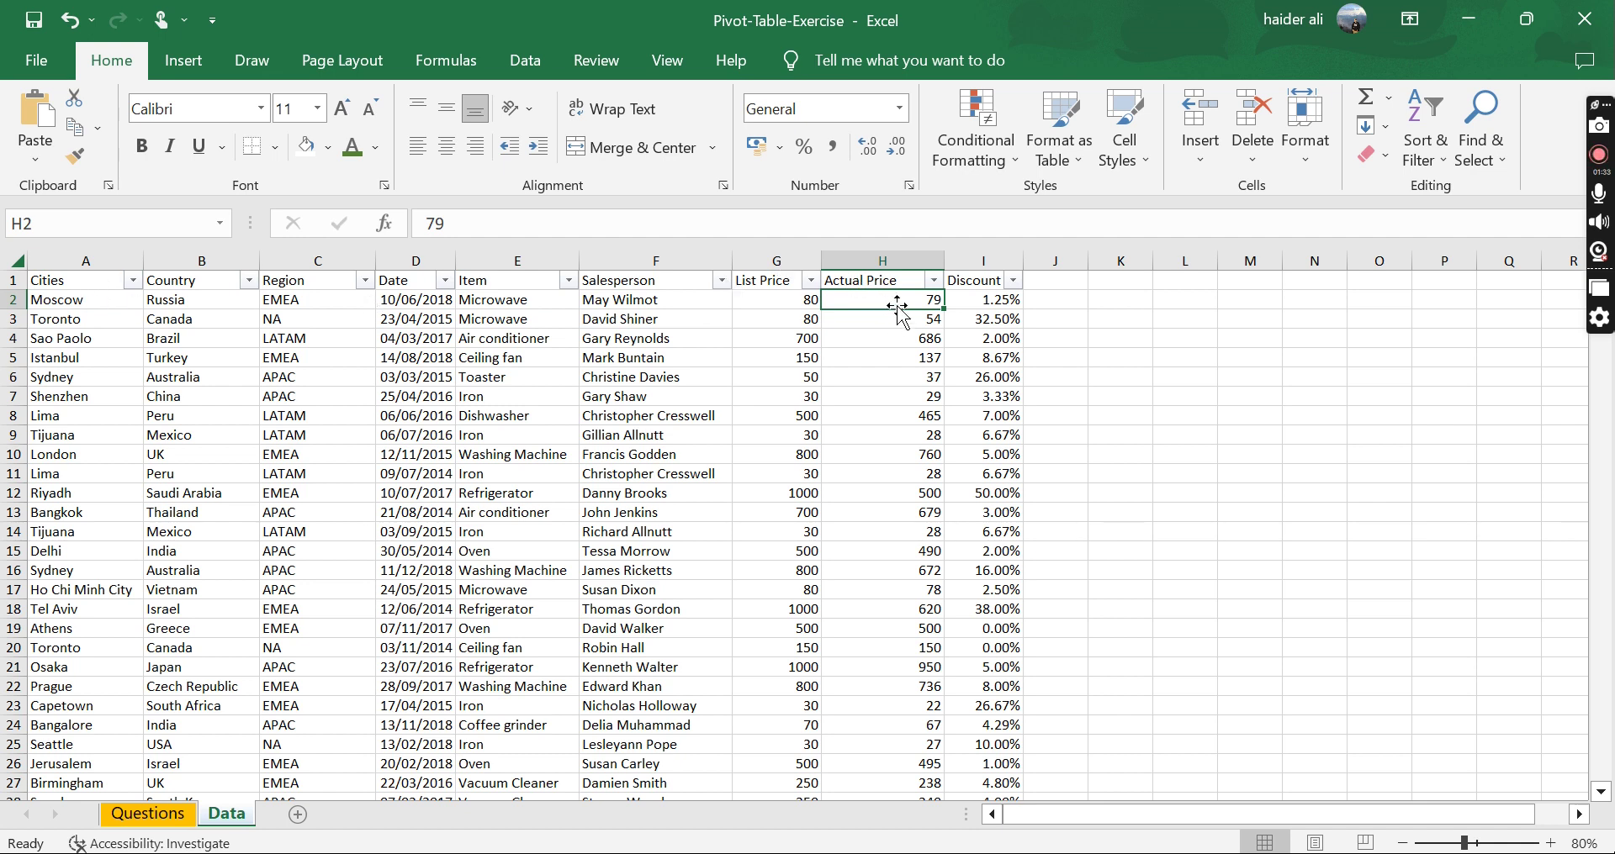
{"action": "left_click", "coordinate": [116, 320]}
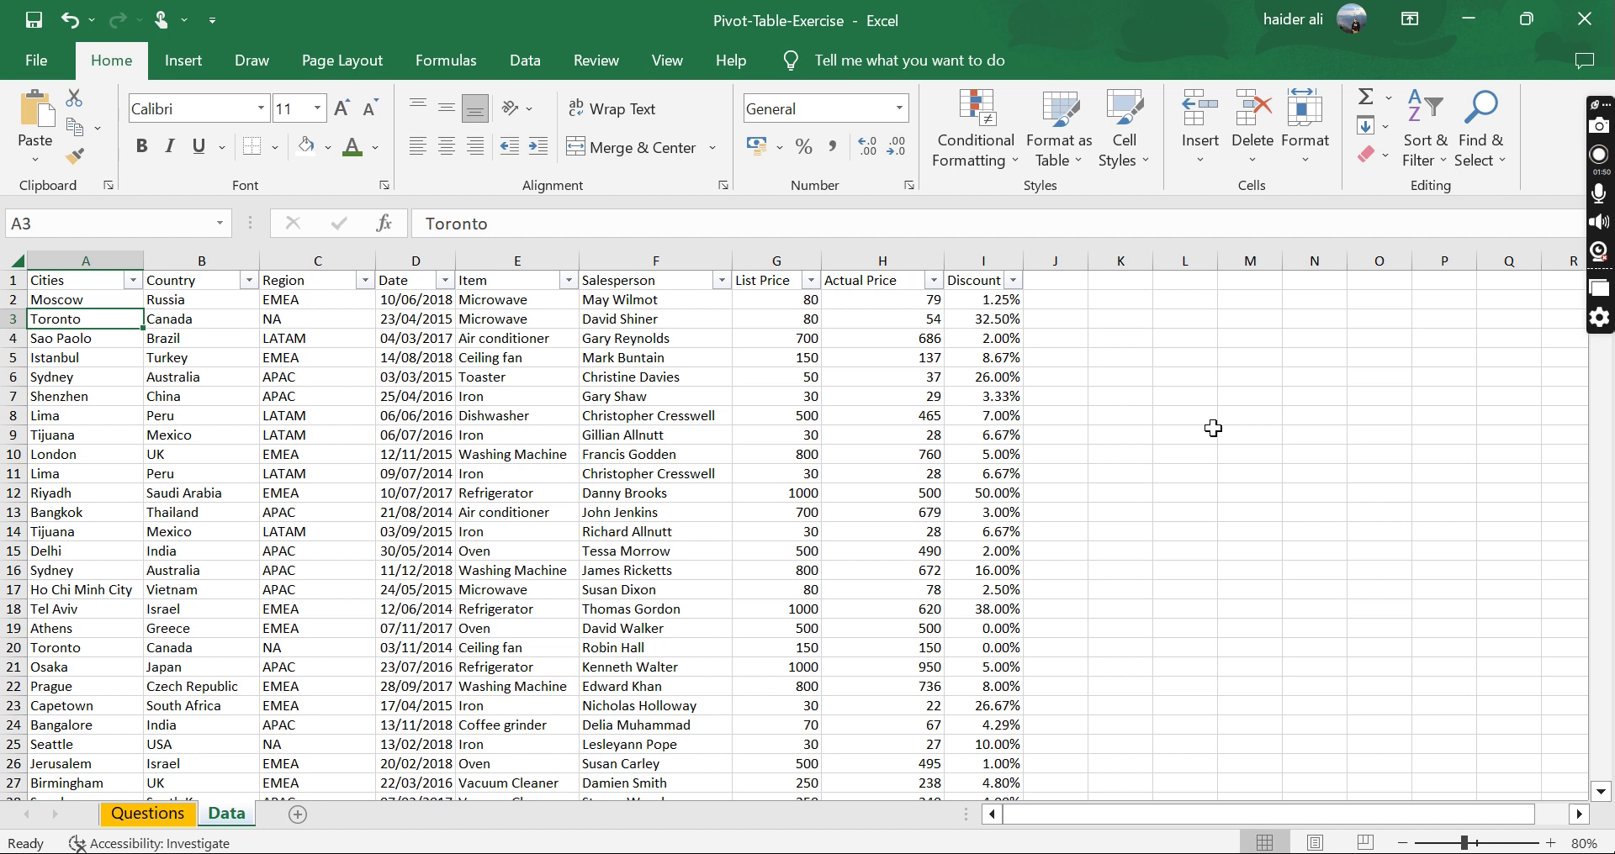
{"action": "left_click", "coordinate": [682, 261]}
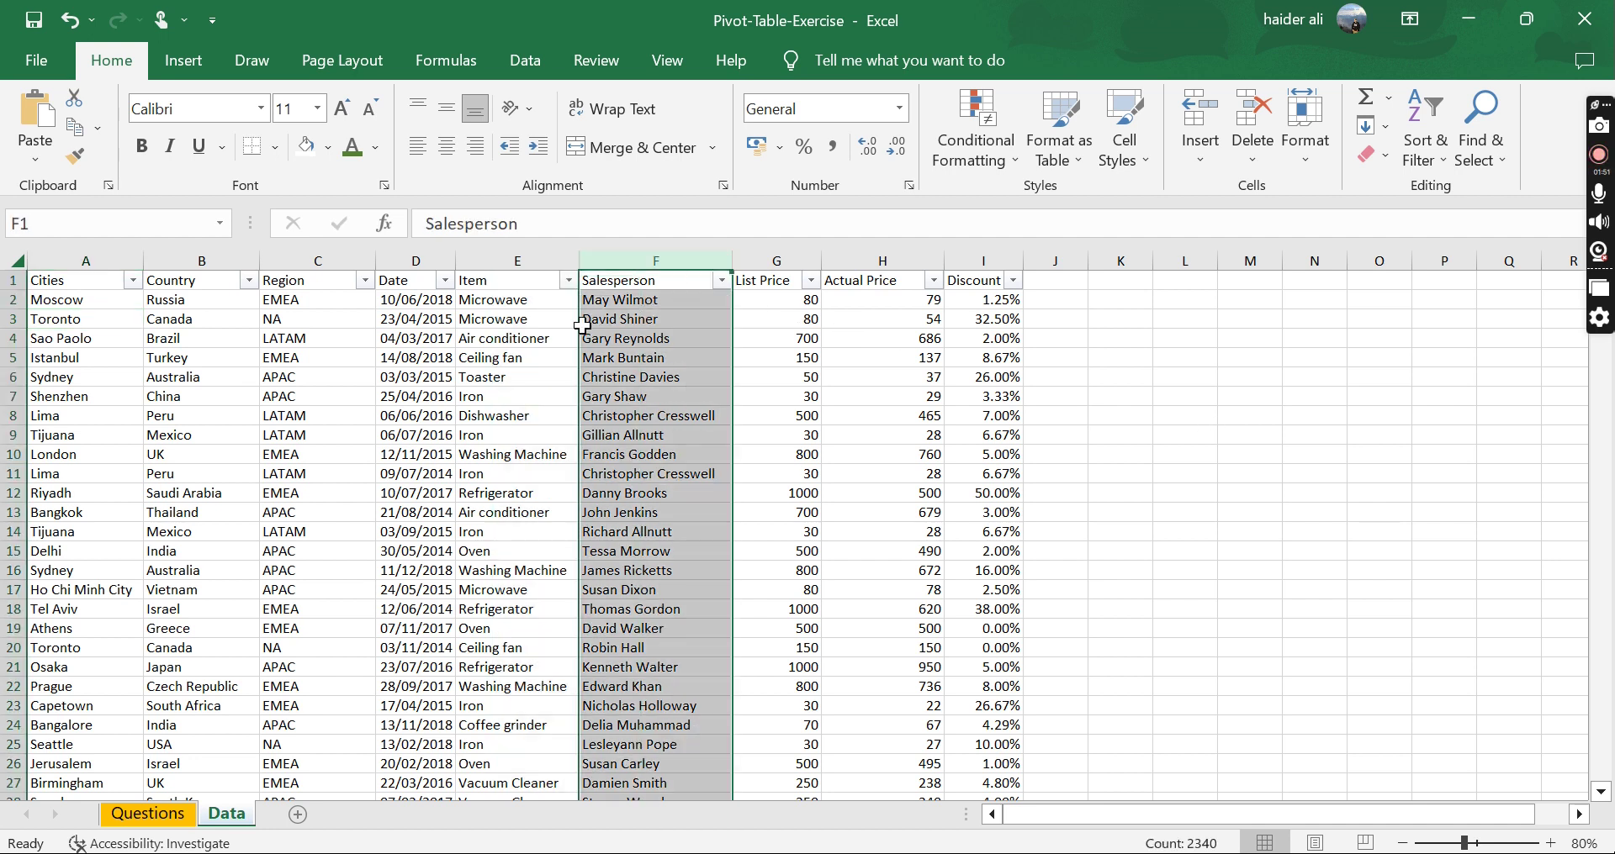
{"action": "left_click", "coordinate": [526, 303]}
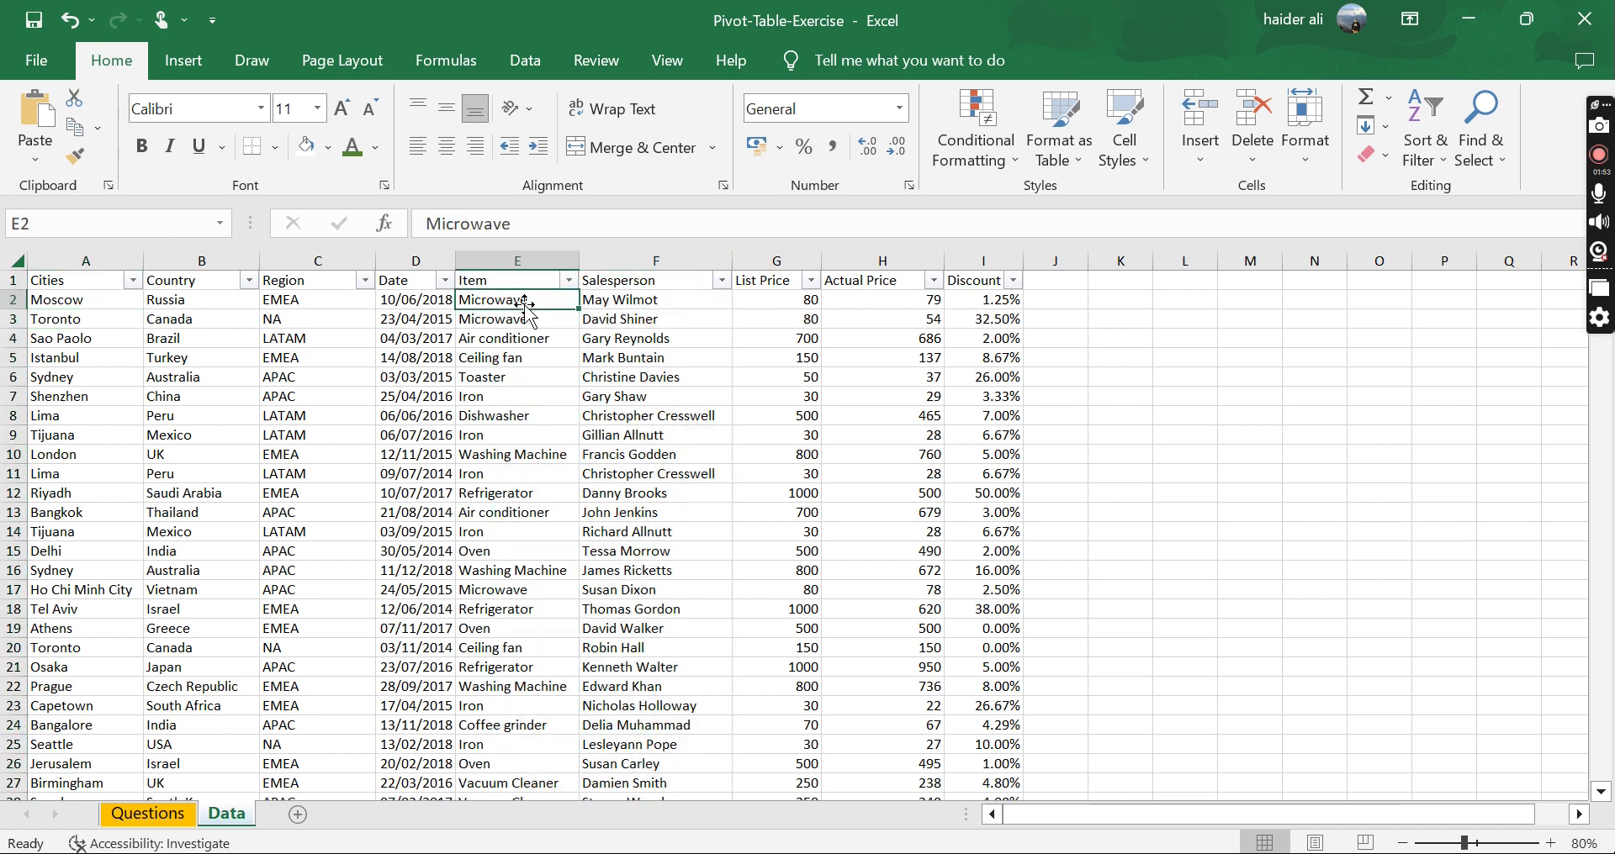
{"action": "left_click", "coordinate": [525, 261]}
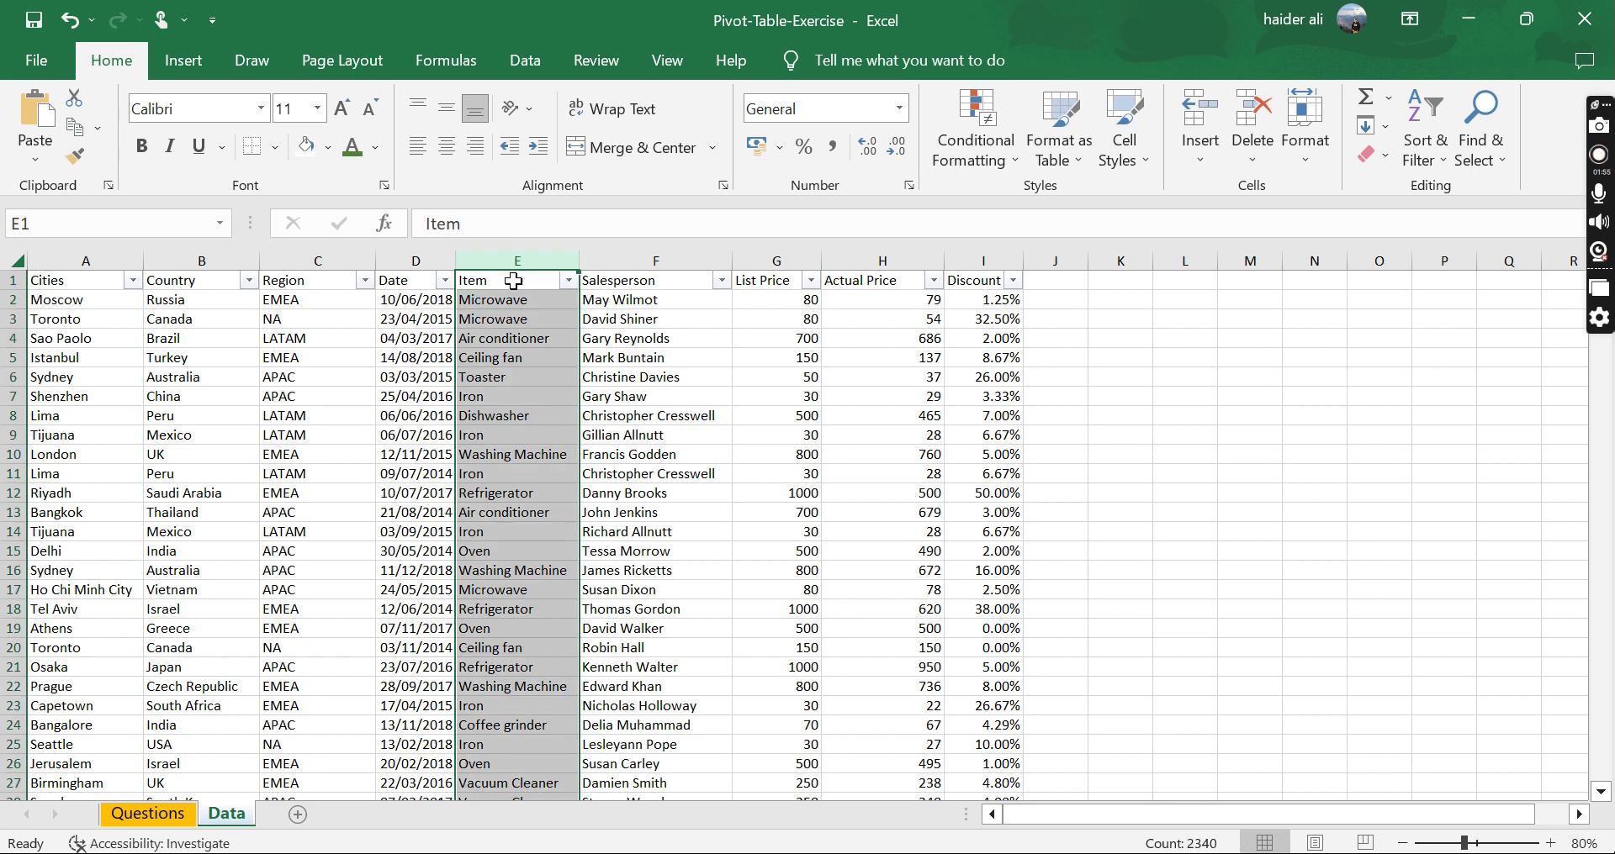
{"action": "left_click", "coordinate": [507, 317]}
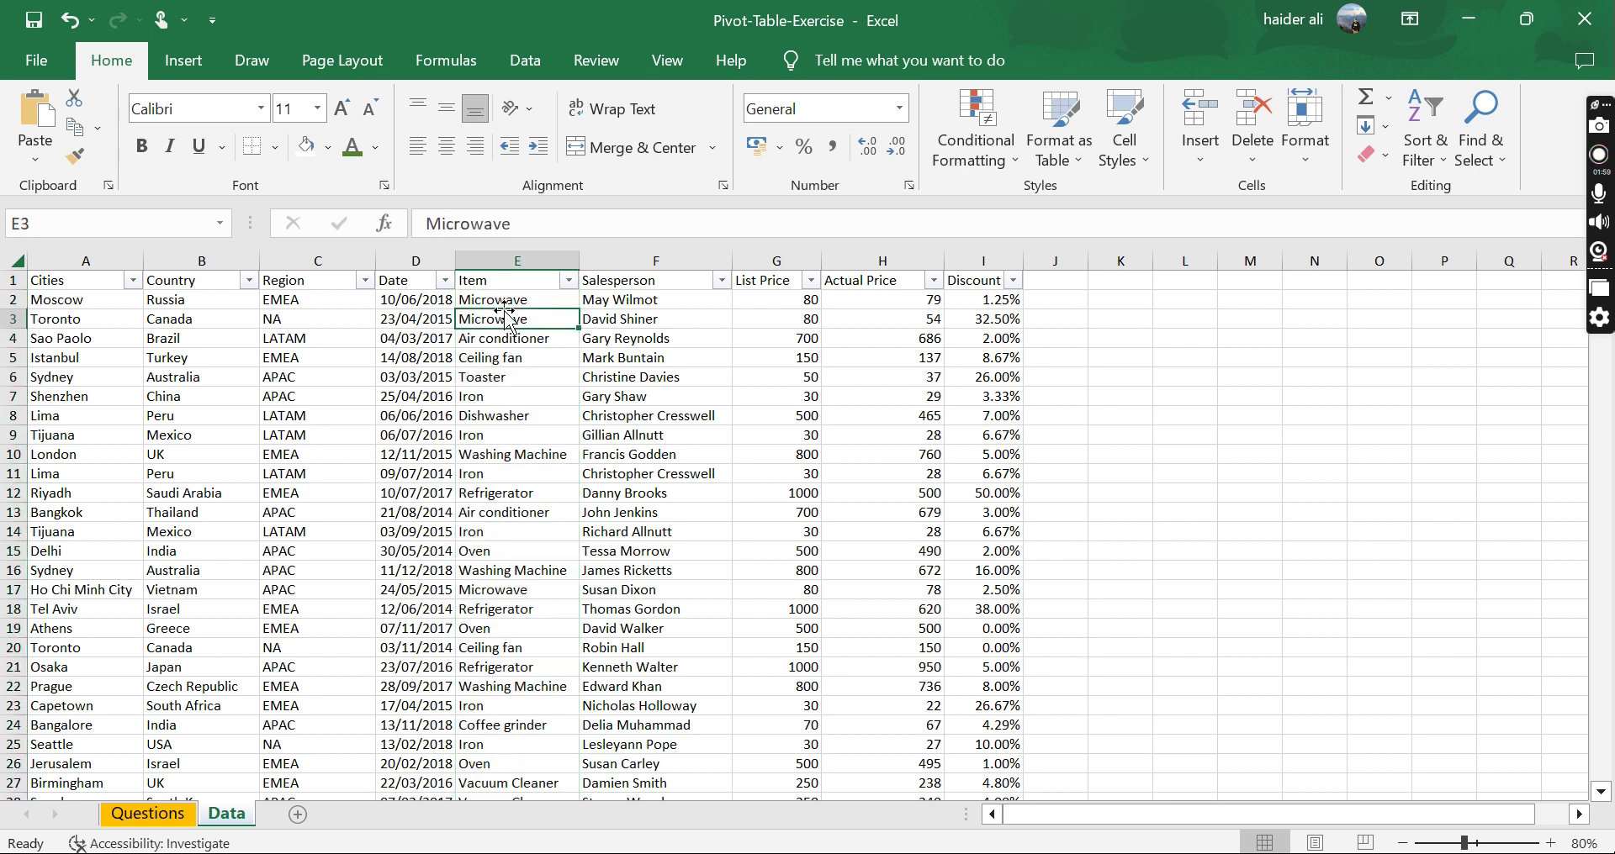
{"action": "left_click", "coordinate": [328, 301]}
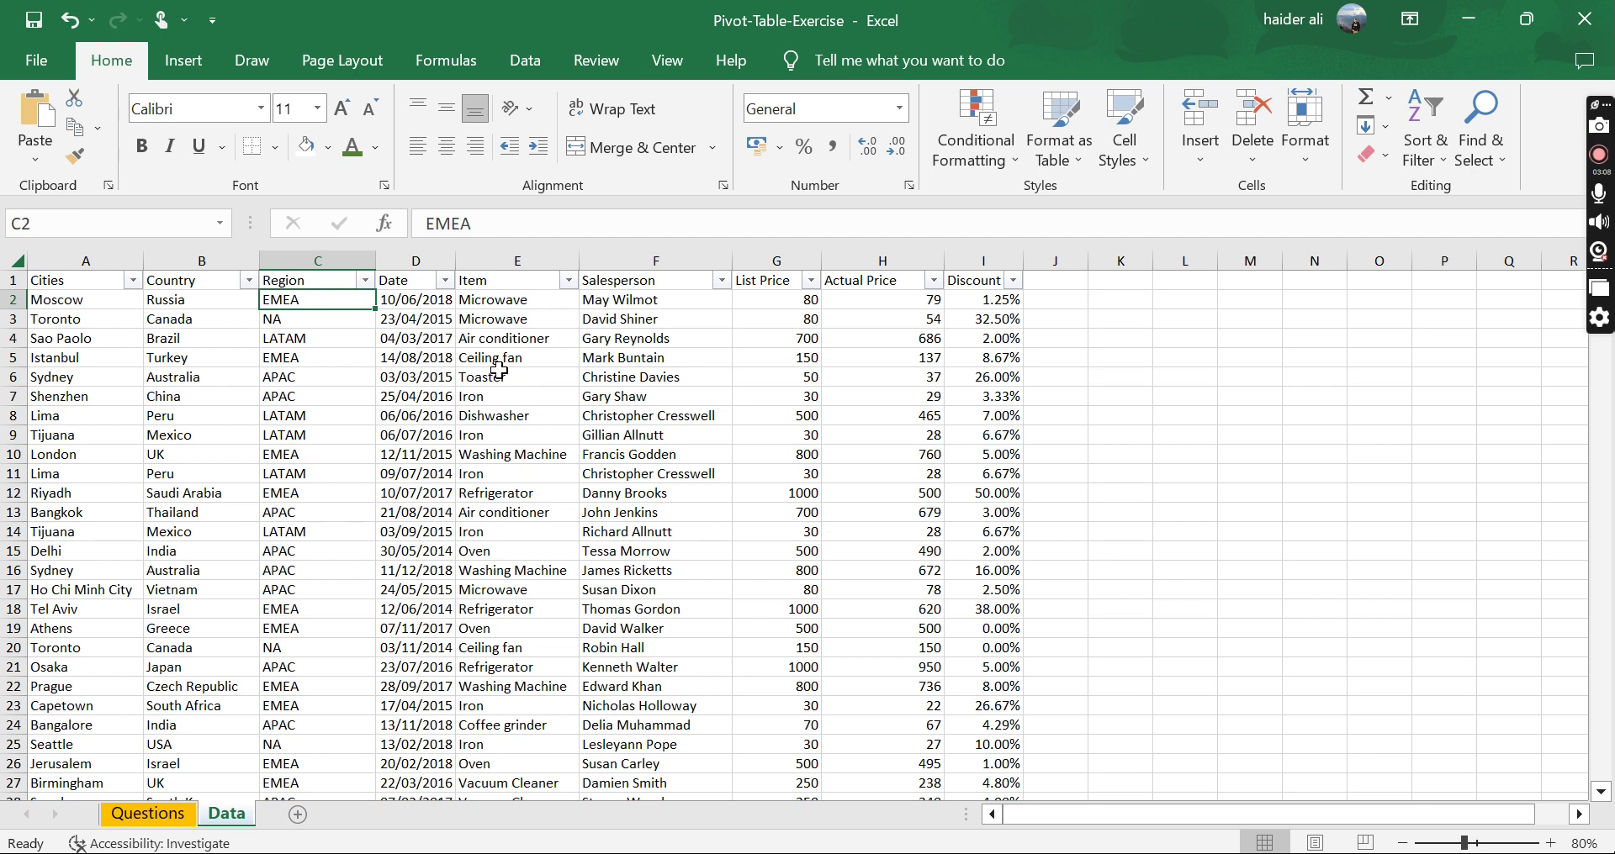
Step: Check that every column has a heading in row 1, from Cities through Discount %
{"action": "left_click", "coordinate": [82, 260]}
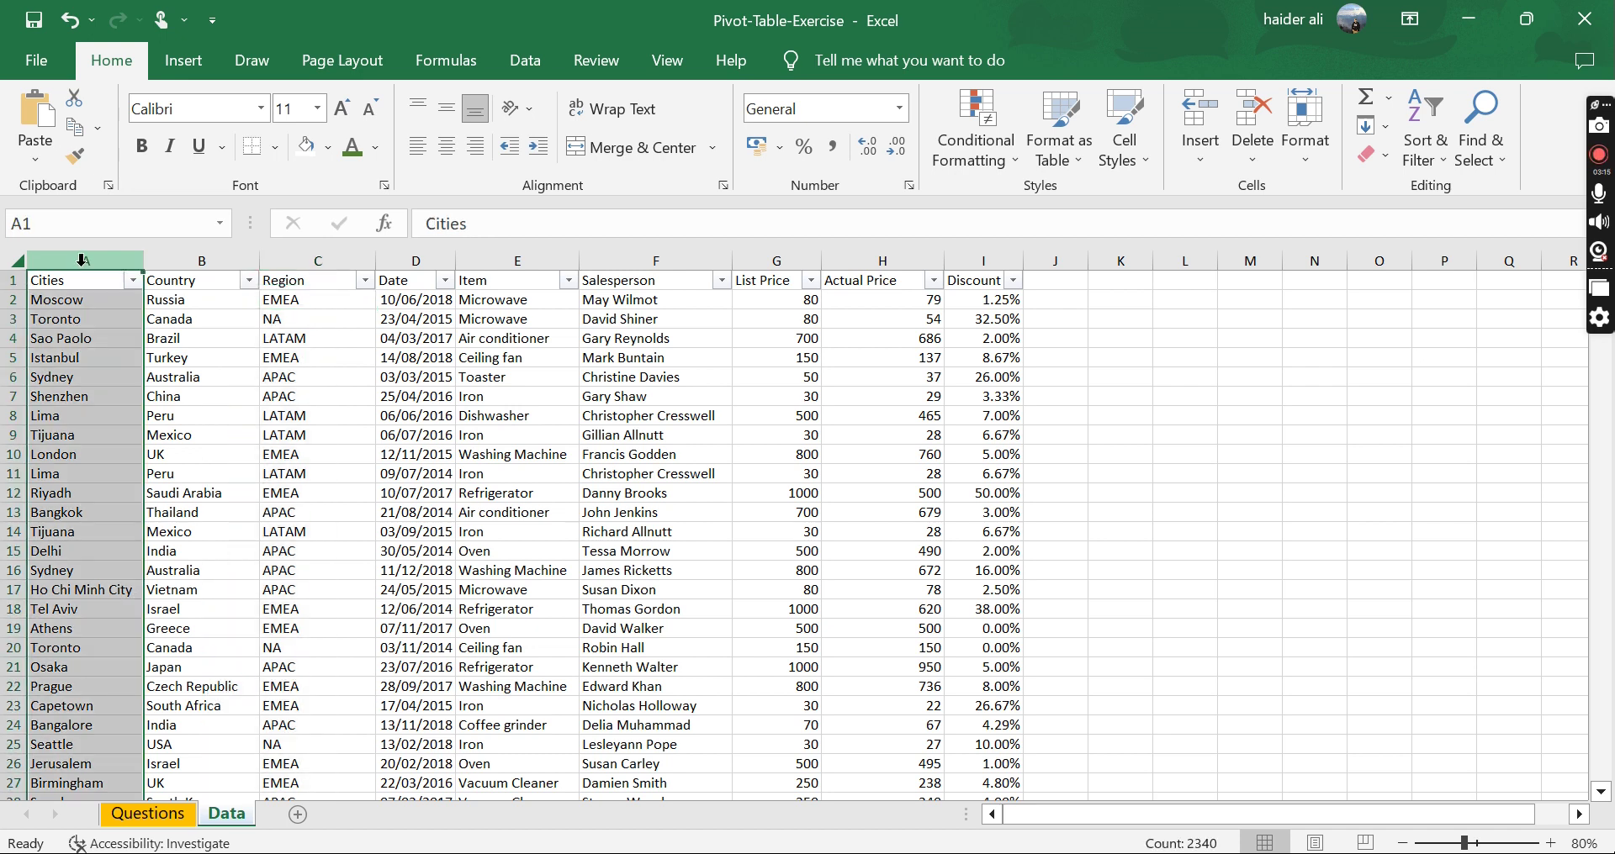
{"action": "left_click", "coordinate": [203, 259]}
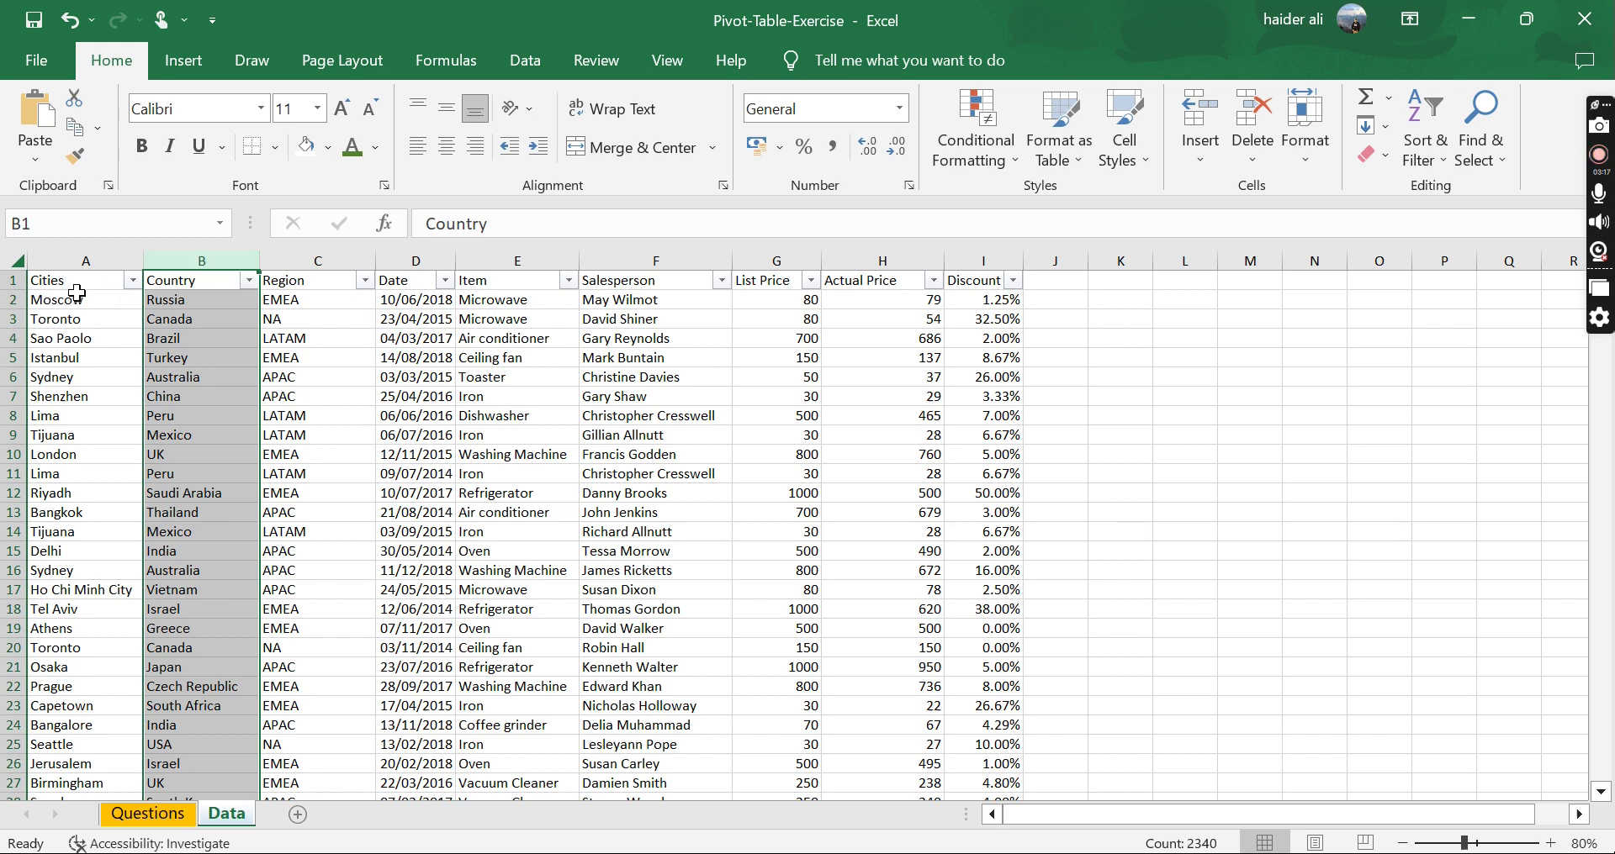
{"action": "left_click_drag", "start_coordinate": [80, 281], "coordinate": [522, 280]}
{"action": "left_click_drag", "start_coordinate": [710, 258], "coordinate": [984, 280]}
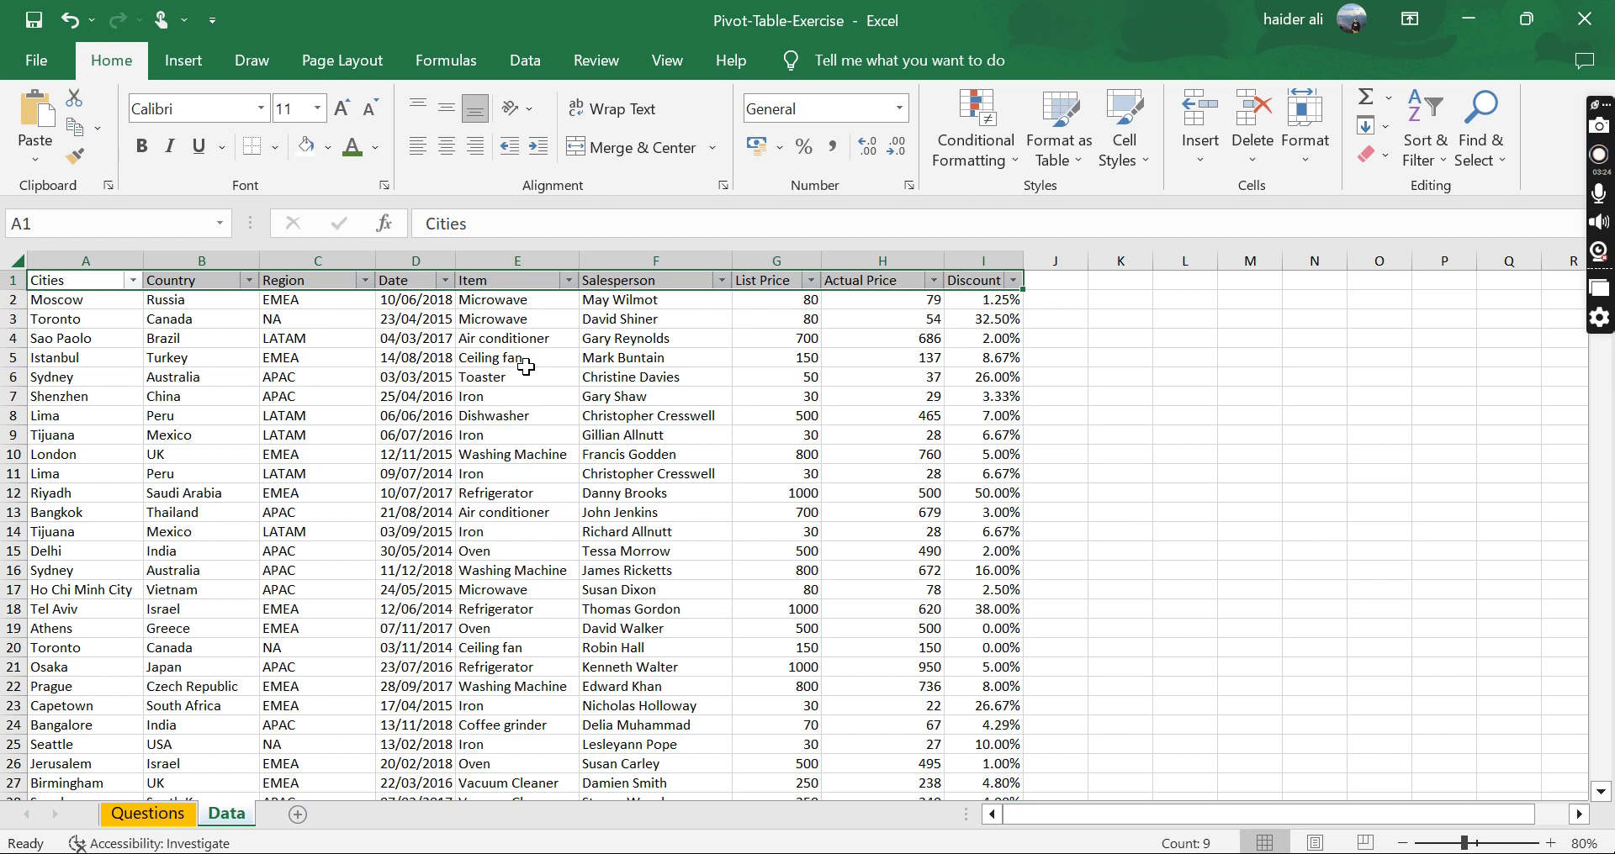
{"action": "left_click", "coordinate": [89, 261]}
{"action": "left_click_drag", "start_coordinate": [92, 280], "coordinate": [625, 301]}
{"action": "left_click_drag", "start_coordinate": [988, 287], "coordinate": [988, 287]}
Step: Insert a blank row at row 11 of the sales data and delete it again
{"action": "left_click", "coordinate": [309, 470]}
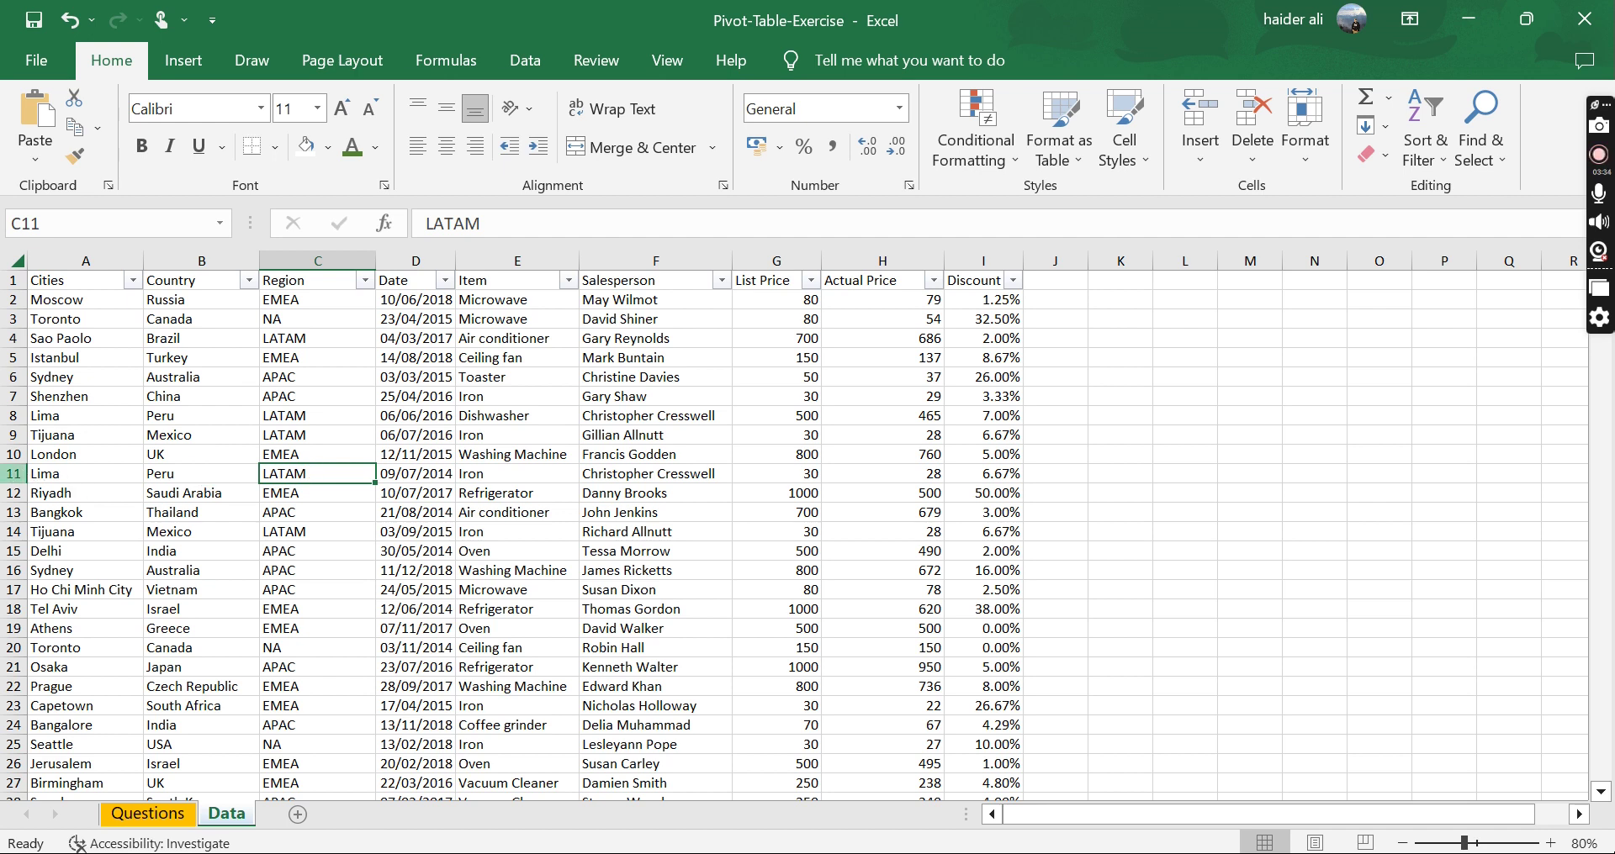
{"action": "left_click", "coordinate": [14, 474]}
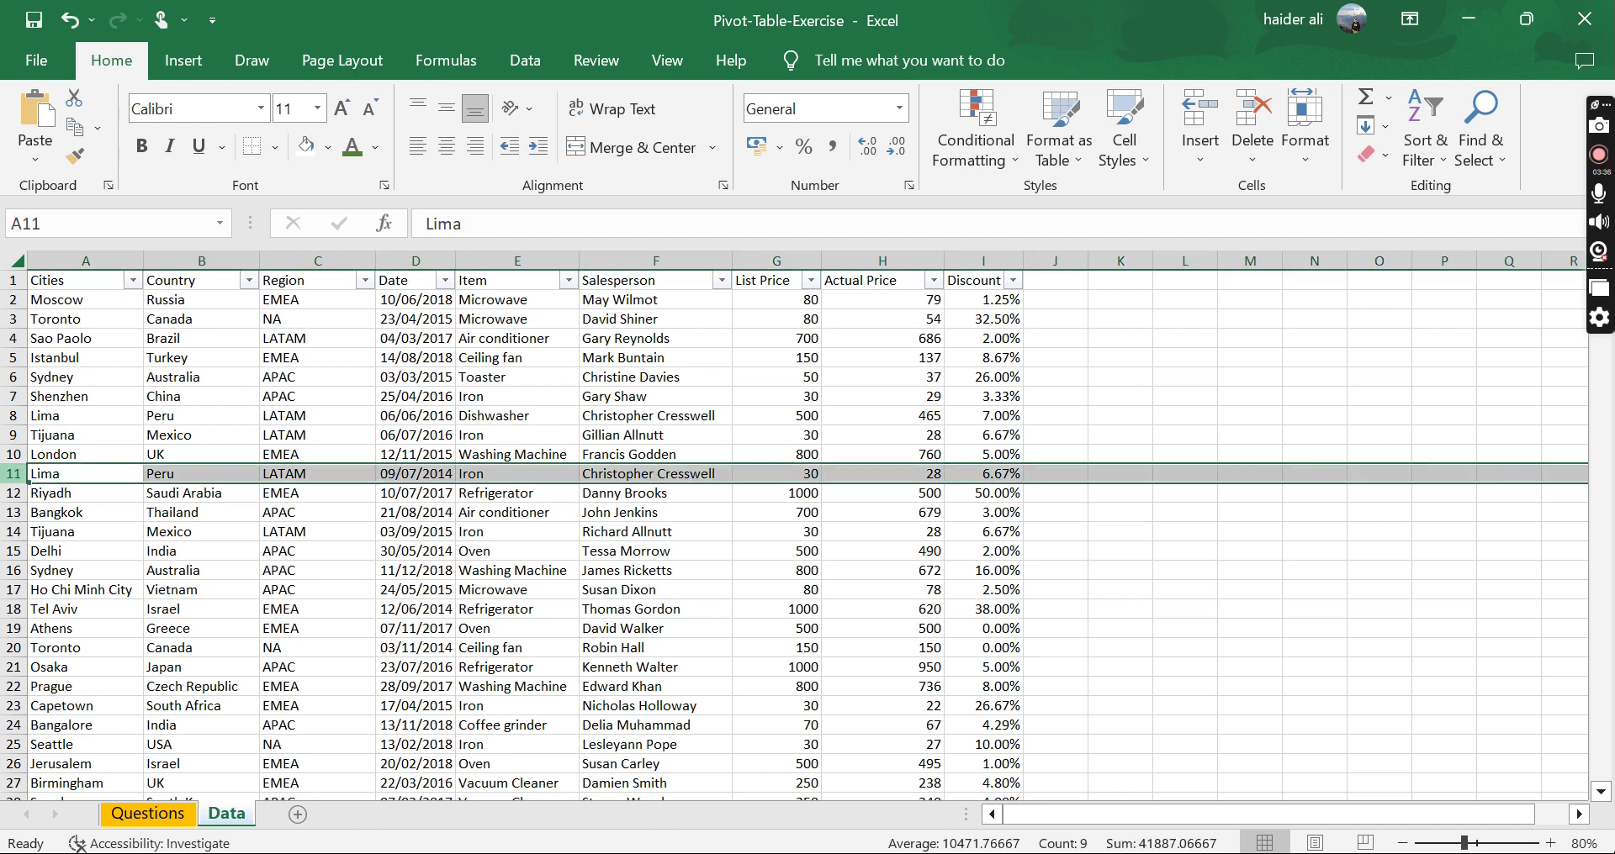
{"action": "right_click", "coordinate": [13, 476]}
{"action": "left_click", "coordinate": [75, 275]}
{"action": "left_click", "coordinate": [102, 475]}
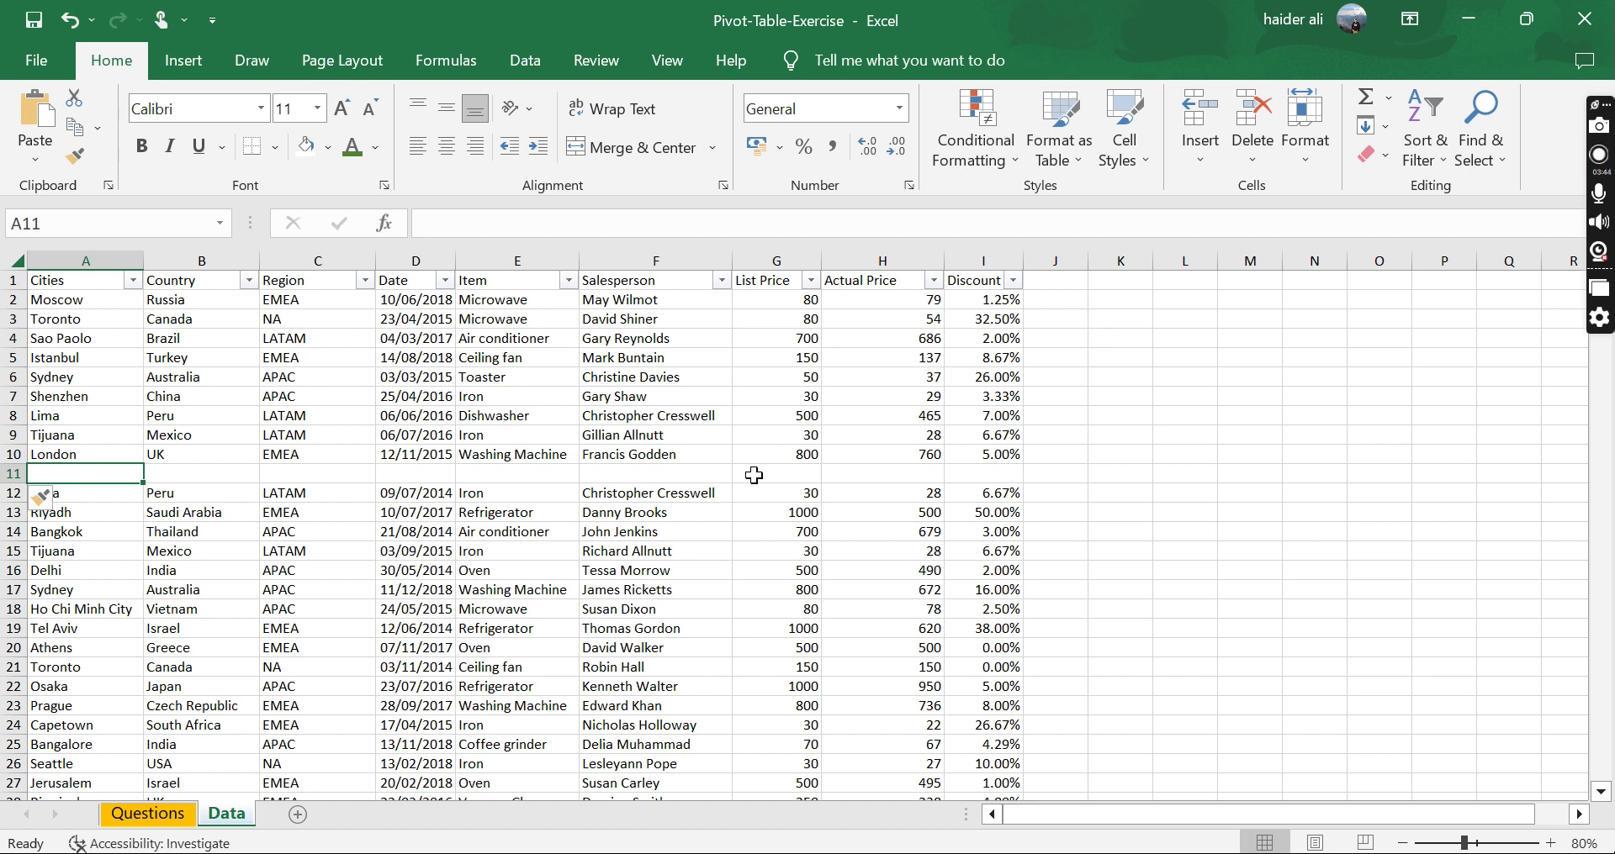
{"action": "right_click", "coordinate": [17, 473]}
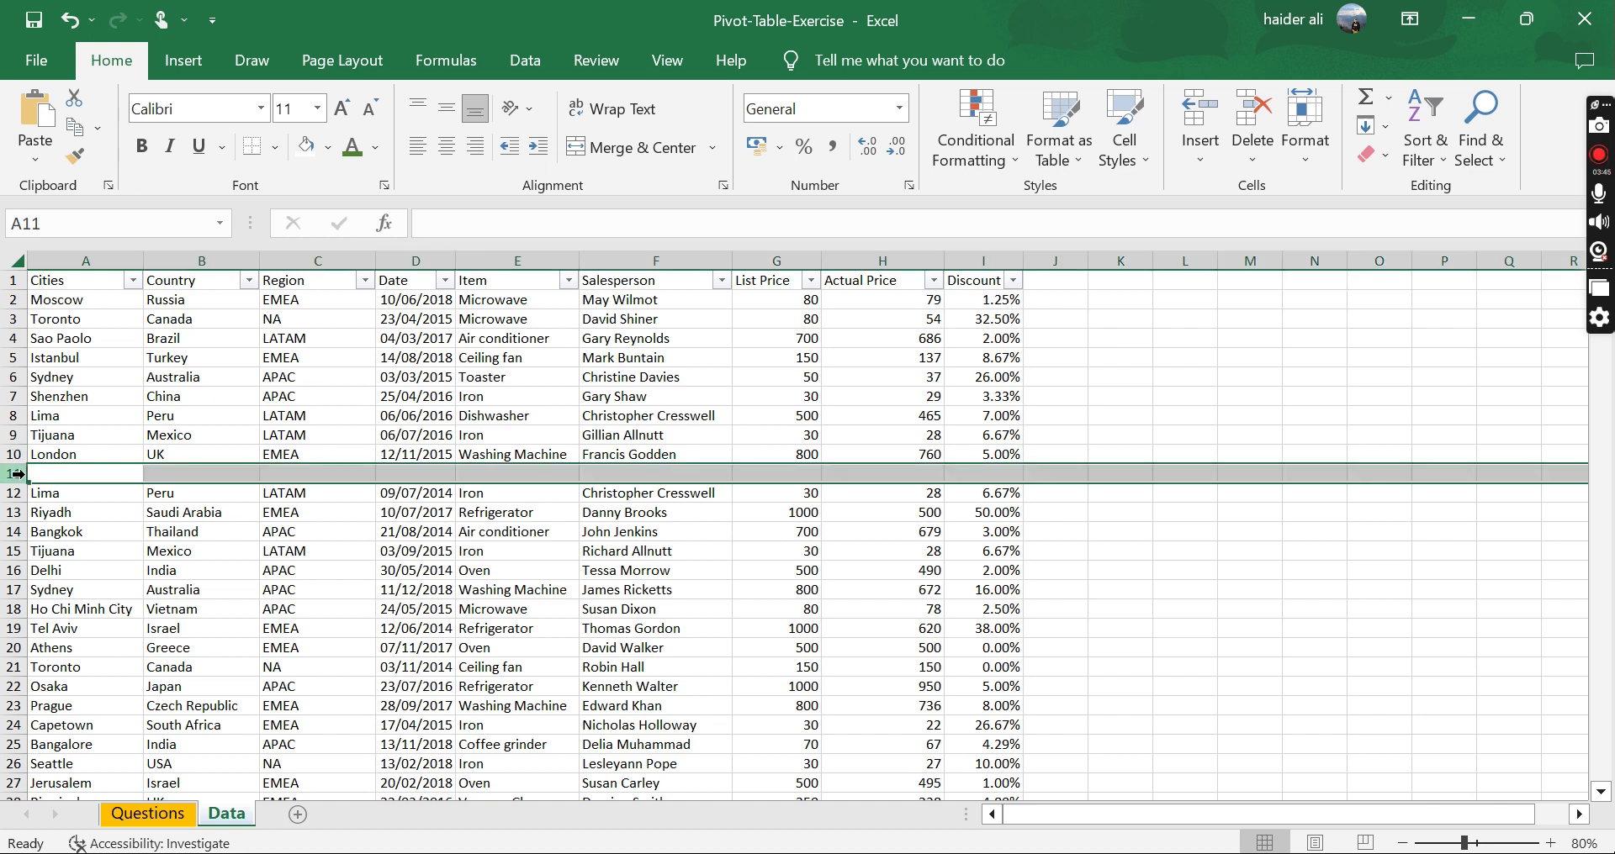
{"action": "left_click", "coordinate": [121, 307]}
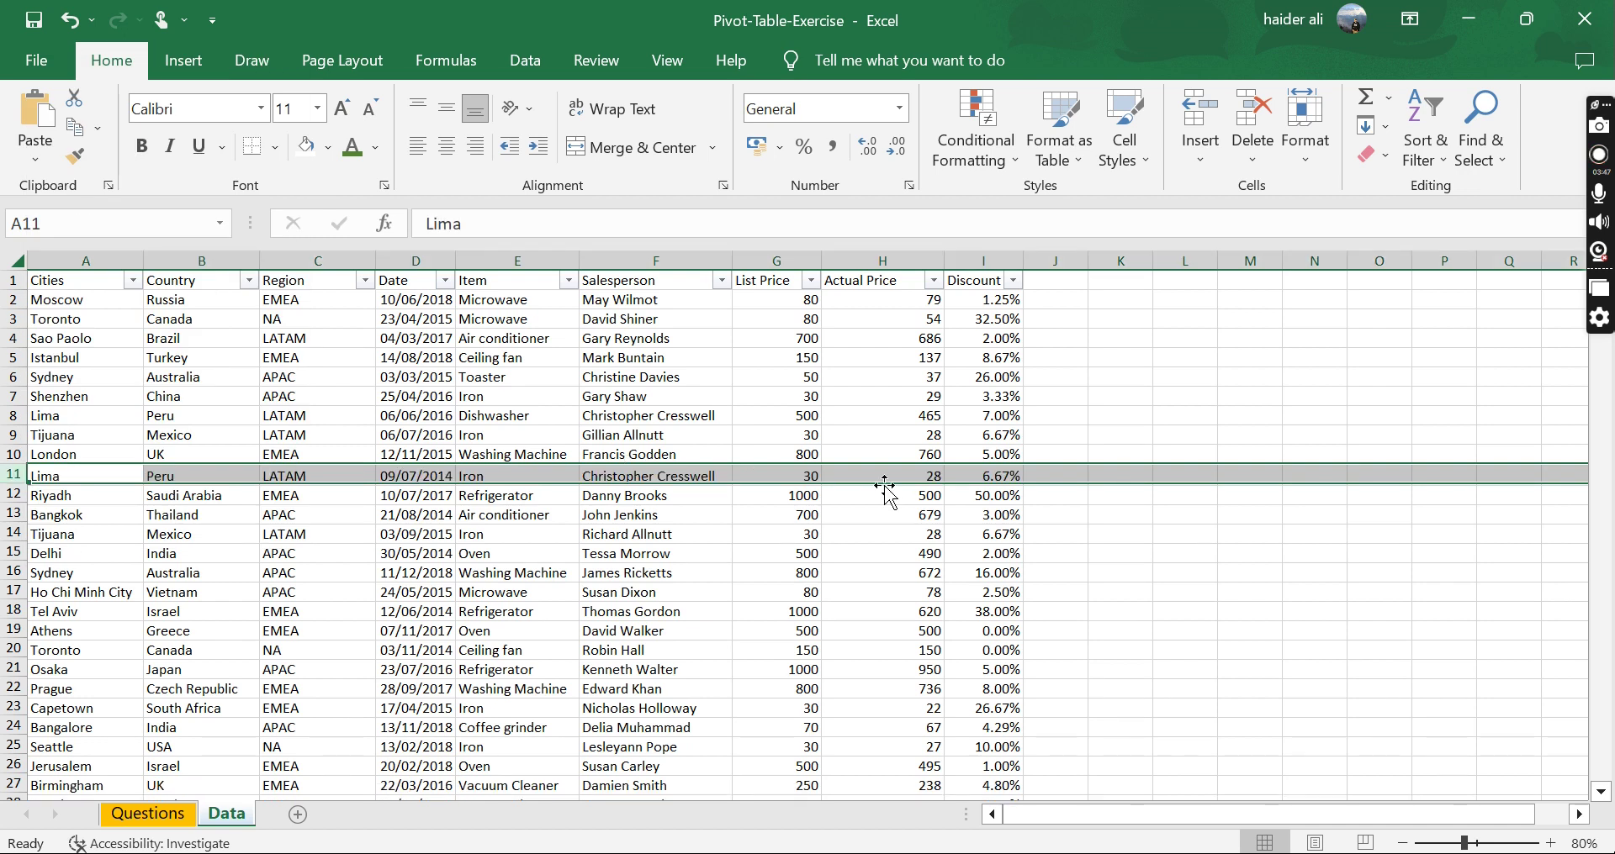
Step: Enter the note "This need to be checked" in cell J10 beside the data and clear it again
{"action": "left_click", "coordinate": [1052, 453]}
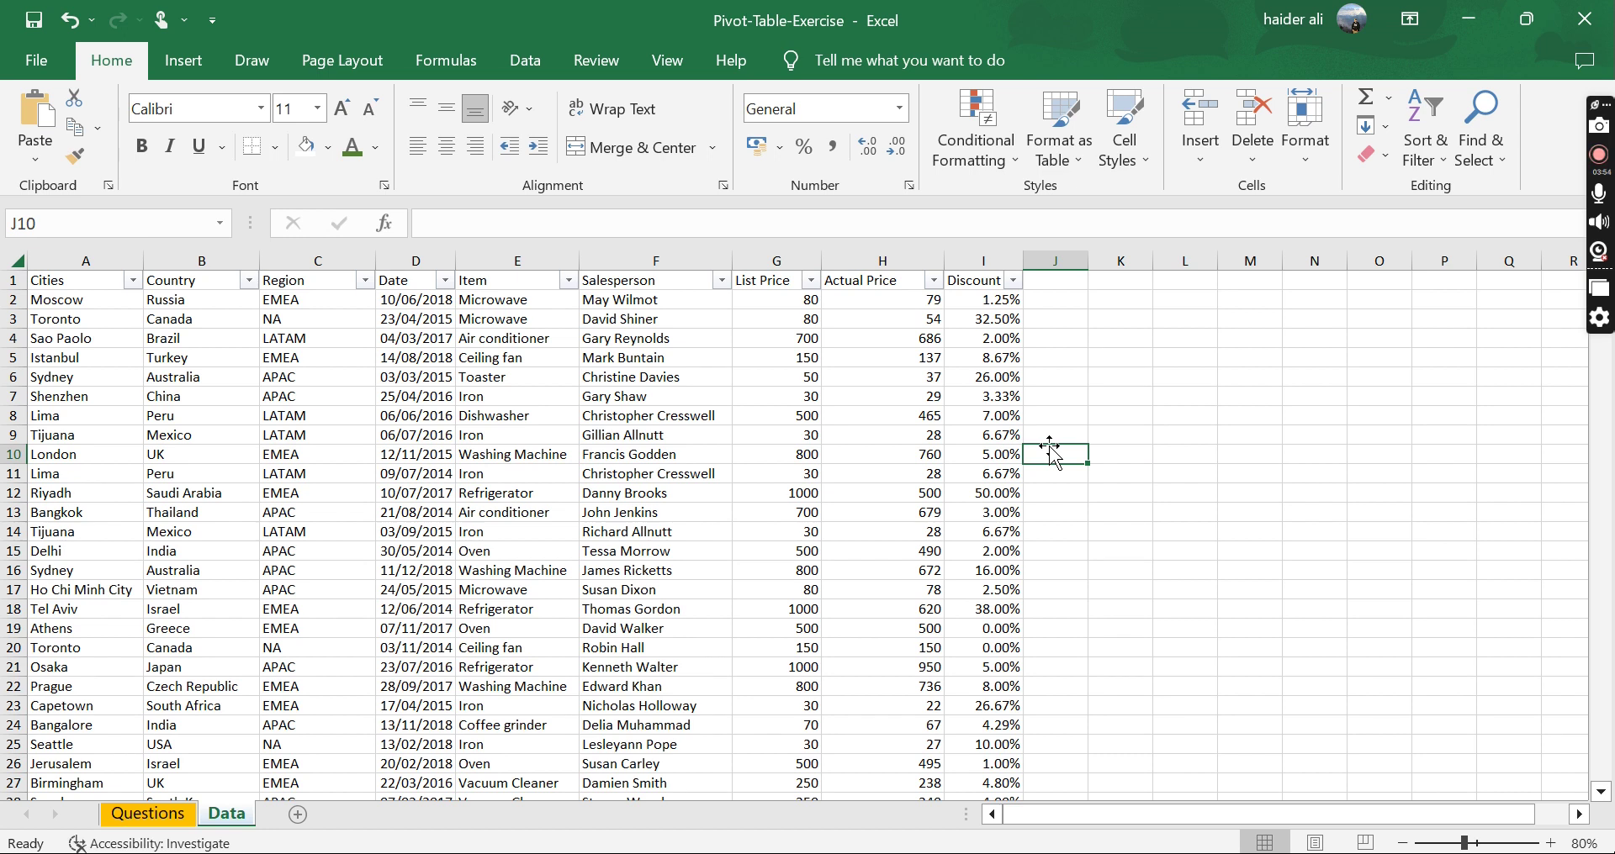
{"action": "type", "text": "This nee"}
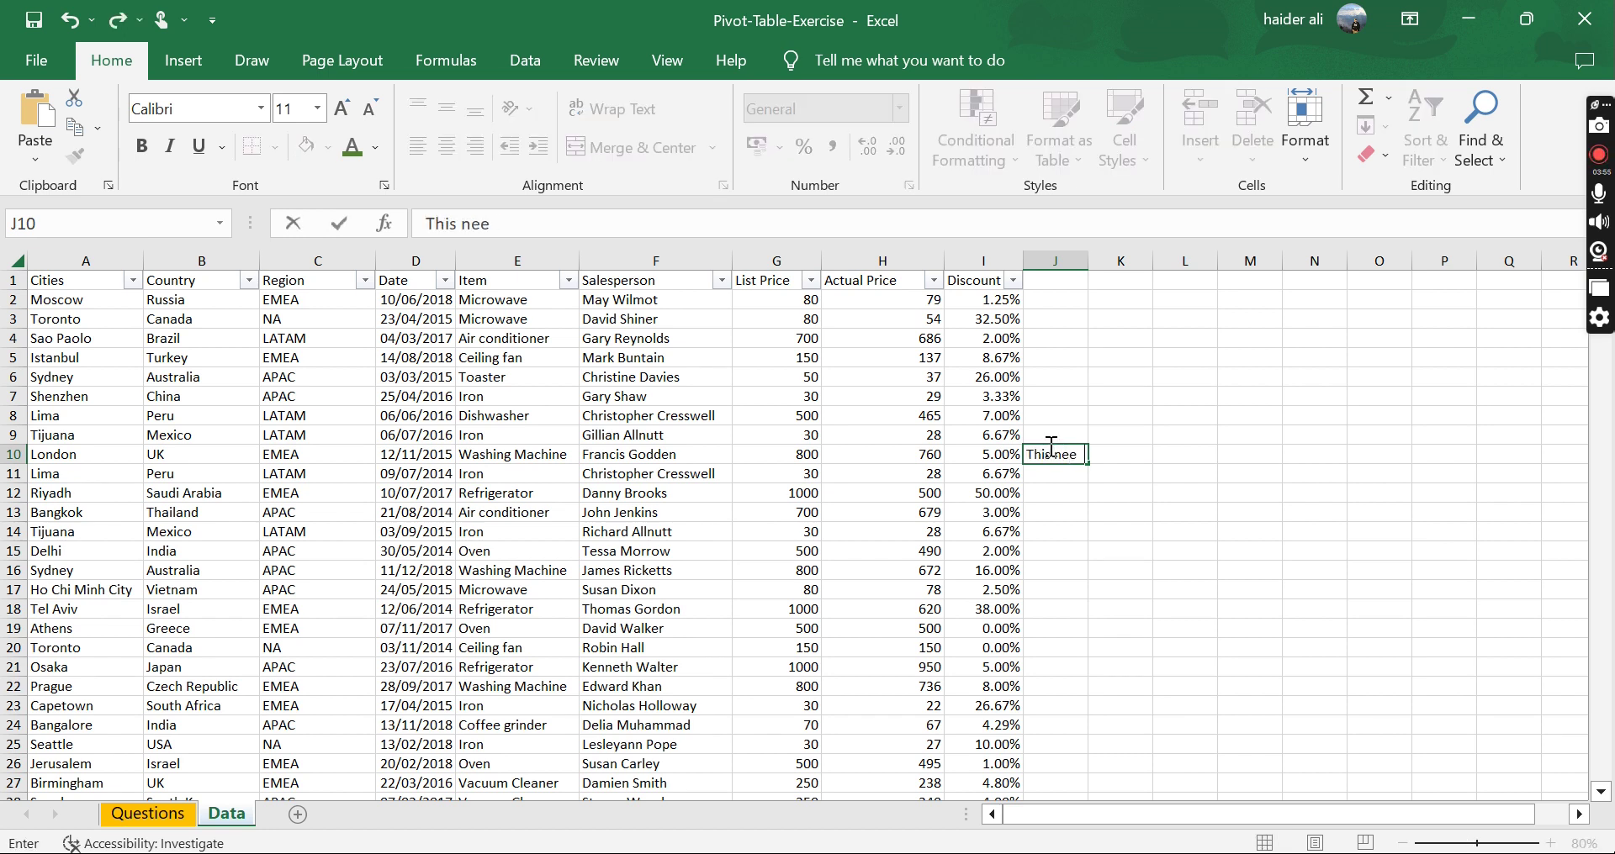
{"action": "type", "text": "d to be checked"}
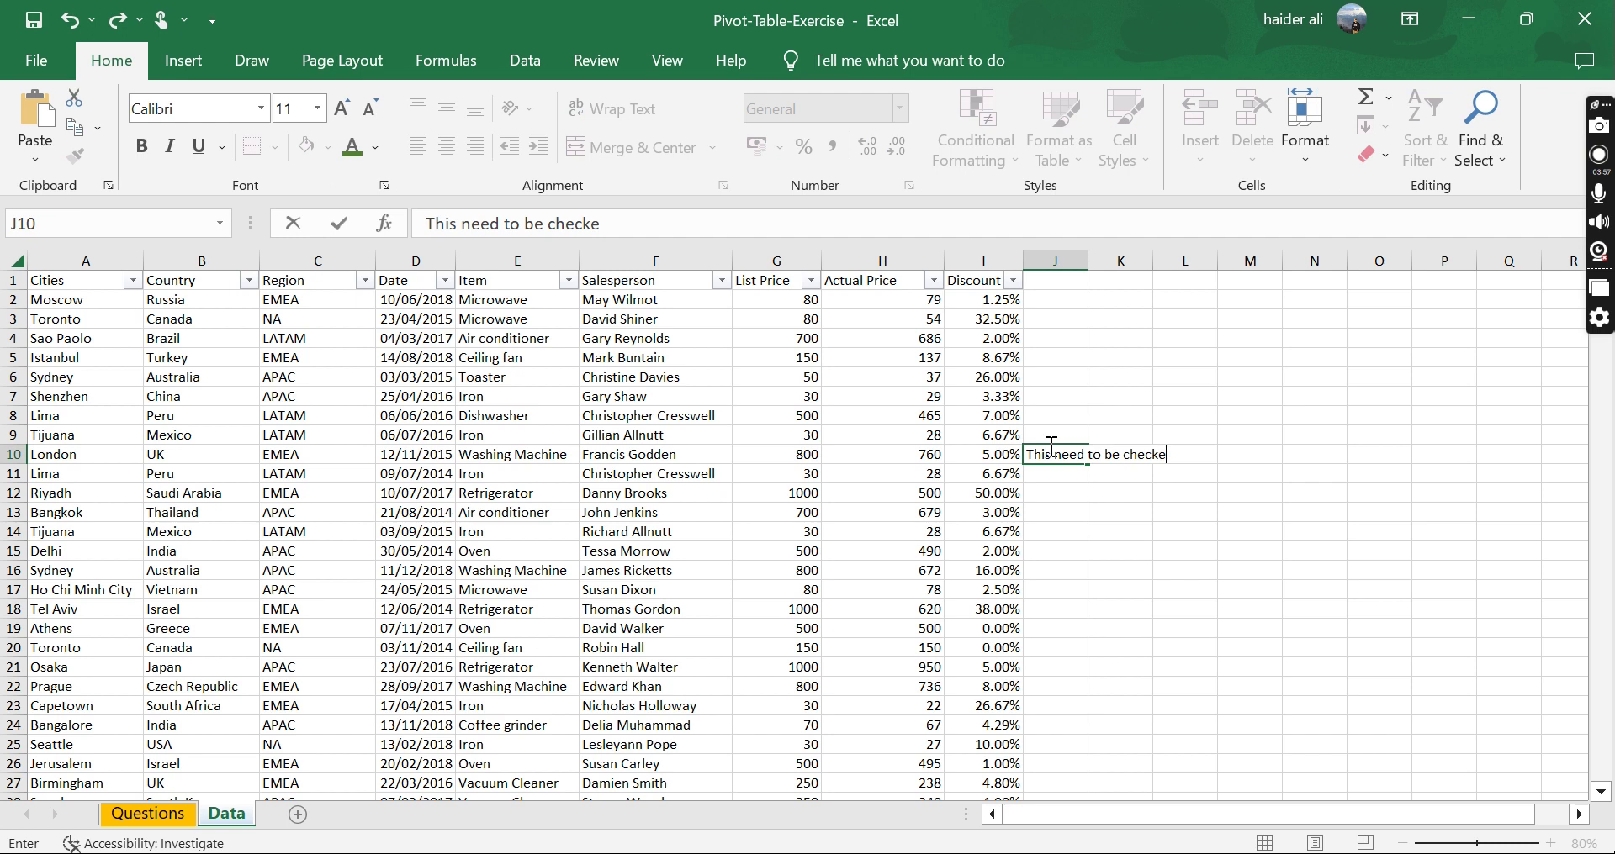
{"action": "key", "text": "Return"}
{"action": "left_click", "coordinate": [1055, 454]}
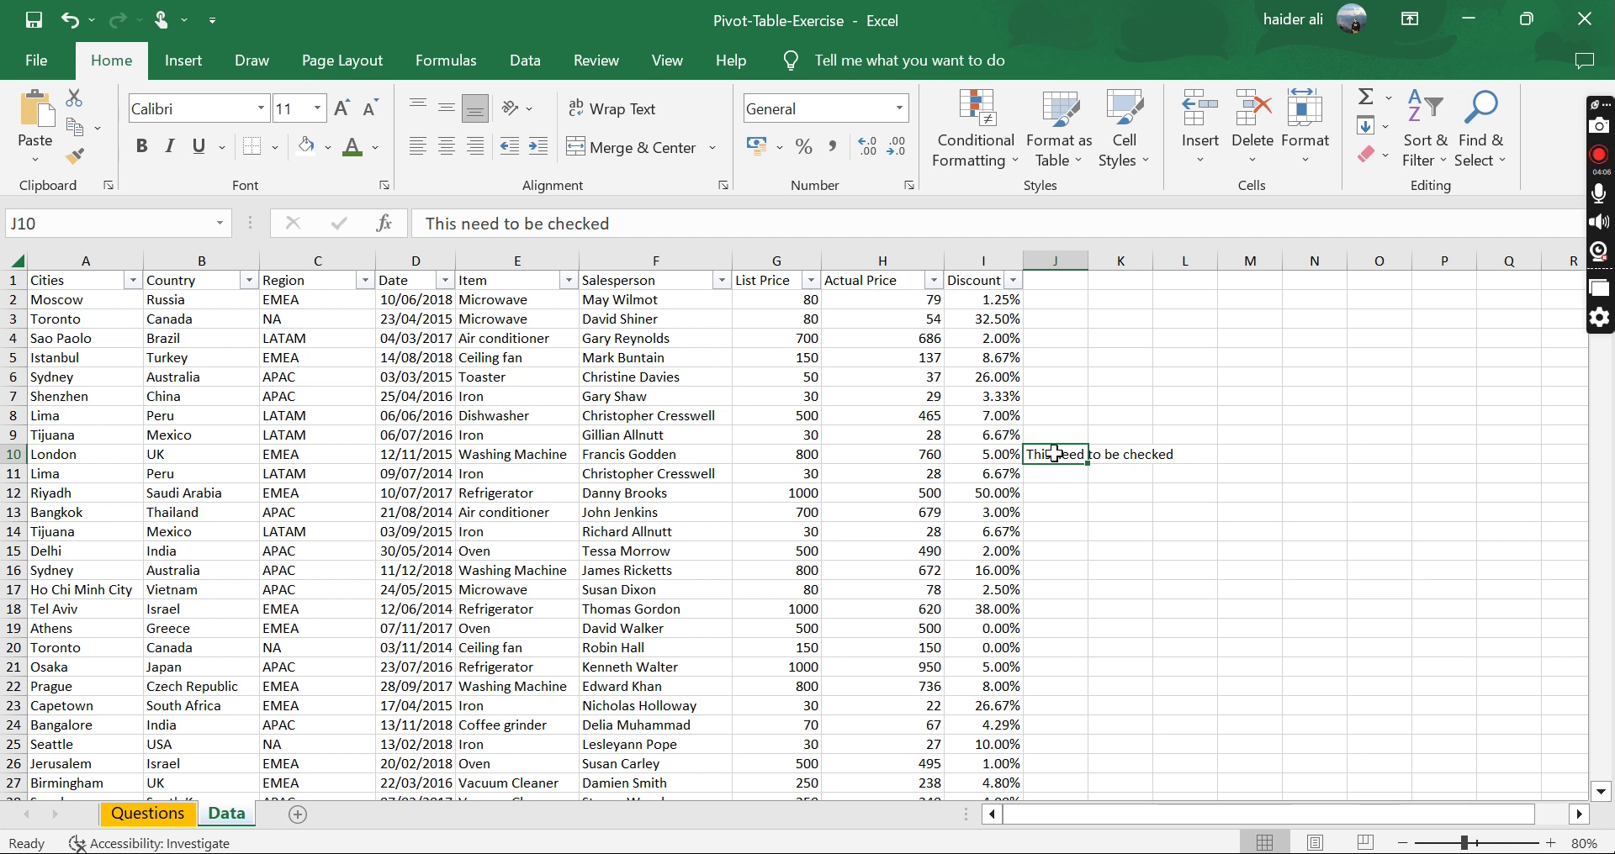
{"action": "key", "text": "Delete"}
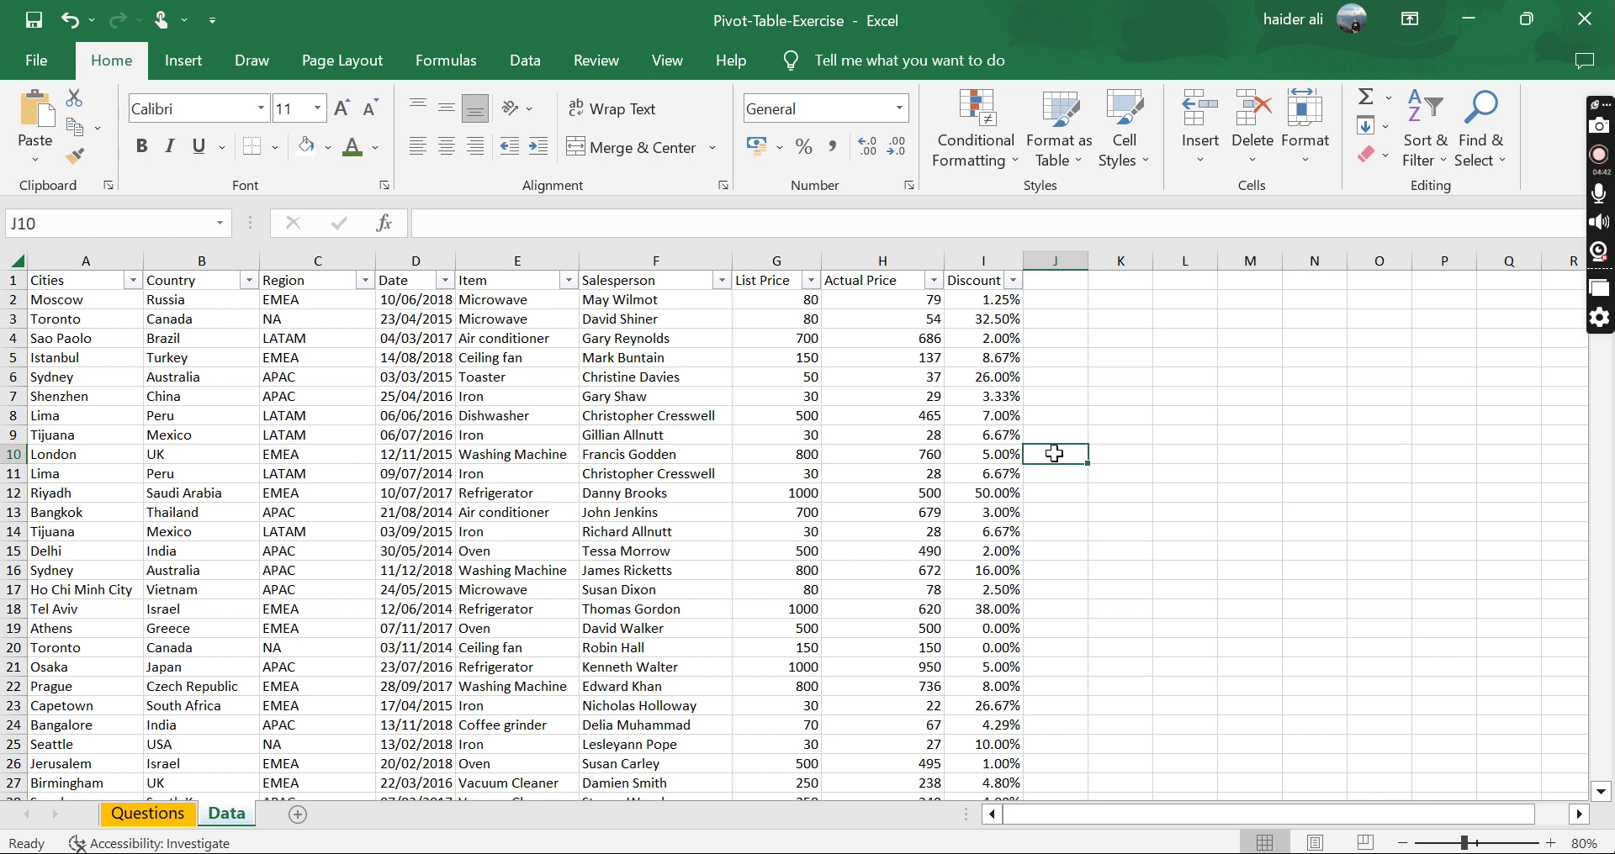
Step: Insert a PivotChart with its PivotTable on a new worksheet, using the range Data!$A$1:$I$2340
{"action": "left_click", "coordinate": [561, 496]}
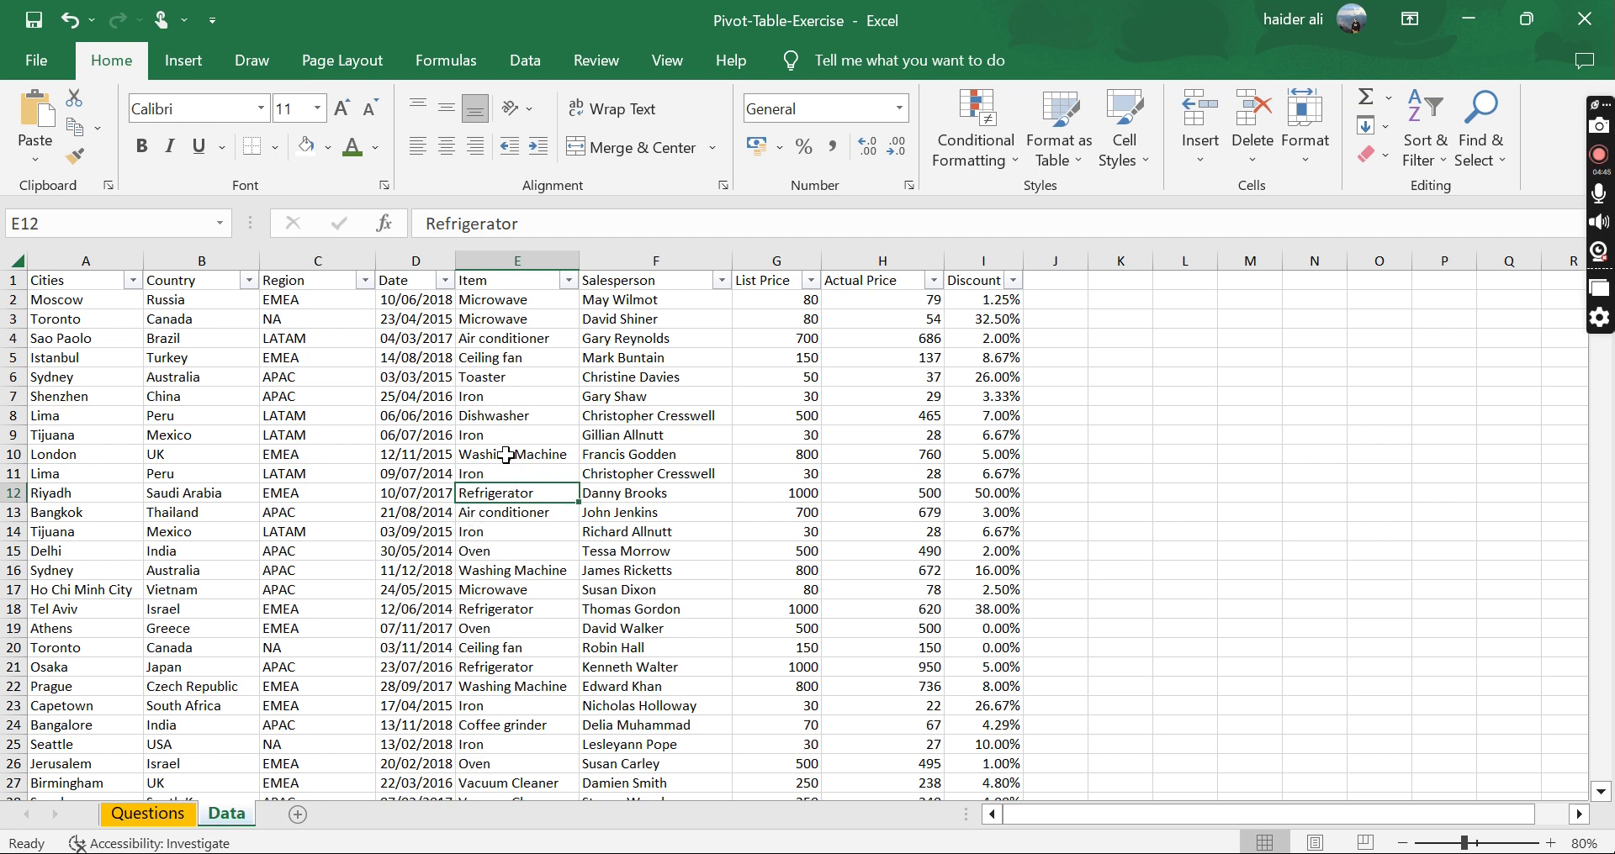
{"action": "left_click", "coordinate": [183, 60]}
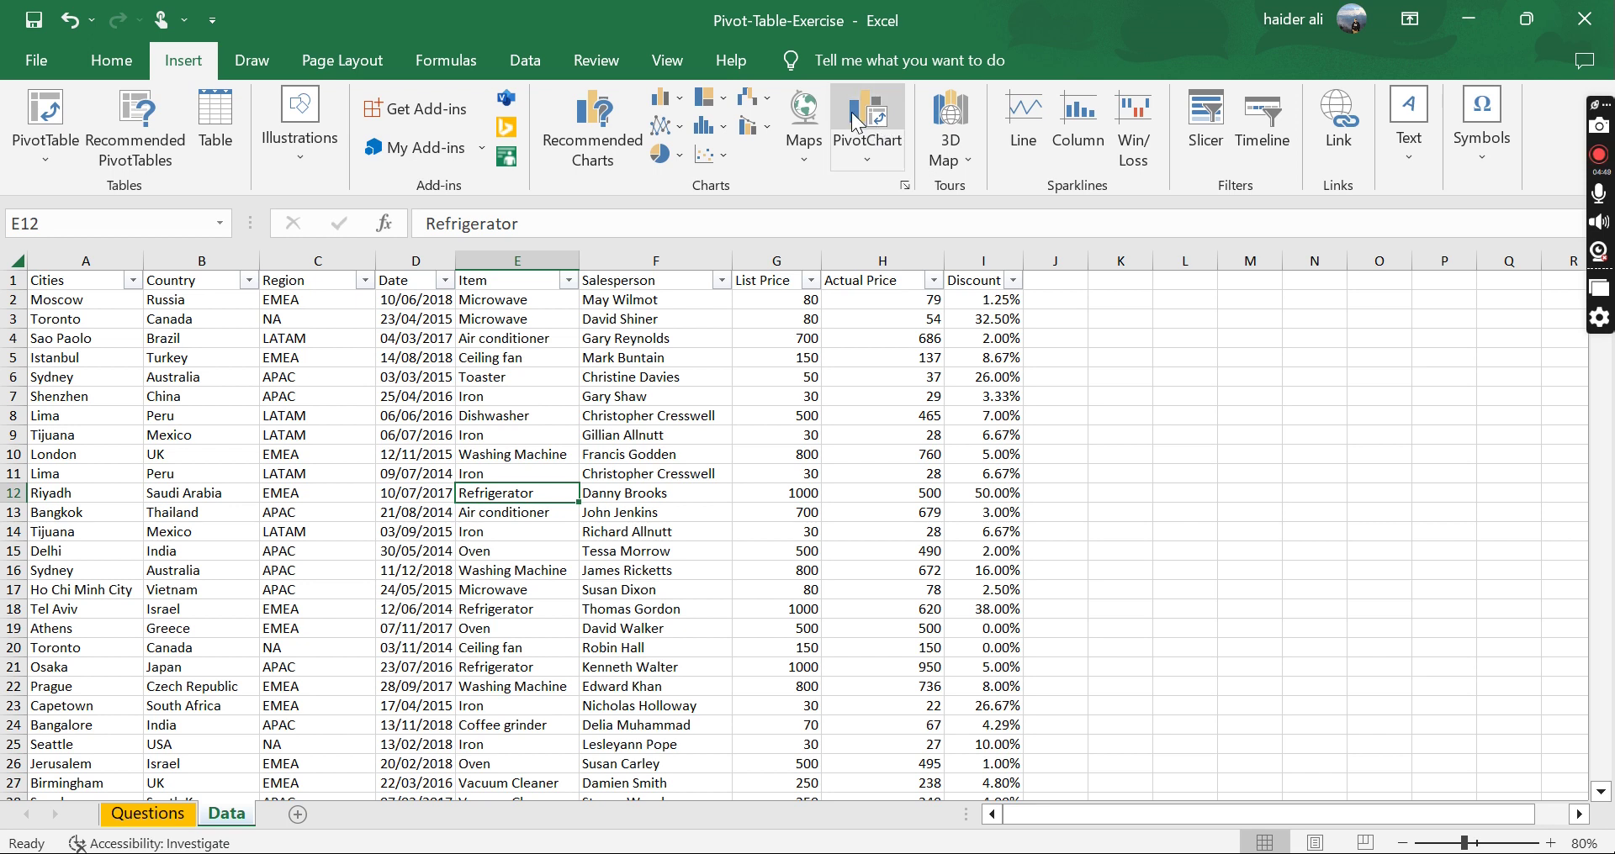
{"action": "left_click", "coordinate": [856, 123]}
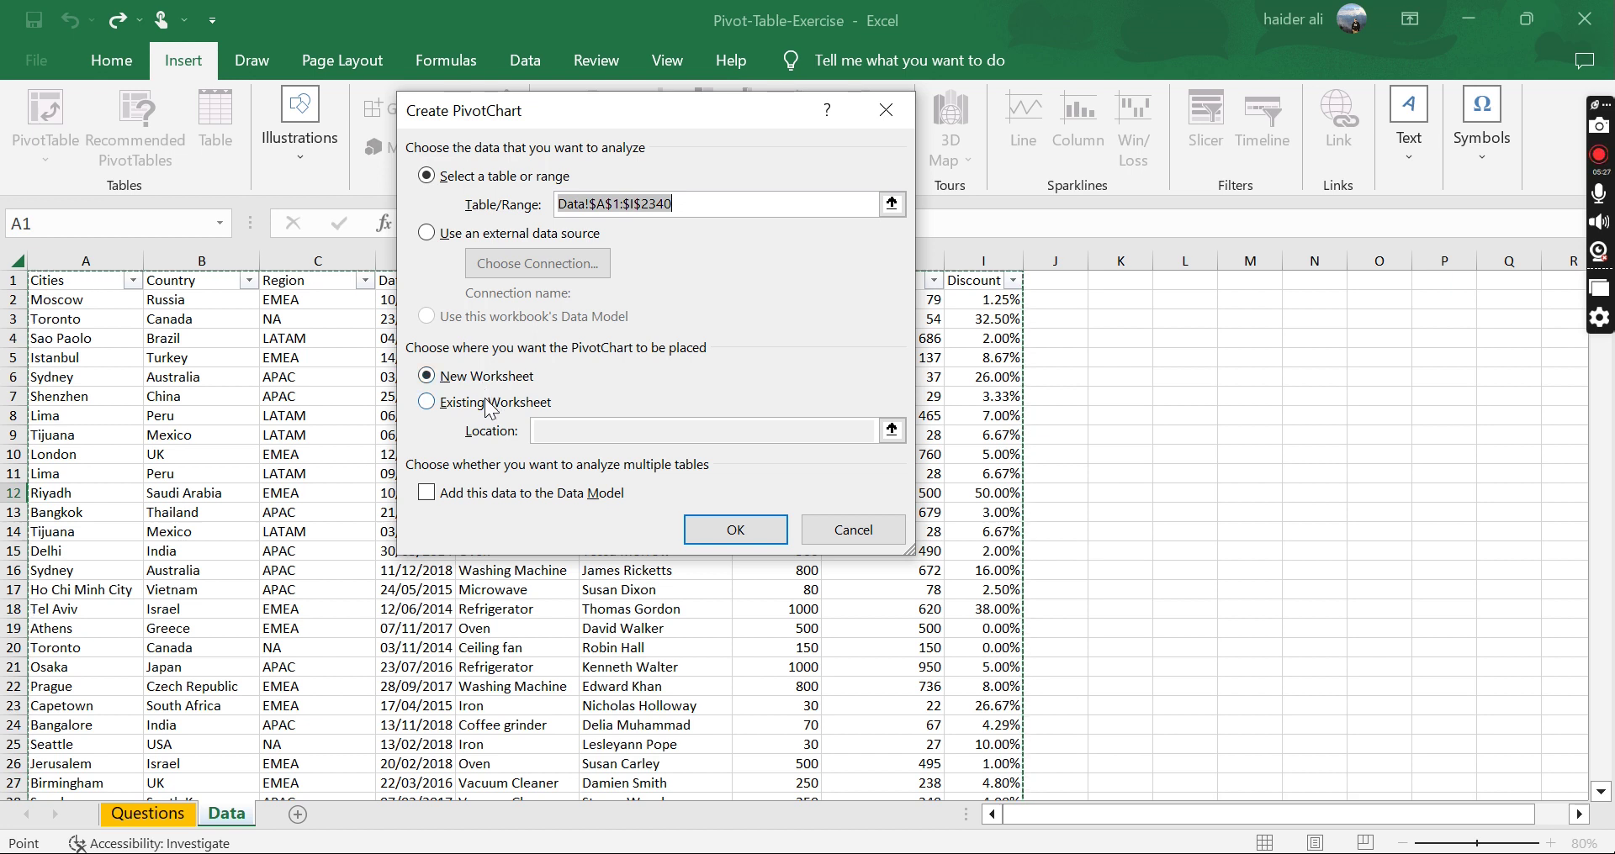
{"action": "left_click", "coordinate": [739, 530]}
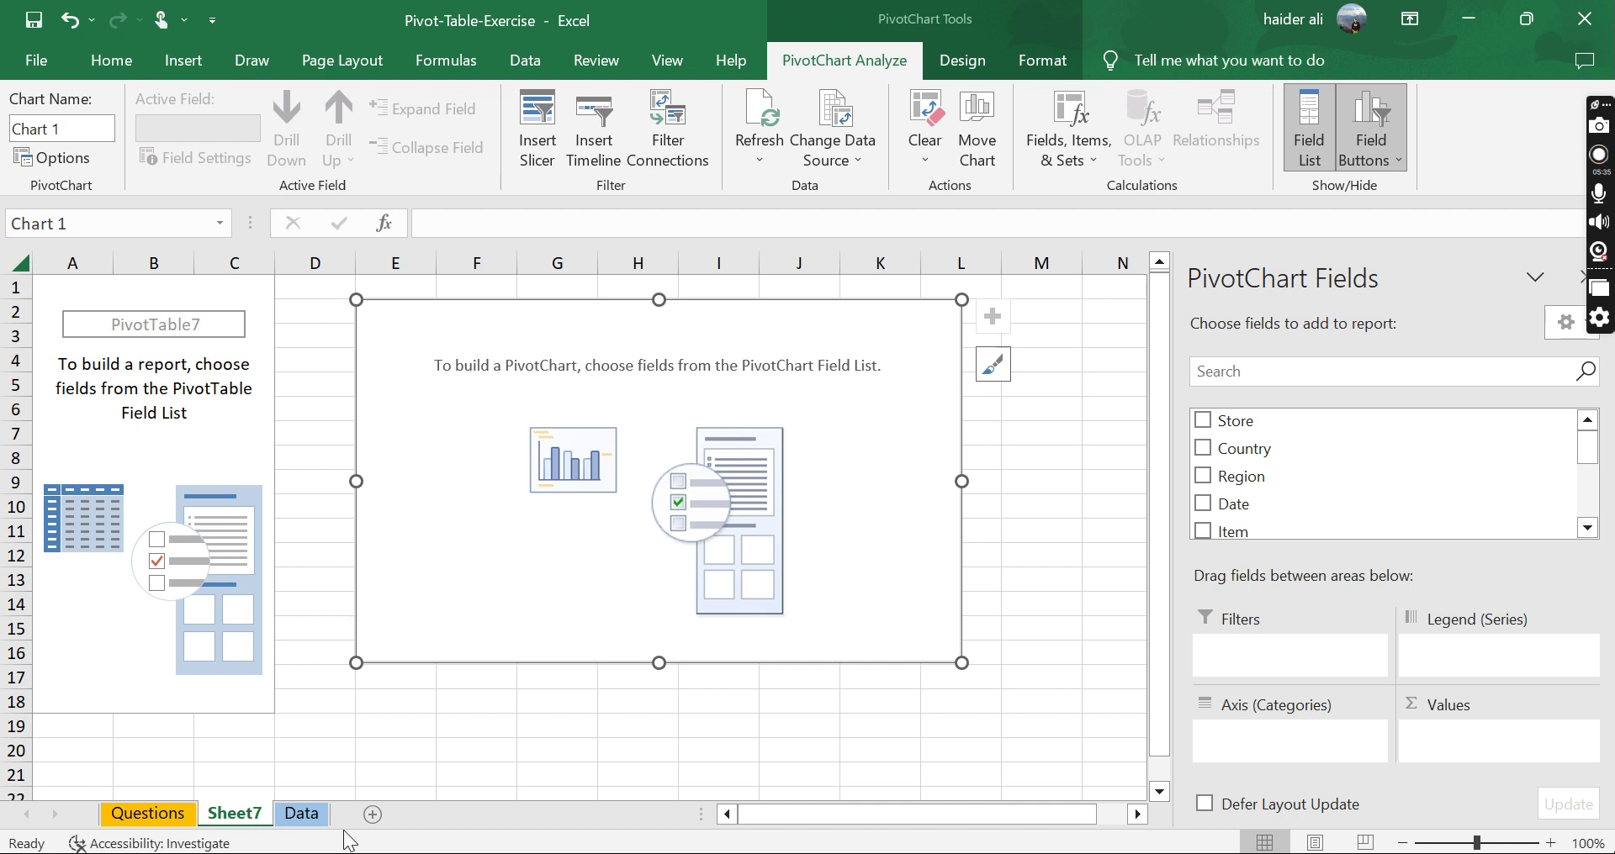
{"action": "left_click", "coordinate": [317, 817]}
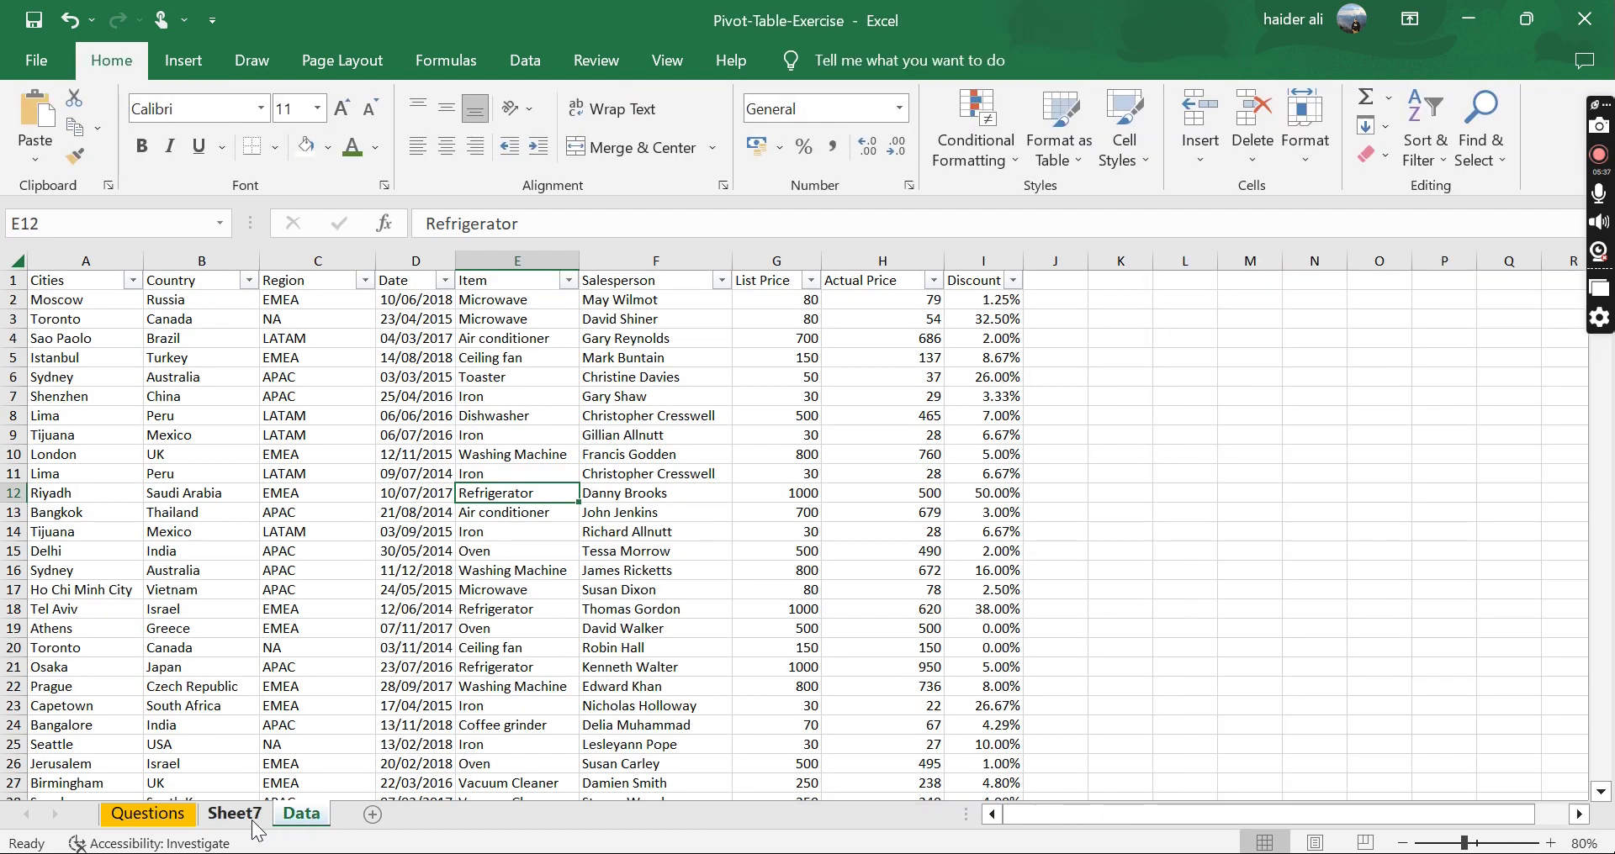
{"action": "left_click", "coordinate": [234, 814]}
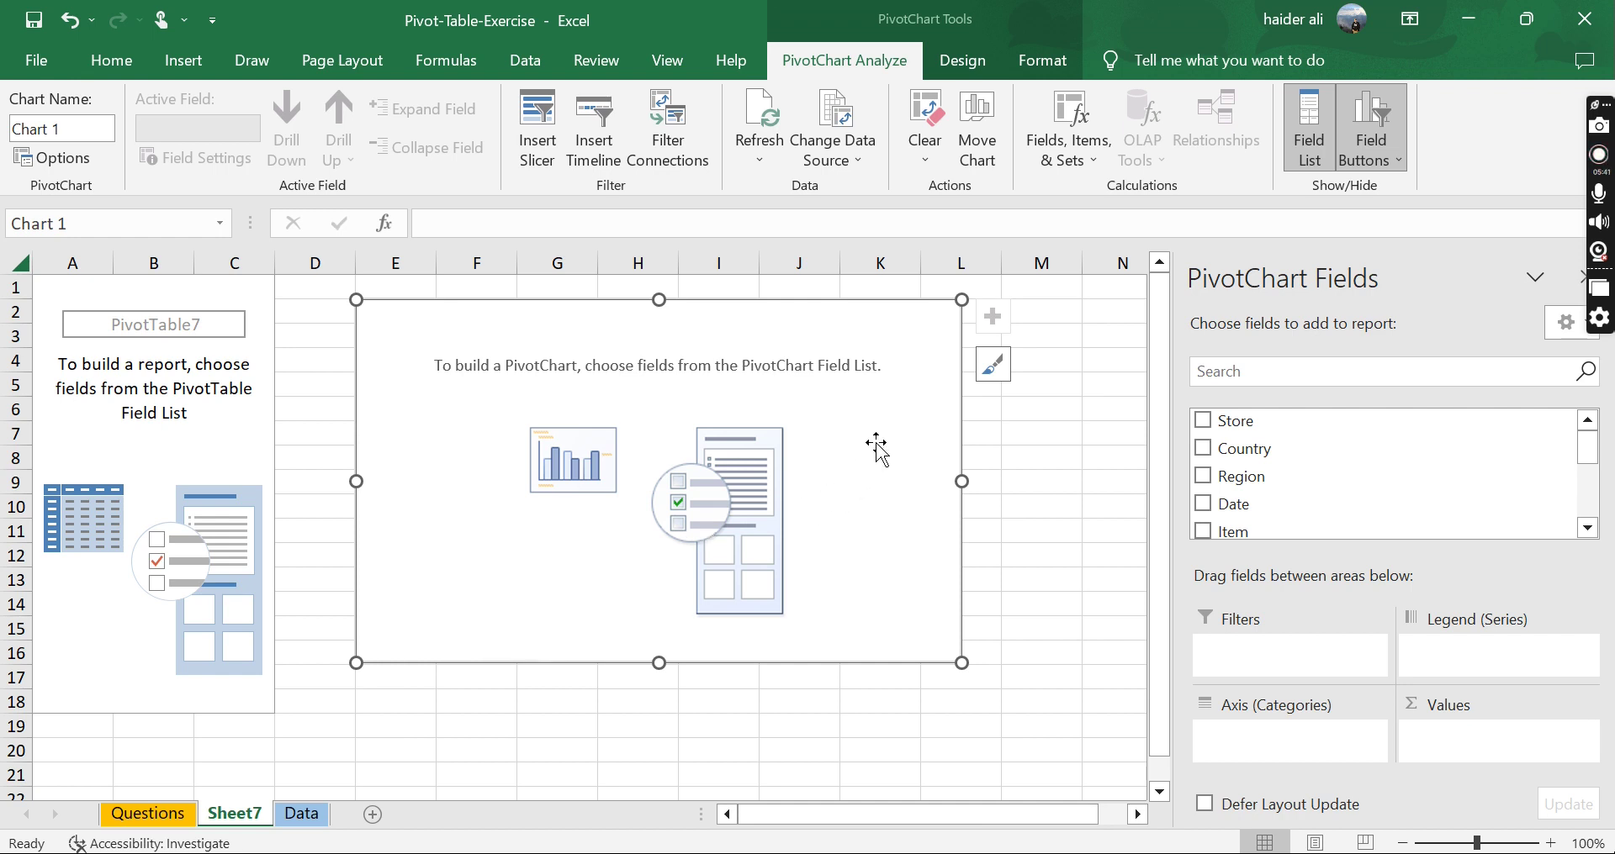
Step: Delete the empty PivotChart from Sheet7 and check the Cities, Country and Region headings on the Data sheet
{"action": "key", "text": "Delete"}
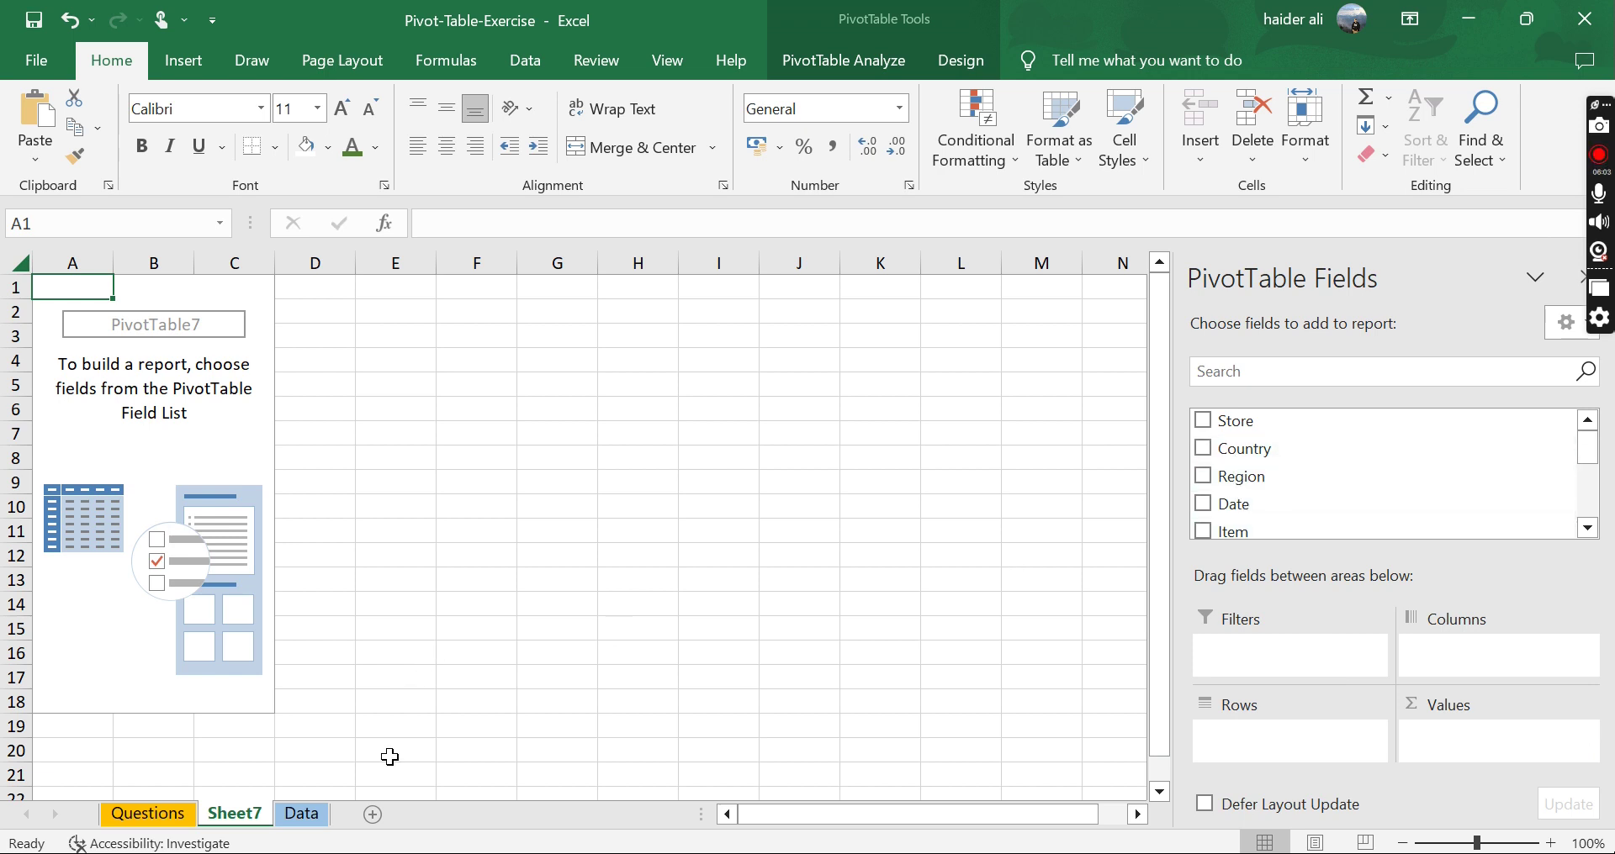
{"action": "left_click", "coordinate": [301, 814]}
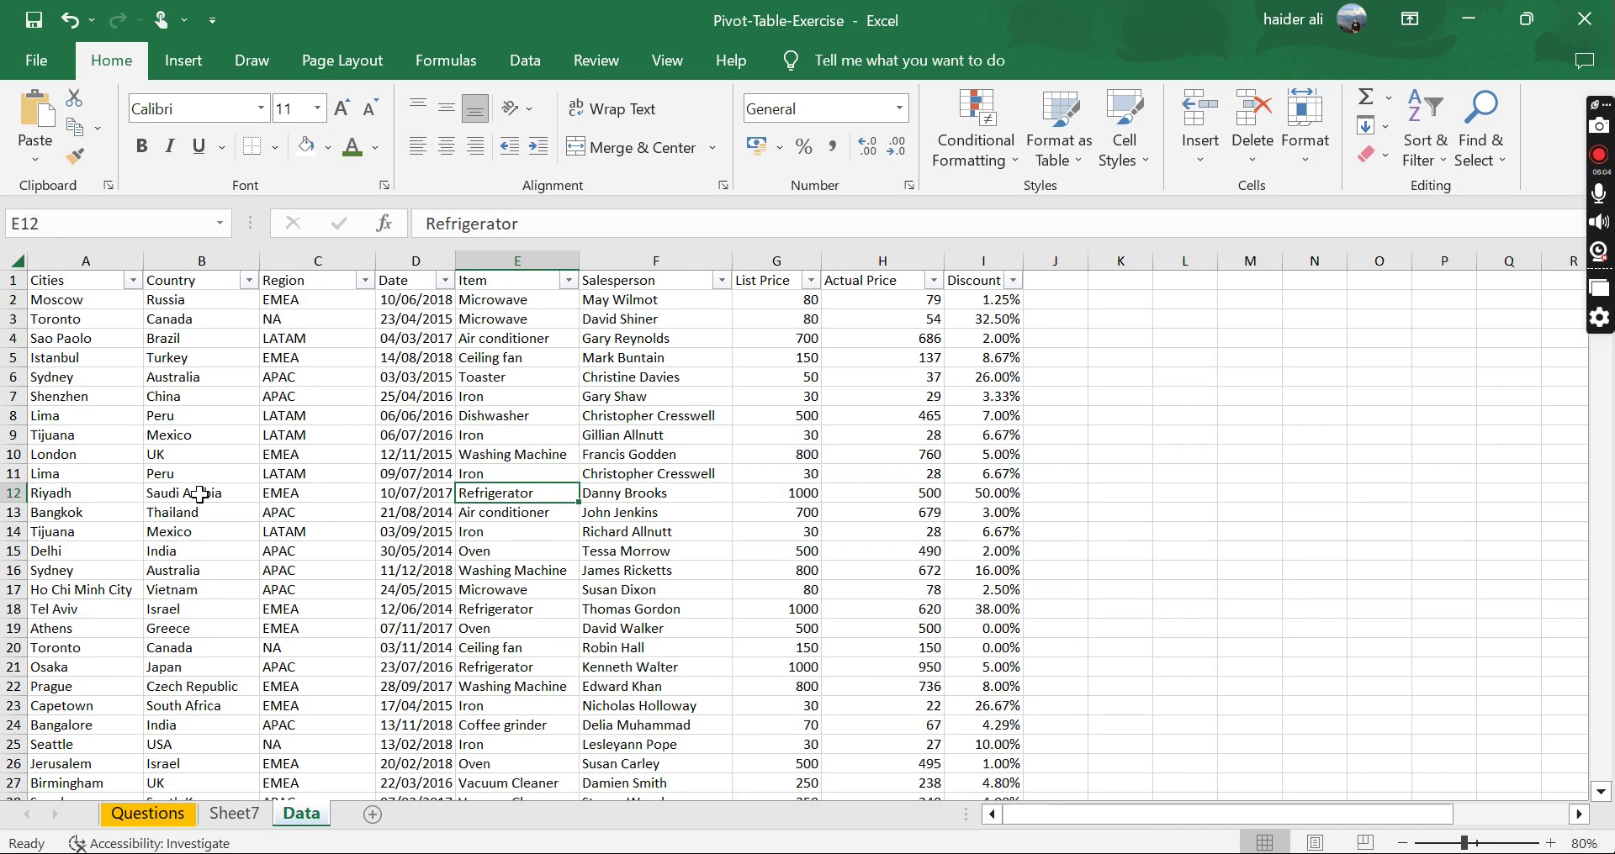
{"action": "left_click", "coordinate": [78, 283]}
{"action": "left_click", "coordinate": [164, 280]}
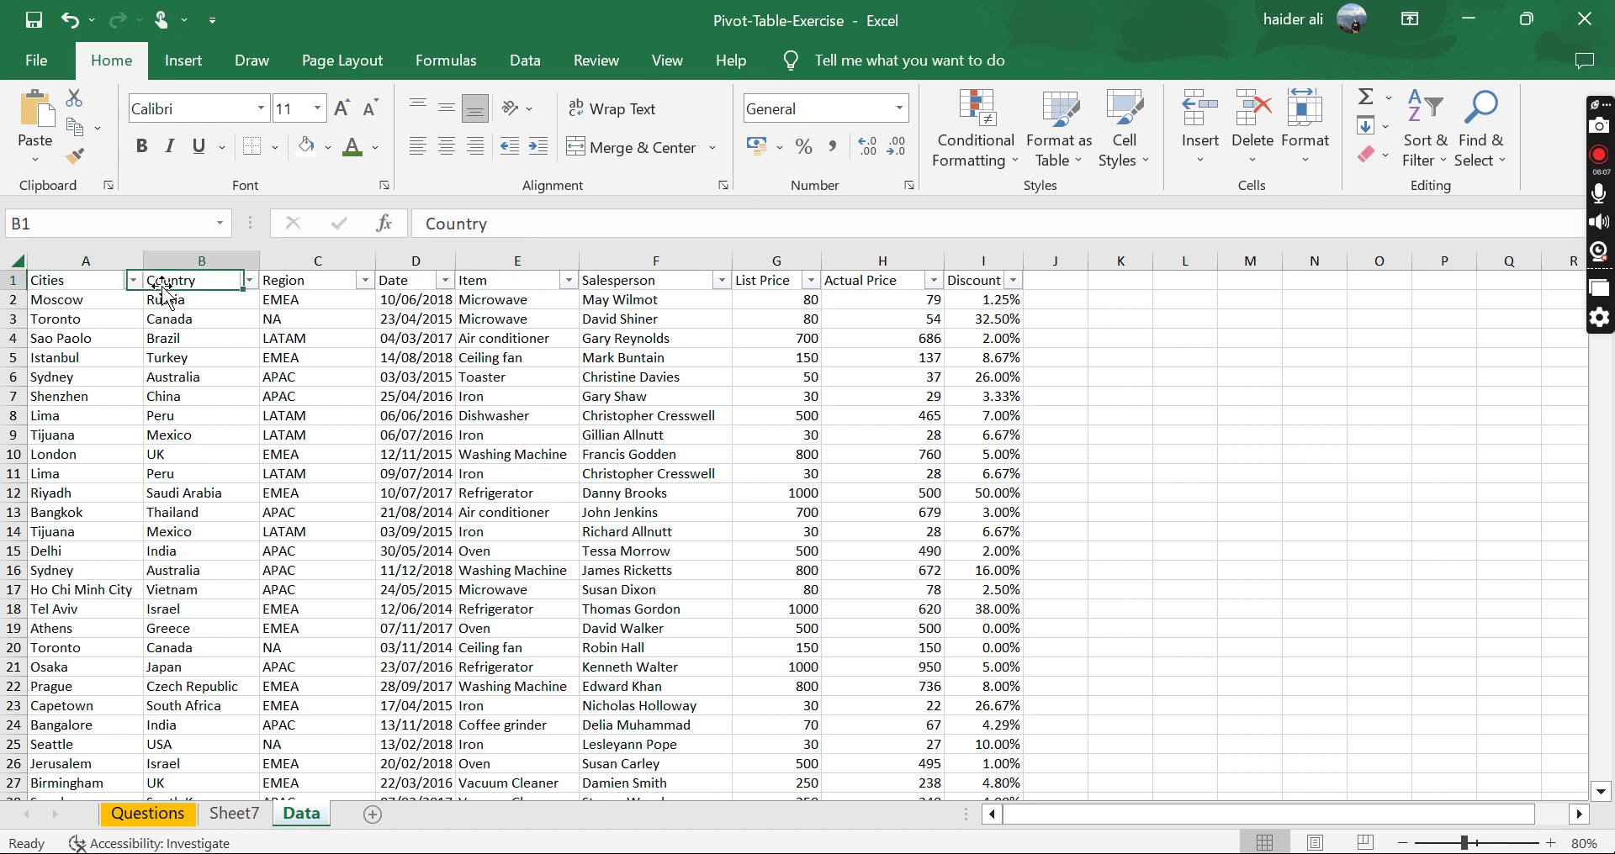
{"action": "left_click", "coordinate": [276, 280]}
{"action": "left_click", "coordinate": [233, 814]}
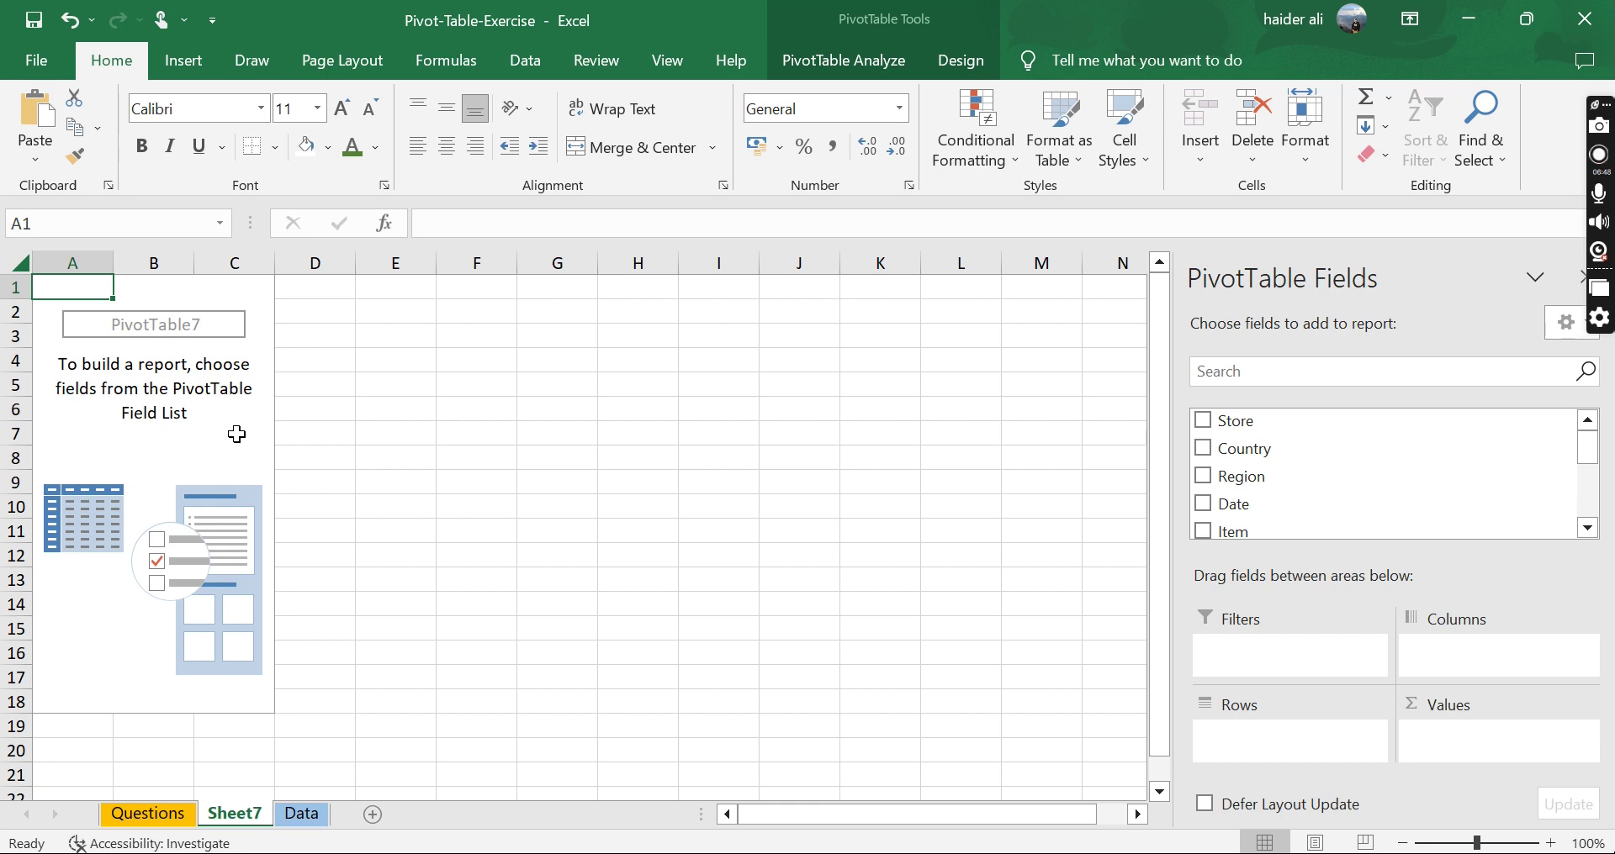
Step: Read question 1 about the dollar sales in each city and locate the Cities column on the Data sheet
{"action": "left_click", "coordinate": [148, 814]}
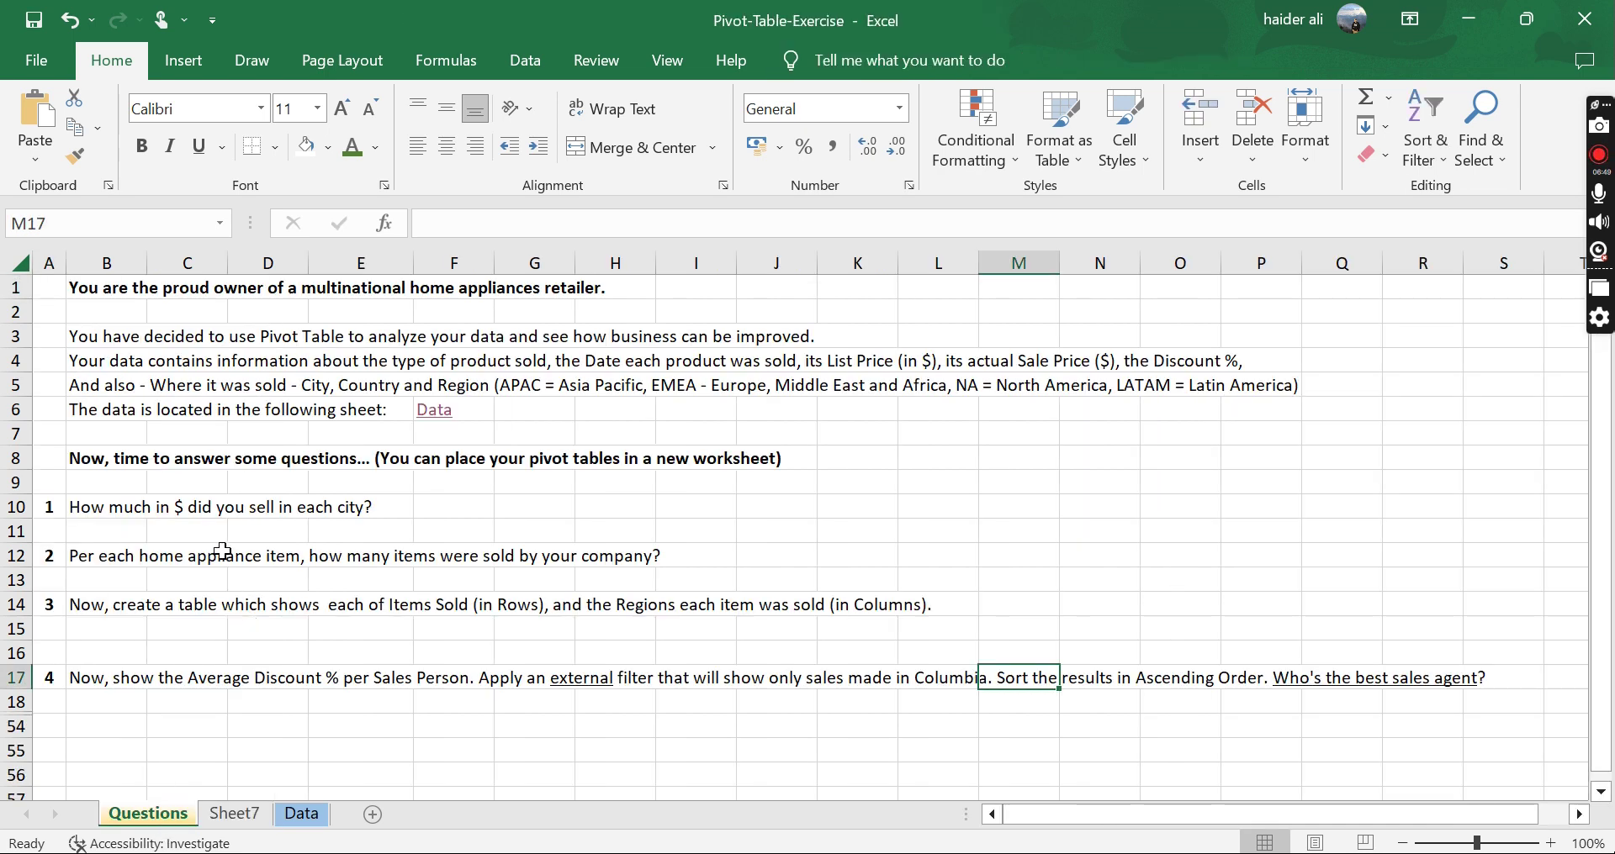
{"action": "left_click", "coordinate": [105, 513]}
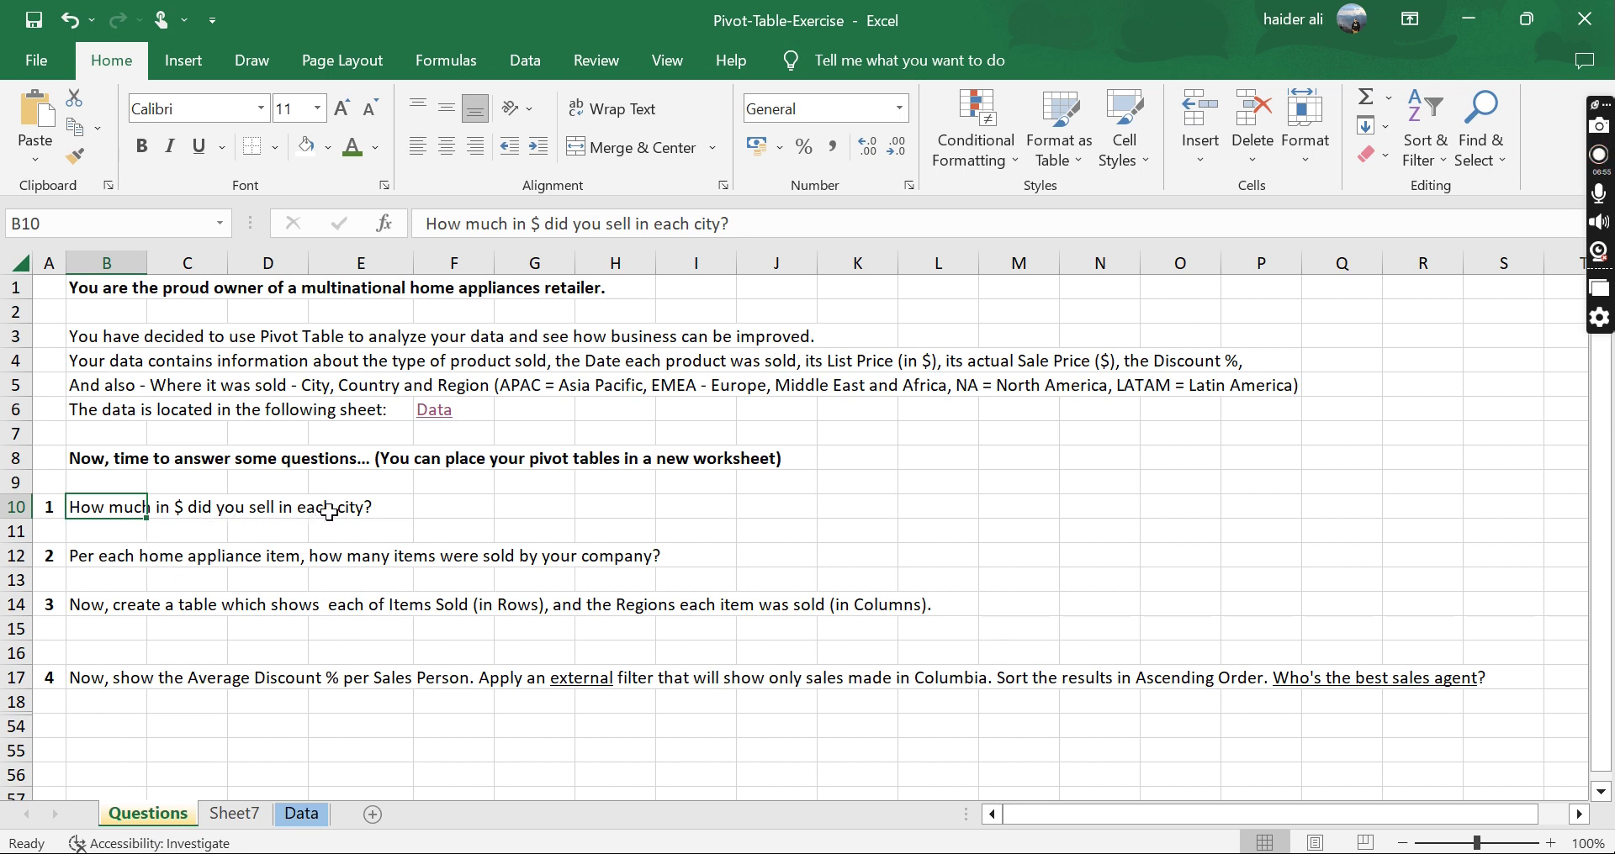
{"action": "left_click", "coordinate": [302, 814]}
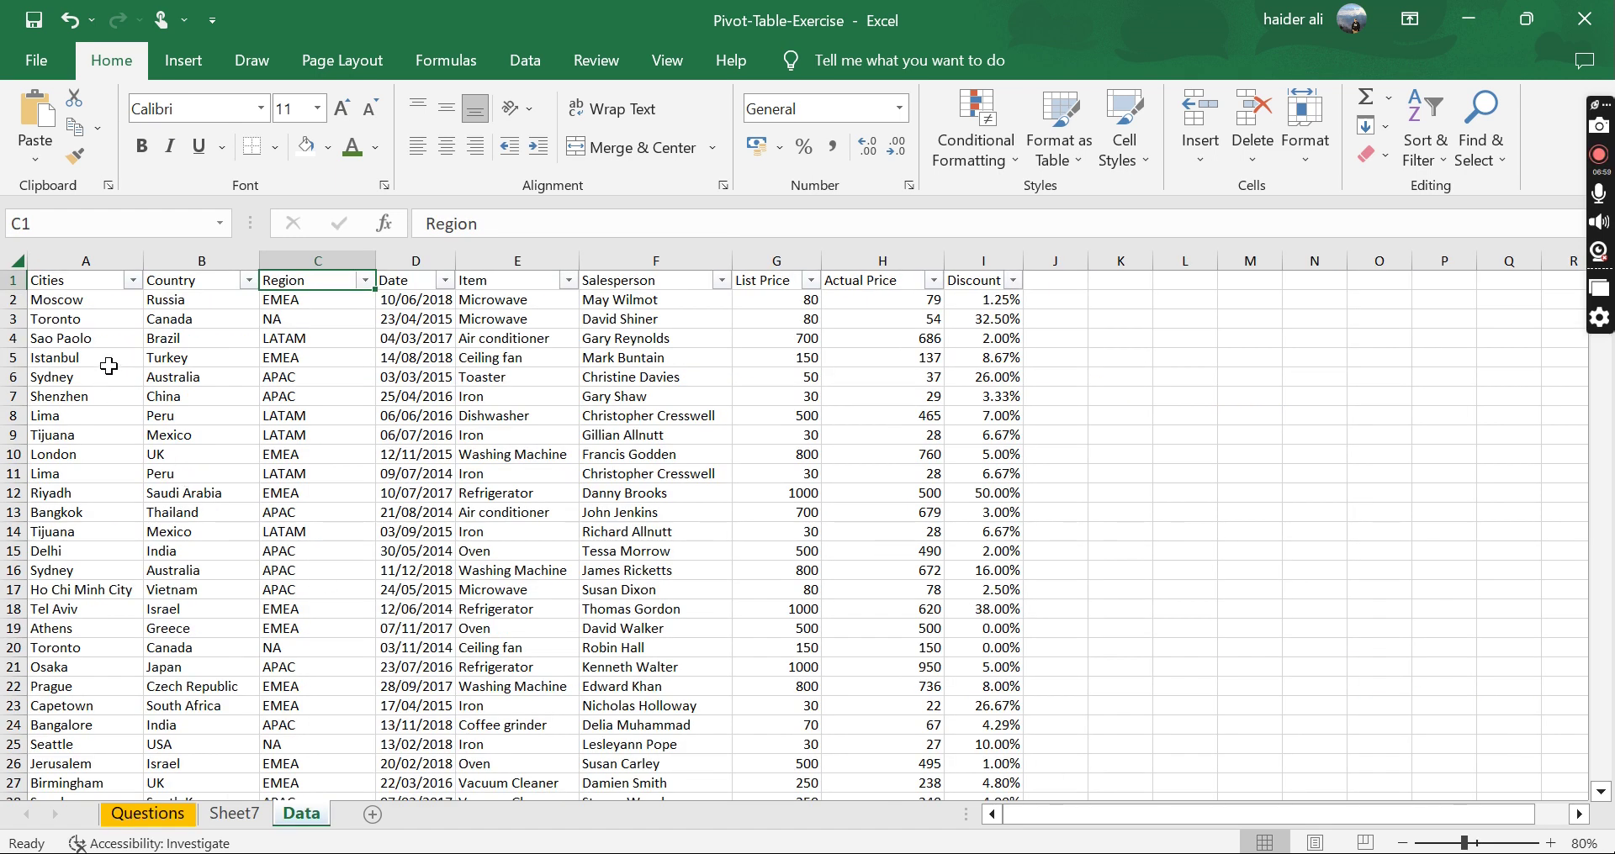
{"action": "left_click", "coordinate": [79, 287]}
{"action": "left_click", "coordinate": [88, 320]}
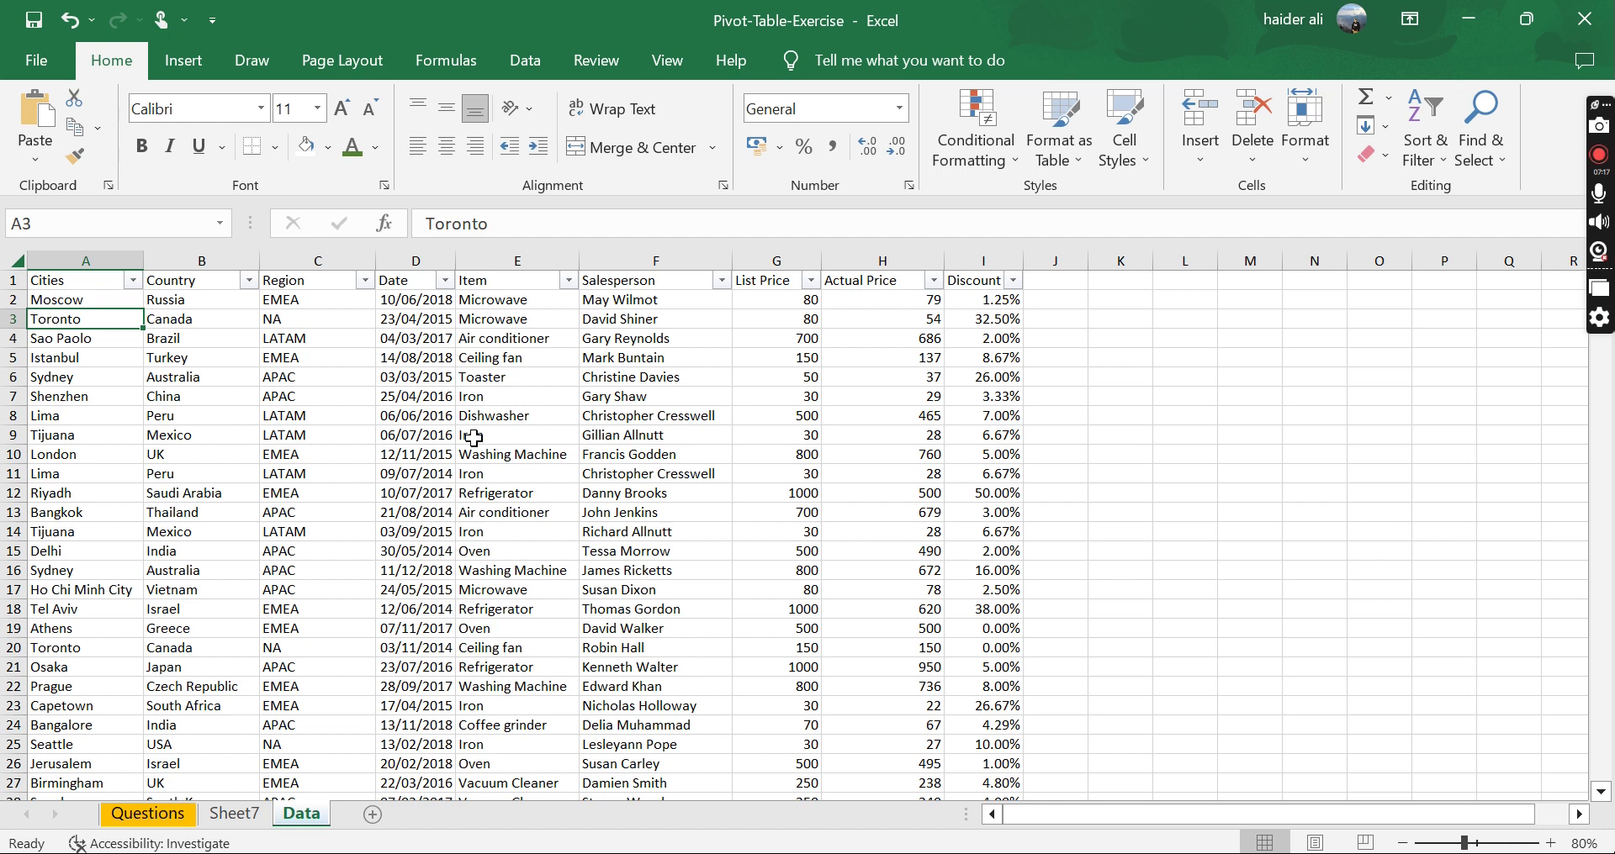
Step: Add the Store field to the rows of the PivotTable on Sheet7
{"action": "left_click", "coordinate": [237, 814]}
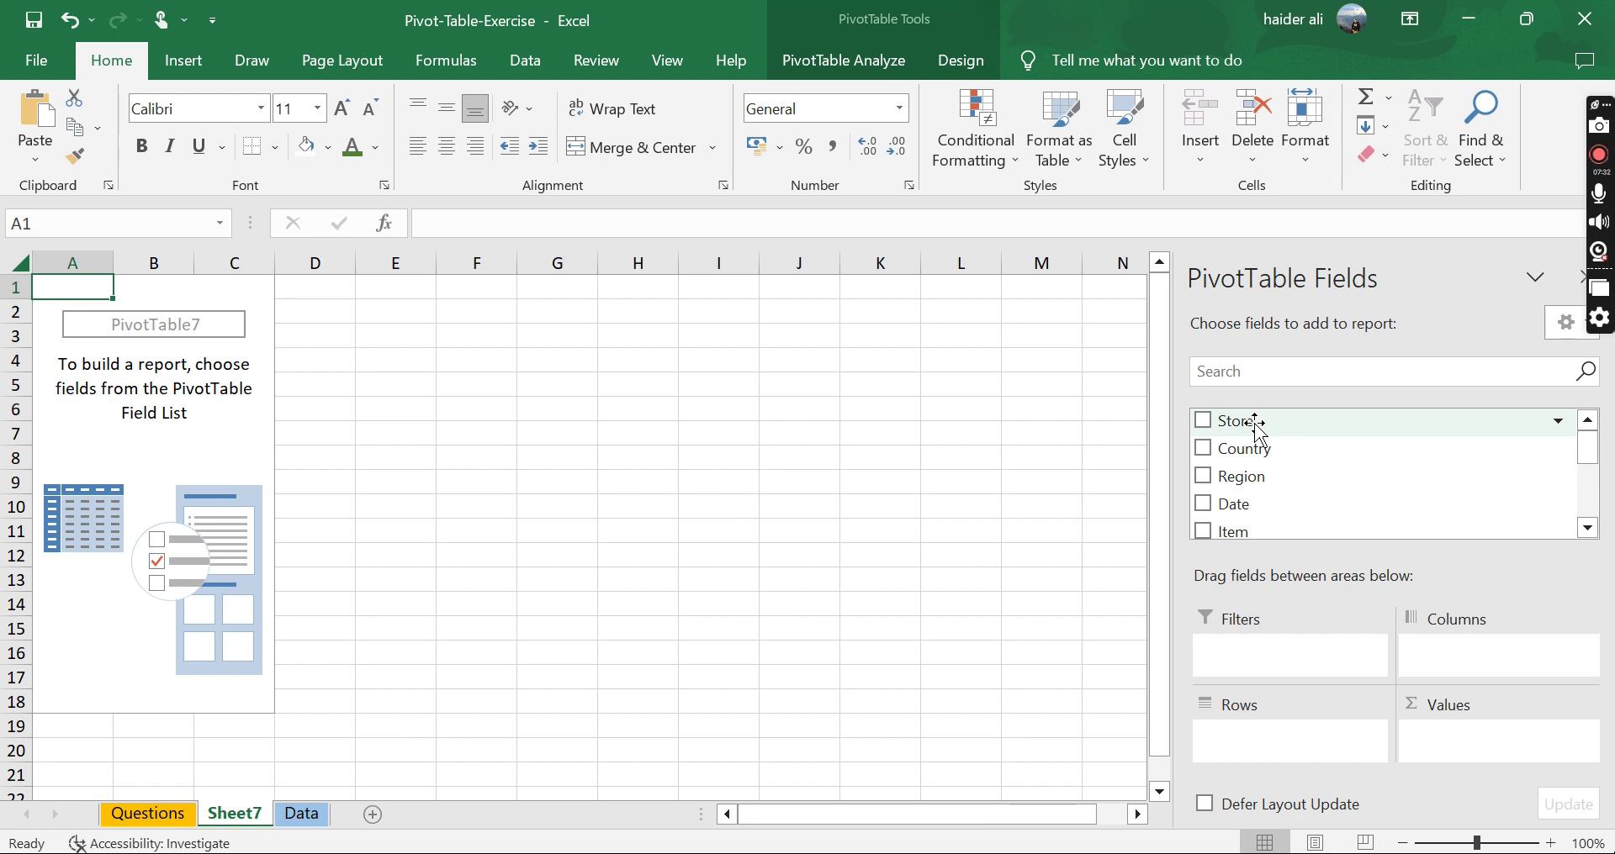
{"action": "left_click_drag", "start_coordinate": [1253, 423], "coordinate": [1296, 746]}
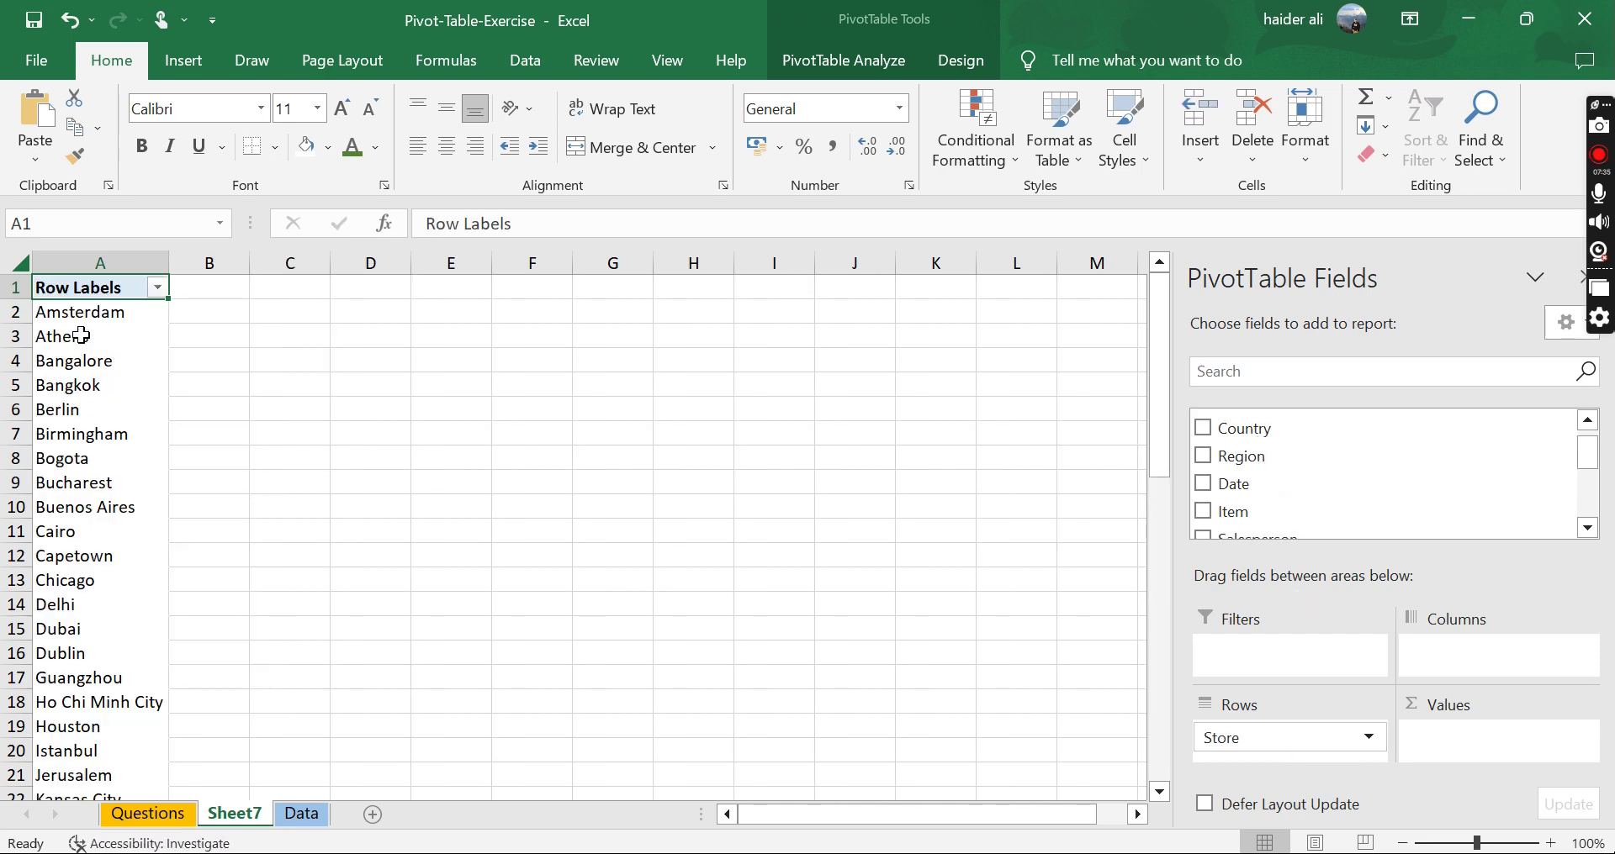
{"action": "left_click", "coordinate": [88, 315]}
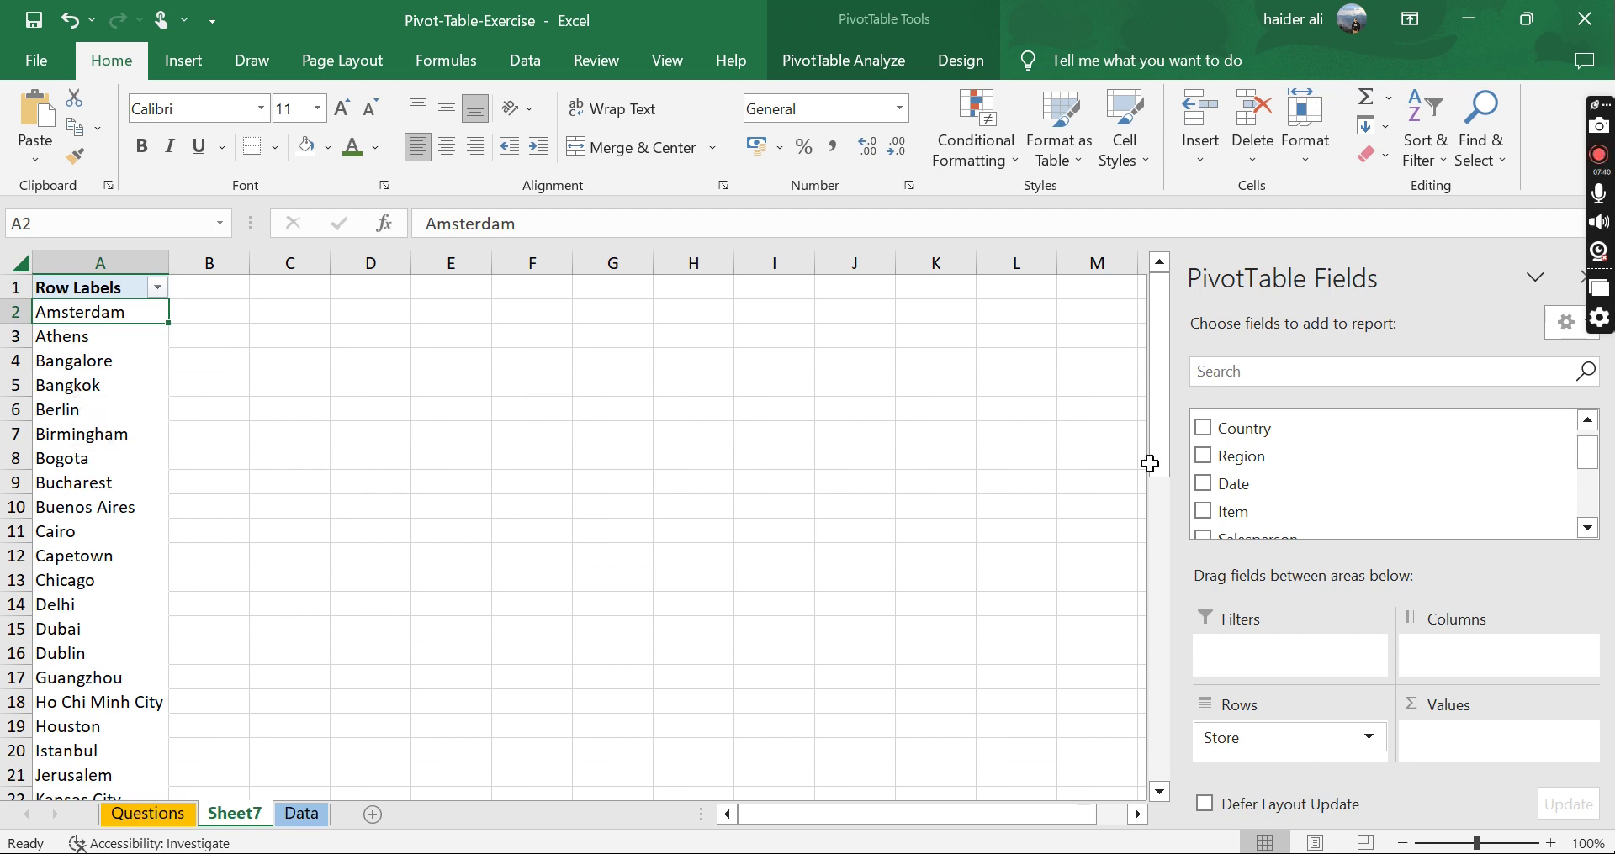
Step: Add the Actual Price field to the PivotTable values as a sum and review Amsterdam's sales figure
{"action": "scroll", "coordinate": [1317, 504], "scroll_direction": "down", "scroll_amount": 5}
{"action": "scroll", "coordinate": [1317, 505], "scroll_direction": "up", "scroll_amount": 2}
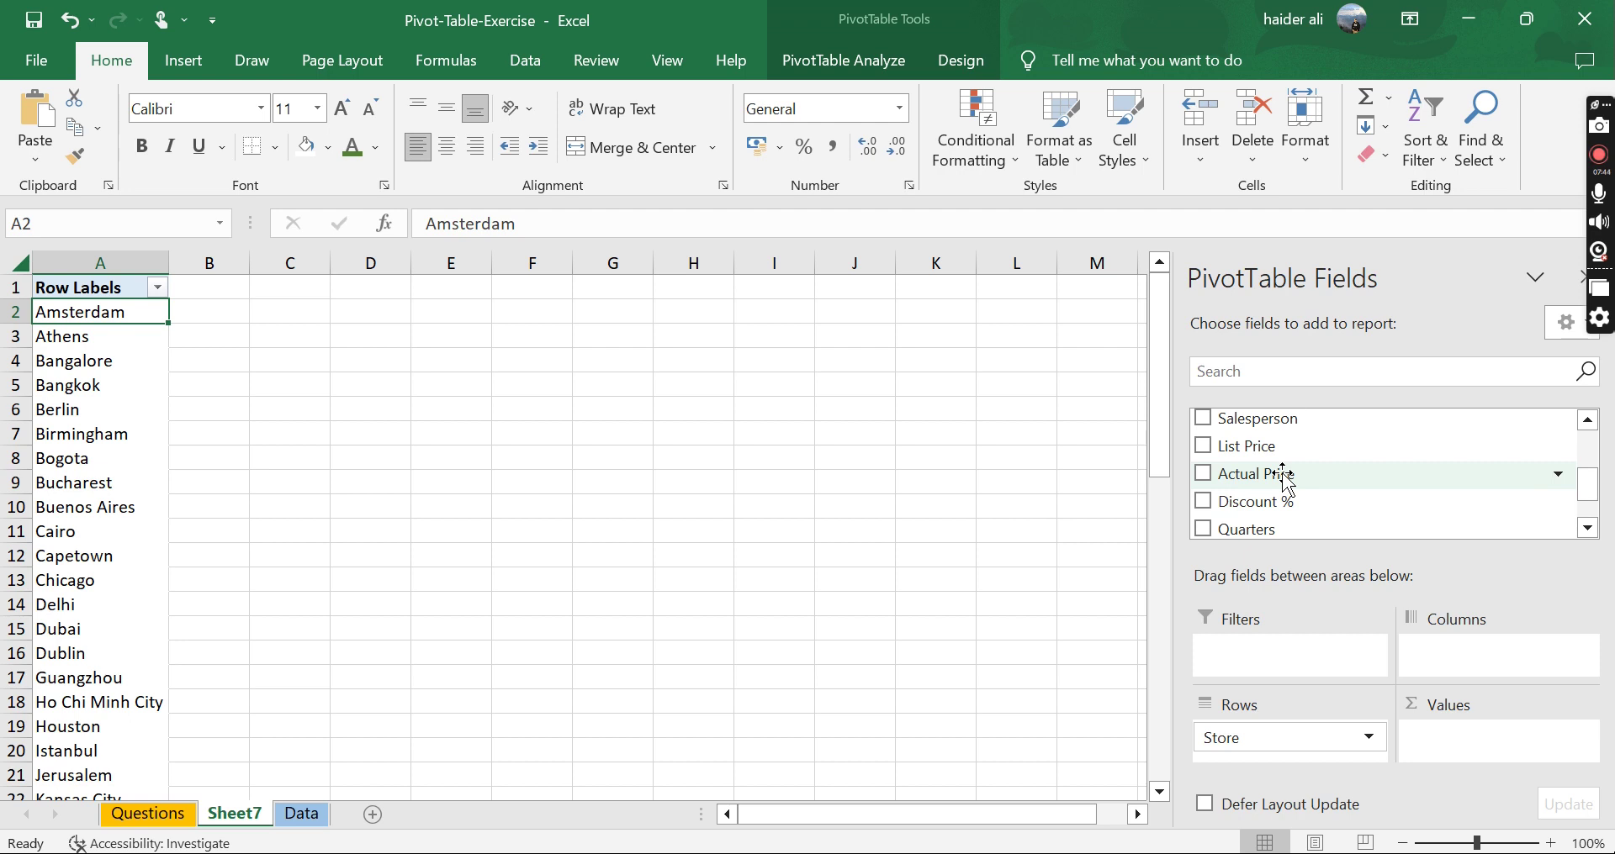
{"action": "left_click_drag", "start_coordinate": [1286, 484], "coordinate": [1484, 761]}
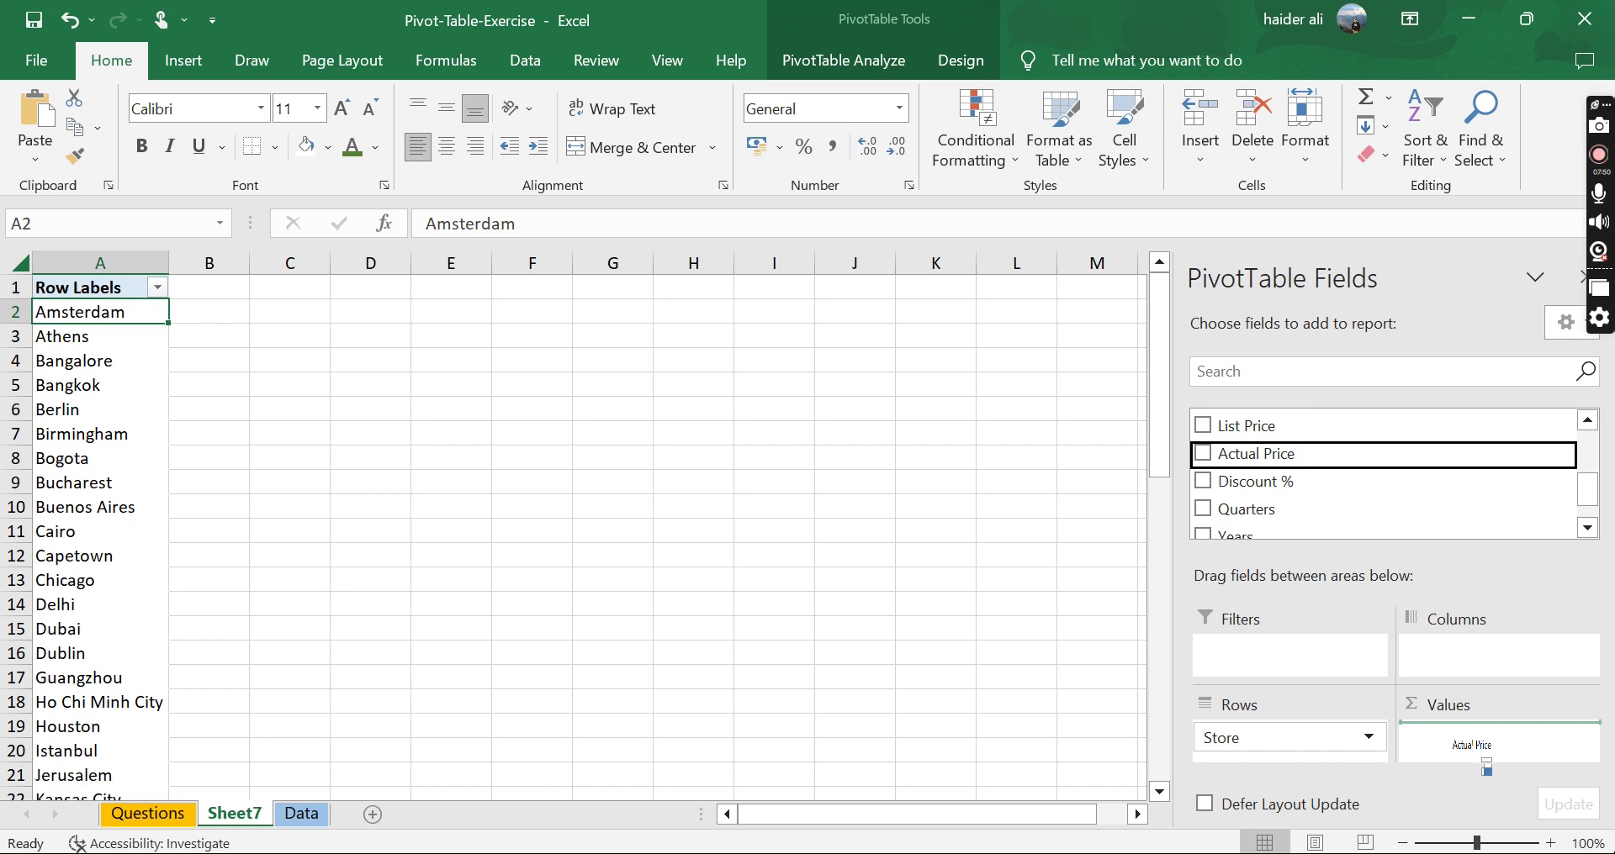
{"action": "left_click_drag", "start_coordinate": [1486, 765], "coordinate": [1487, 757]}
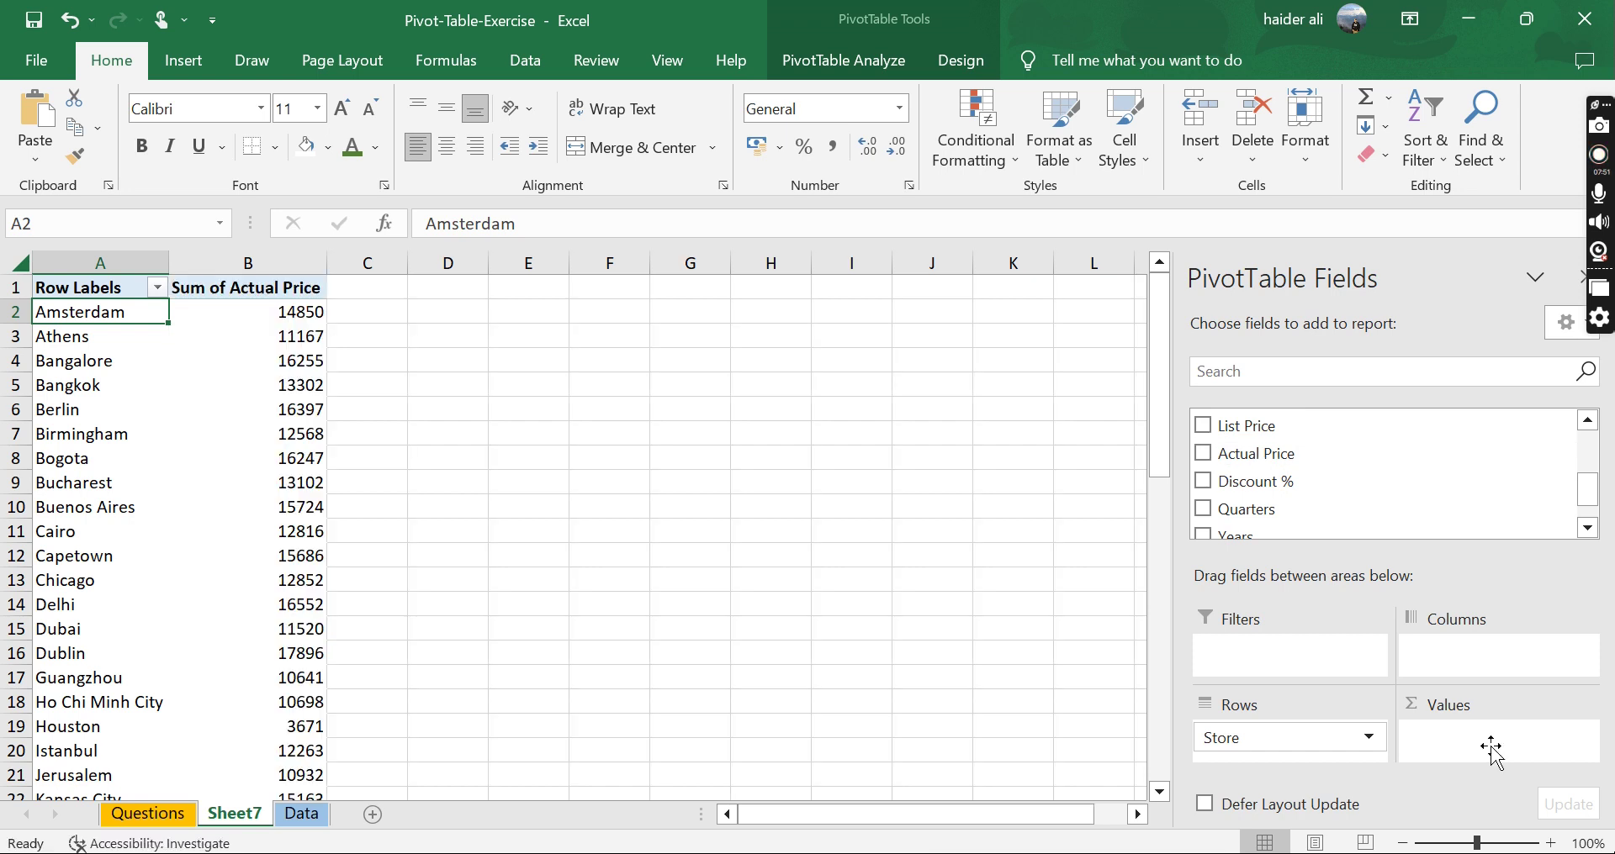
{"action": "left_click", "coordinate": [295, 310]}
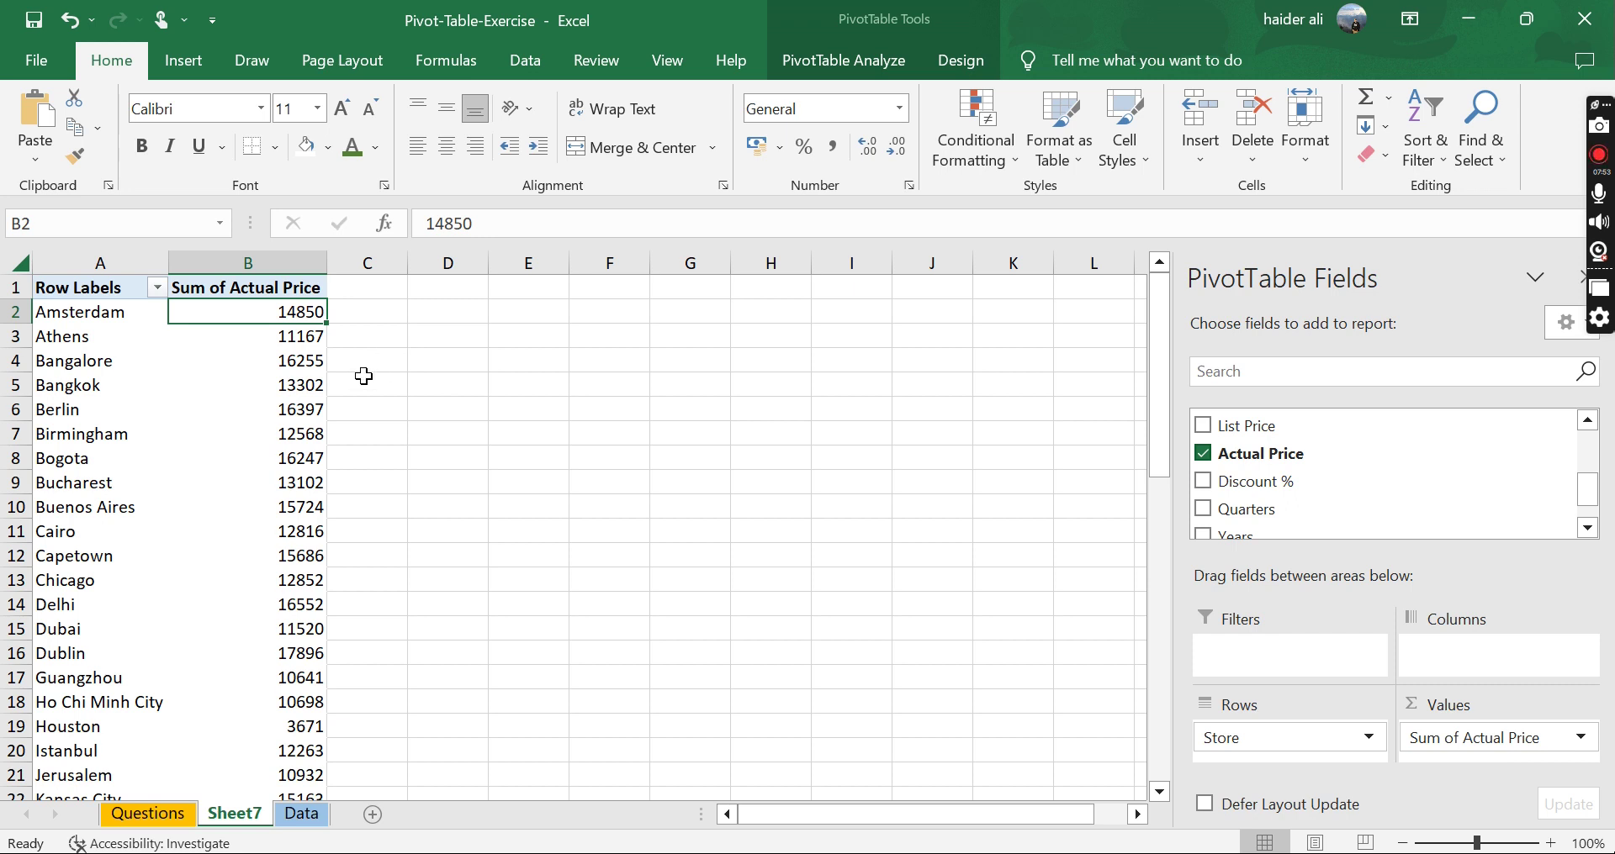
{"action": "left_click", "coordinate": [83, 318]}
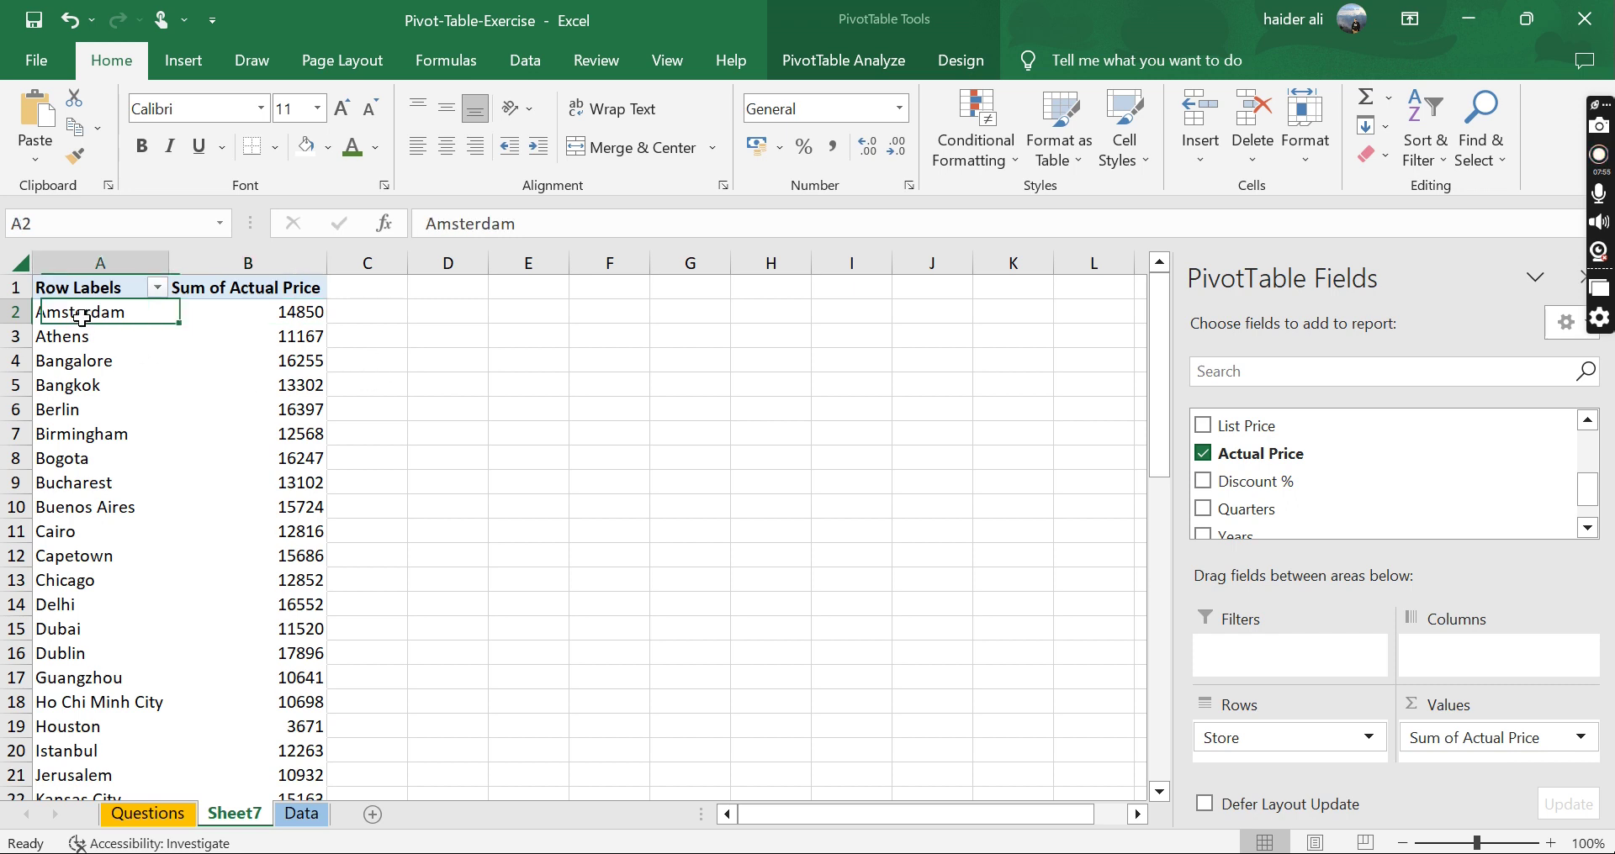
{"action": "left_click", "coordinate": [291, 308]}
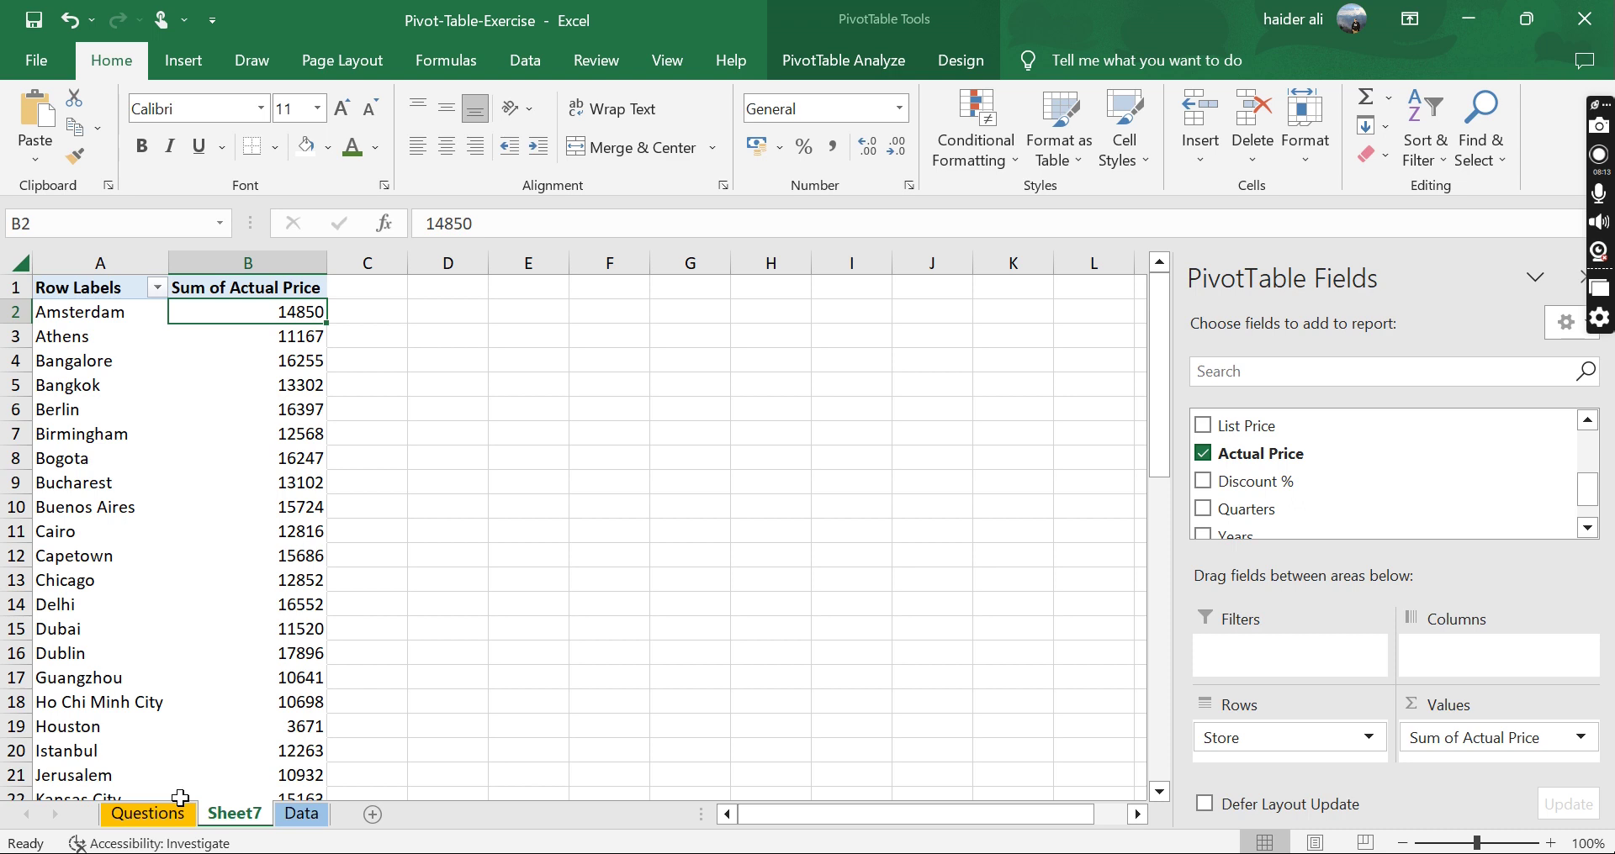
Step: Read question 2 about the number of items sold per appliance and examine the Item column on the Data sheet
{"action": "left_click", "coordinate": [139, 813]}
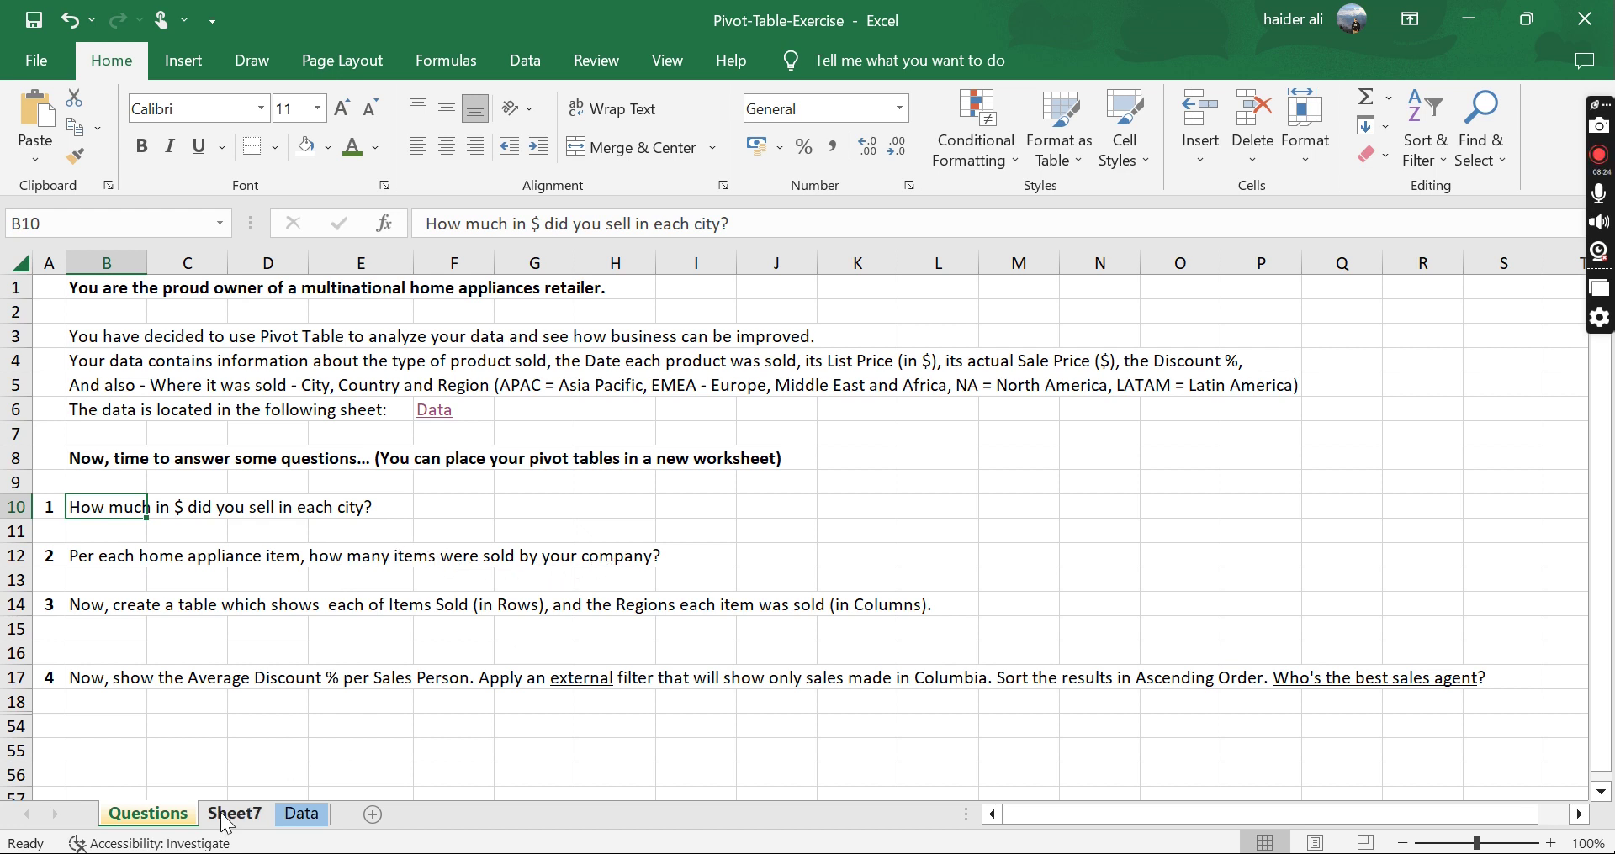
{"action": "left_click", "coordinate": [301, 813]}
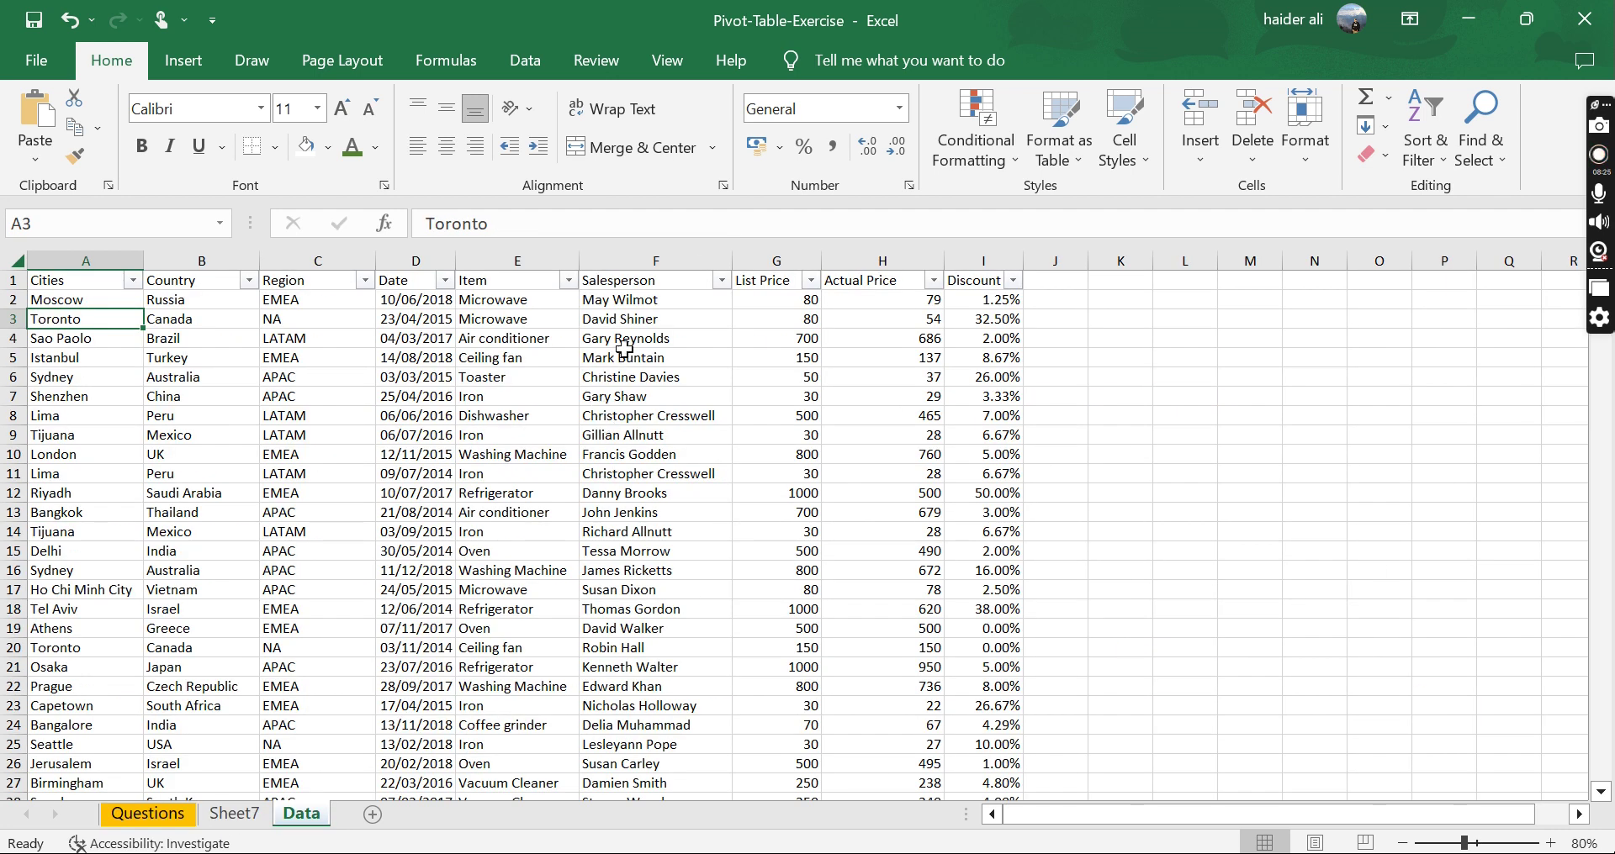
{"action": "left_click", "coordinate": [518, 301]}
{"action": "left_click", "coordinate": [519, 320]}
{"action": "left_click", "coordinate": [519, 339]}
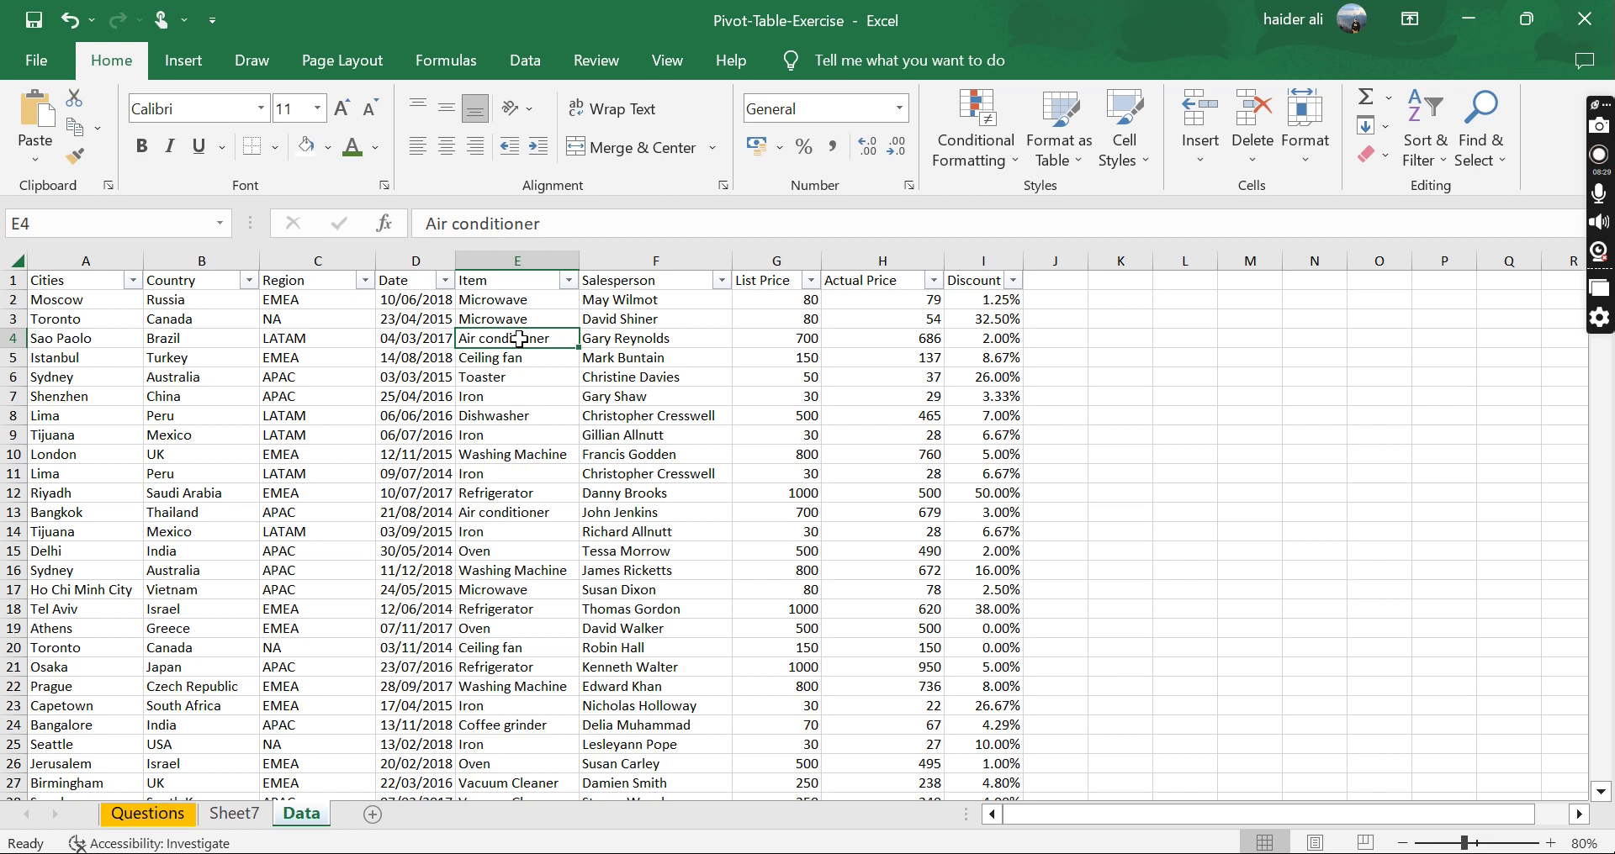
{"action": "left_click", "coordinate": [518, 301]}
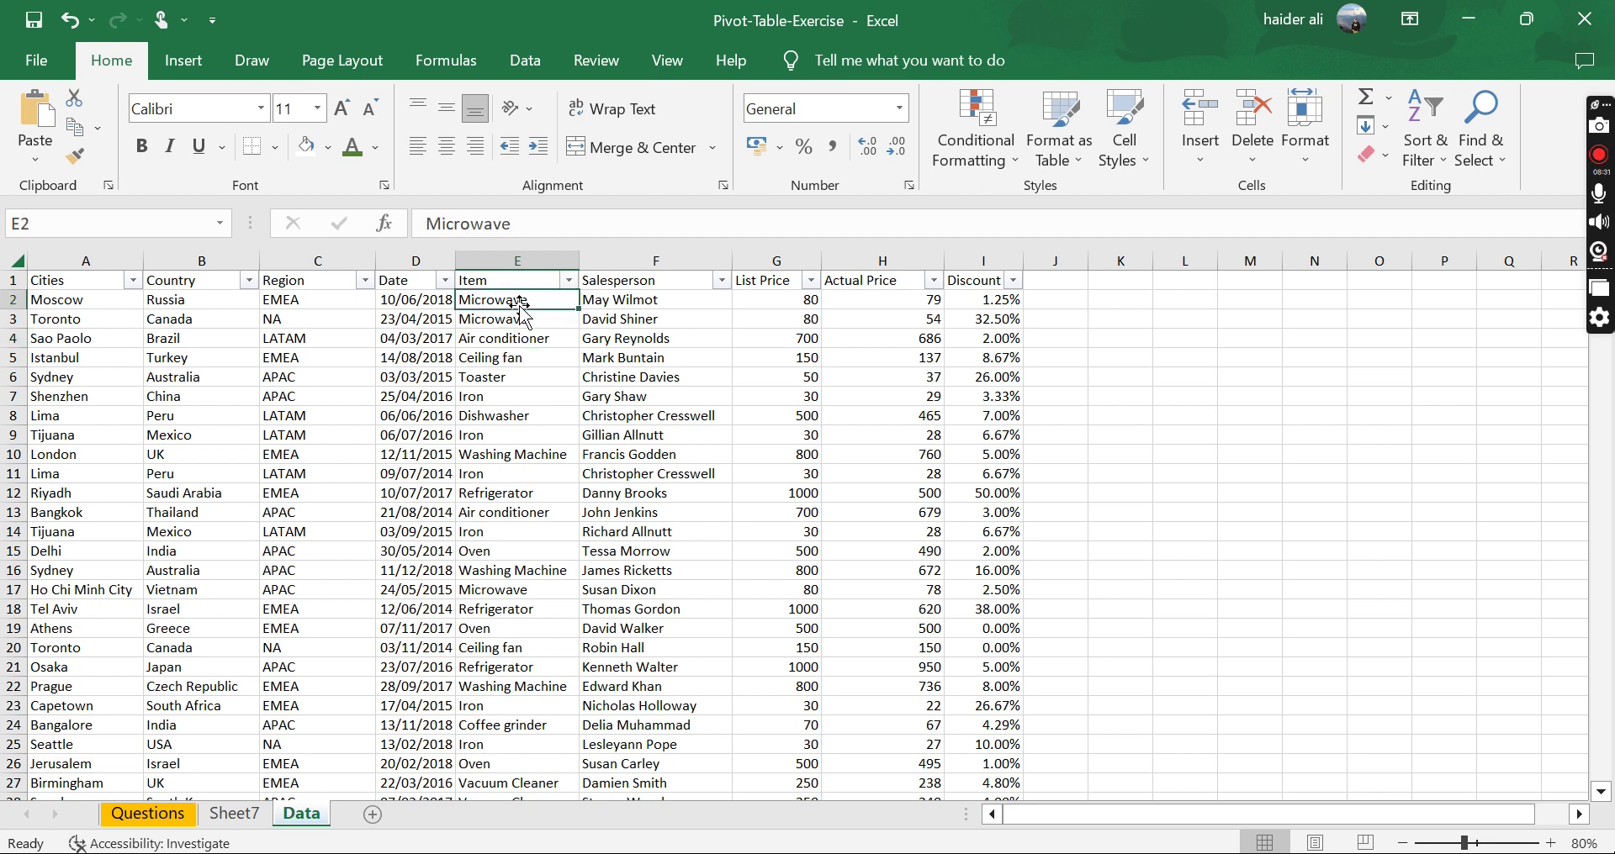
{"action": "left_click", "coordinate": [520, 336]}
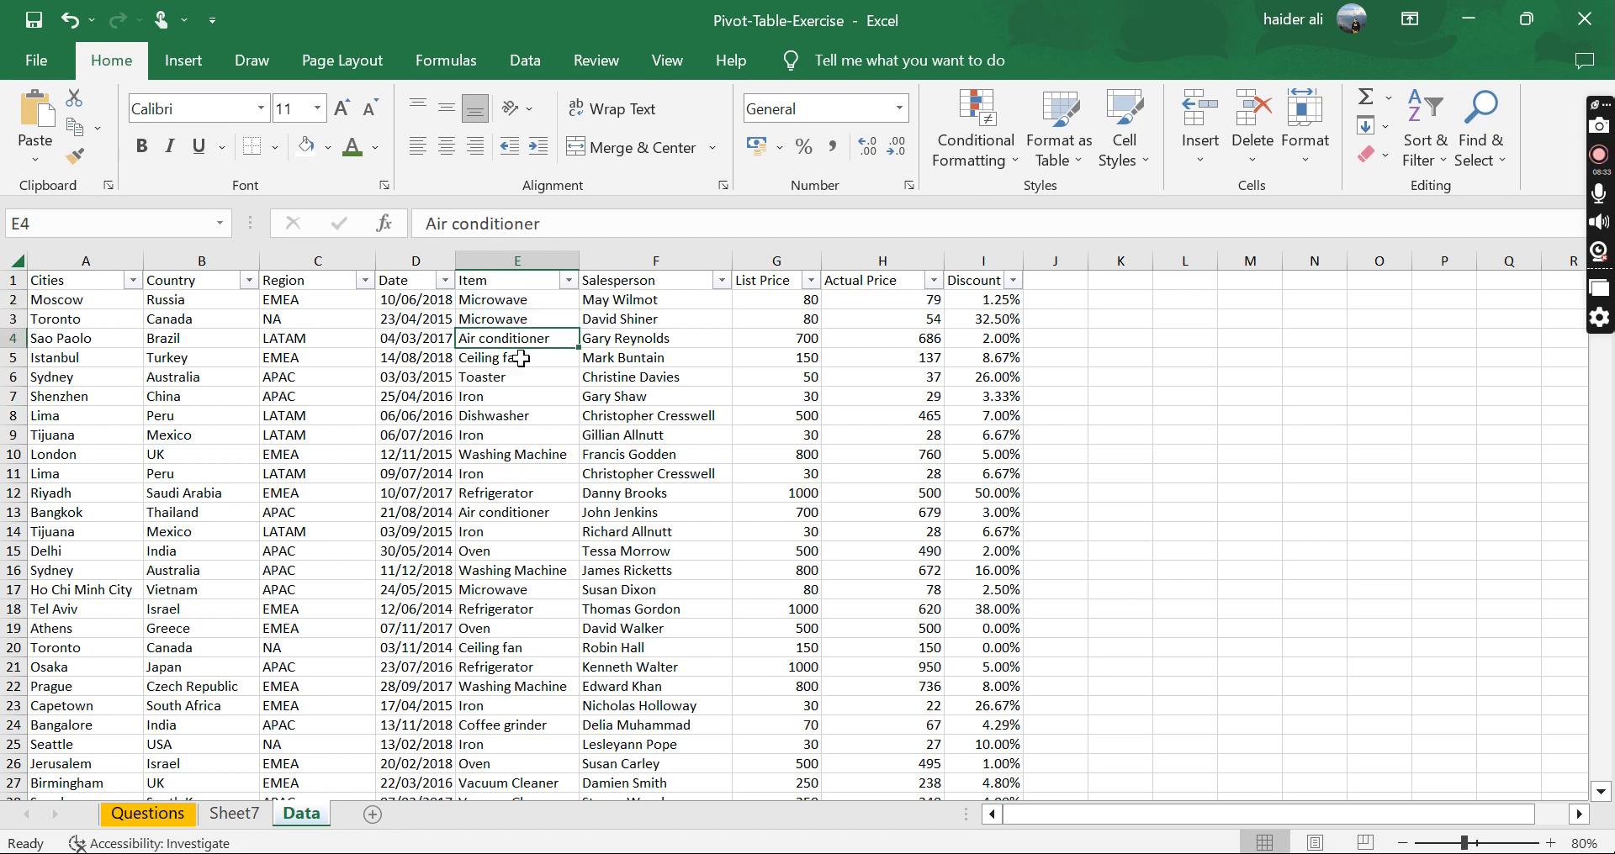
{"action": "left_click", "coordinate": [522, 358]}
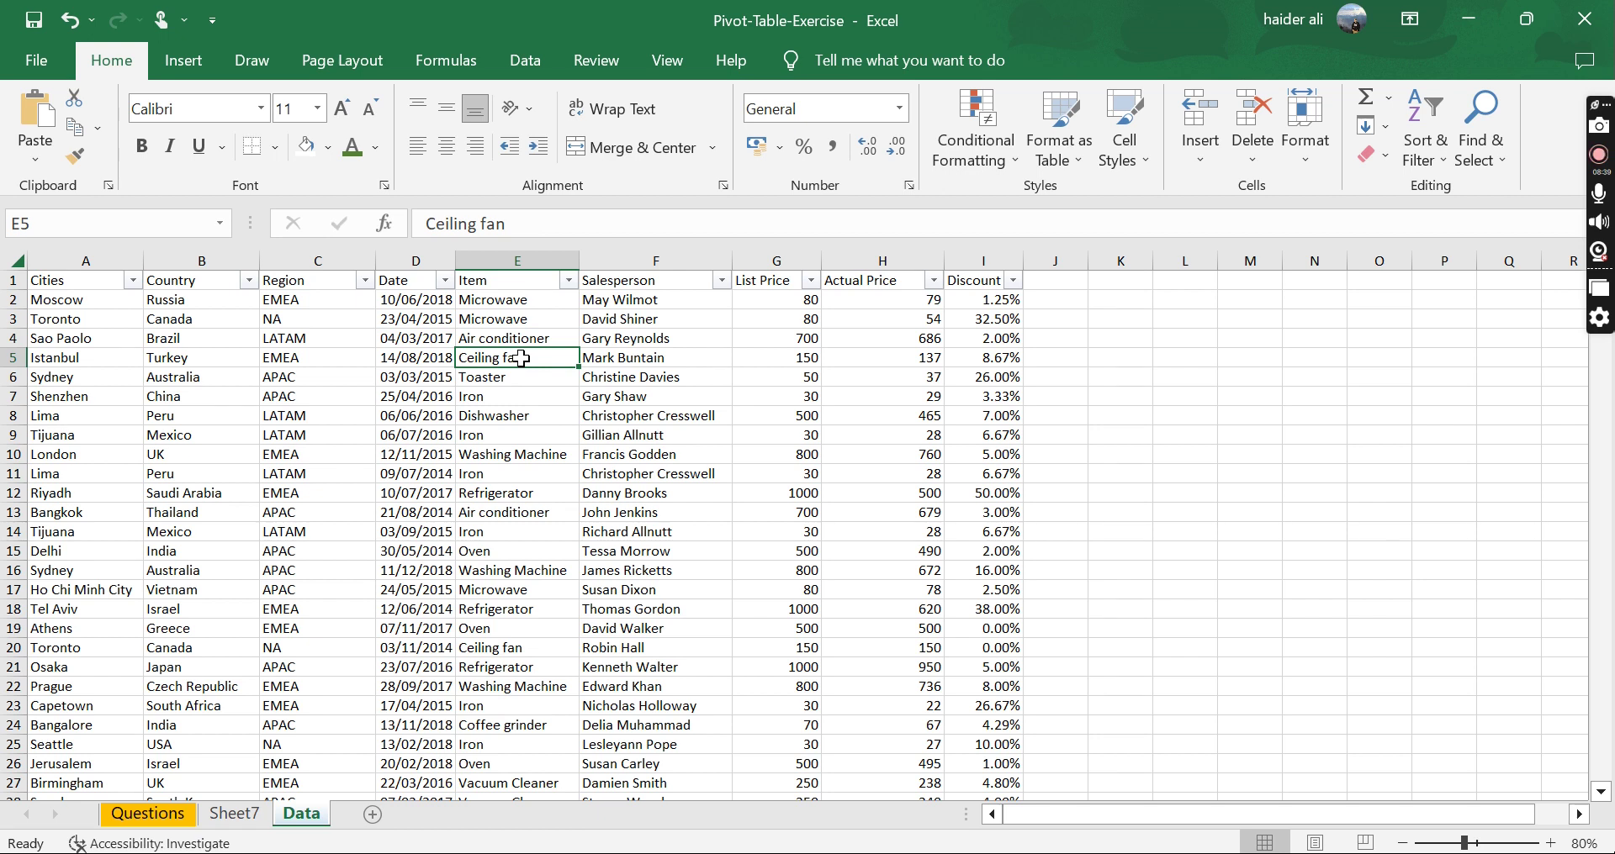
{"action": "left_click", "coordinate": [509, 301]}
{"action": "left_click", "coordinate": [508, 320]}
{"action": "left_click", "coordinate": [507, 337]}
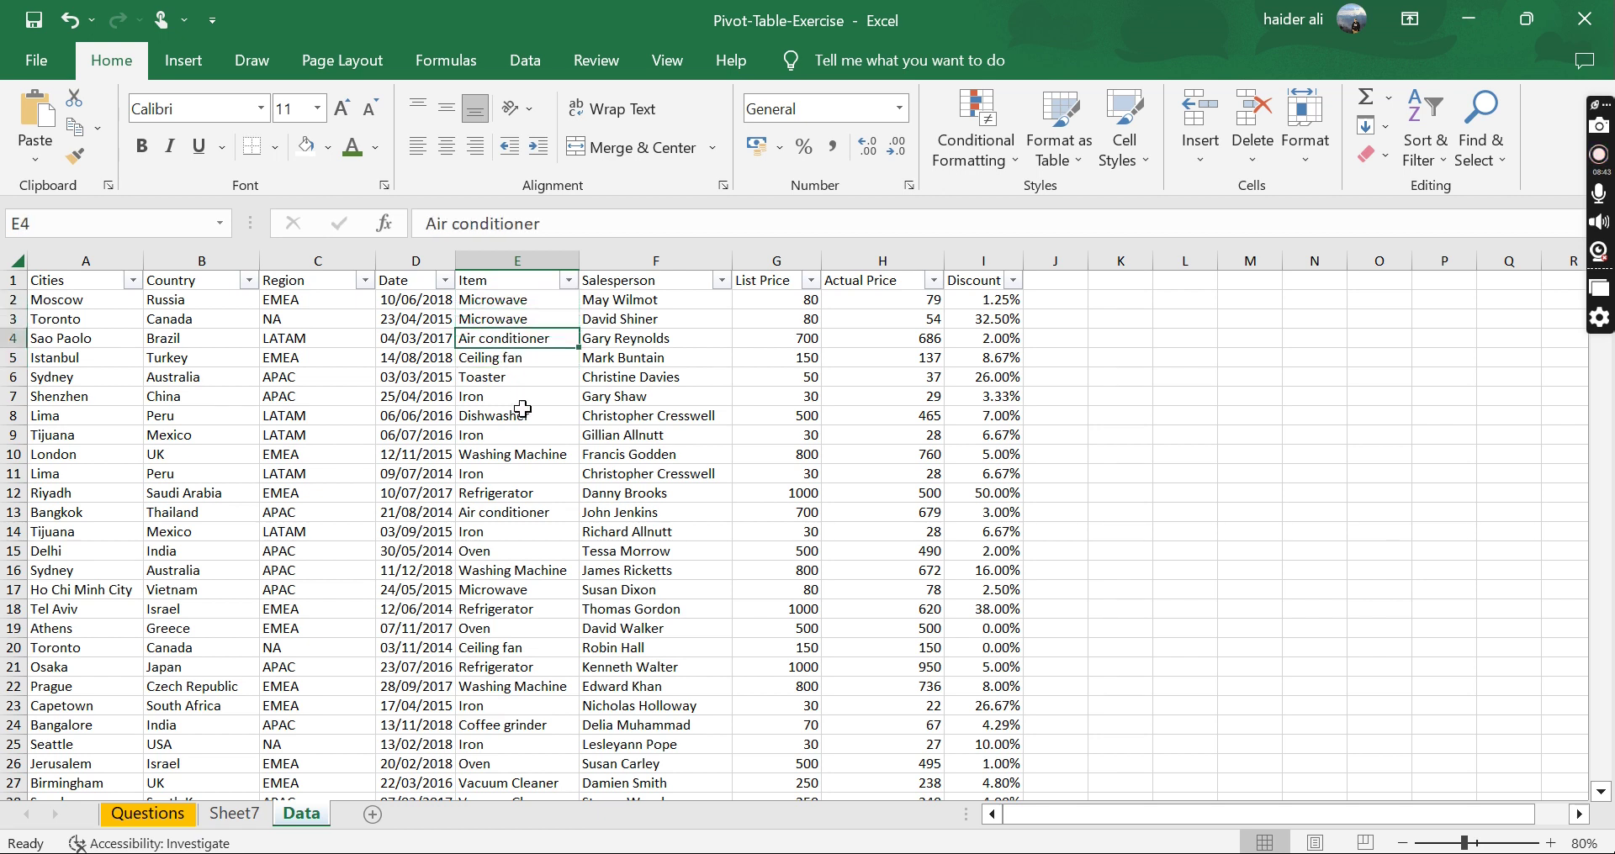
{"action": "left_click", "coordinate": [514, 262]}
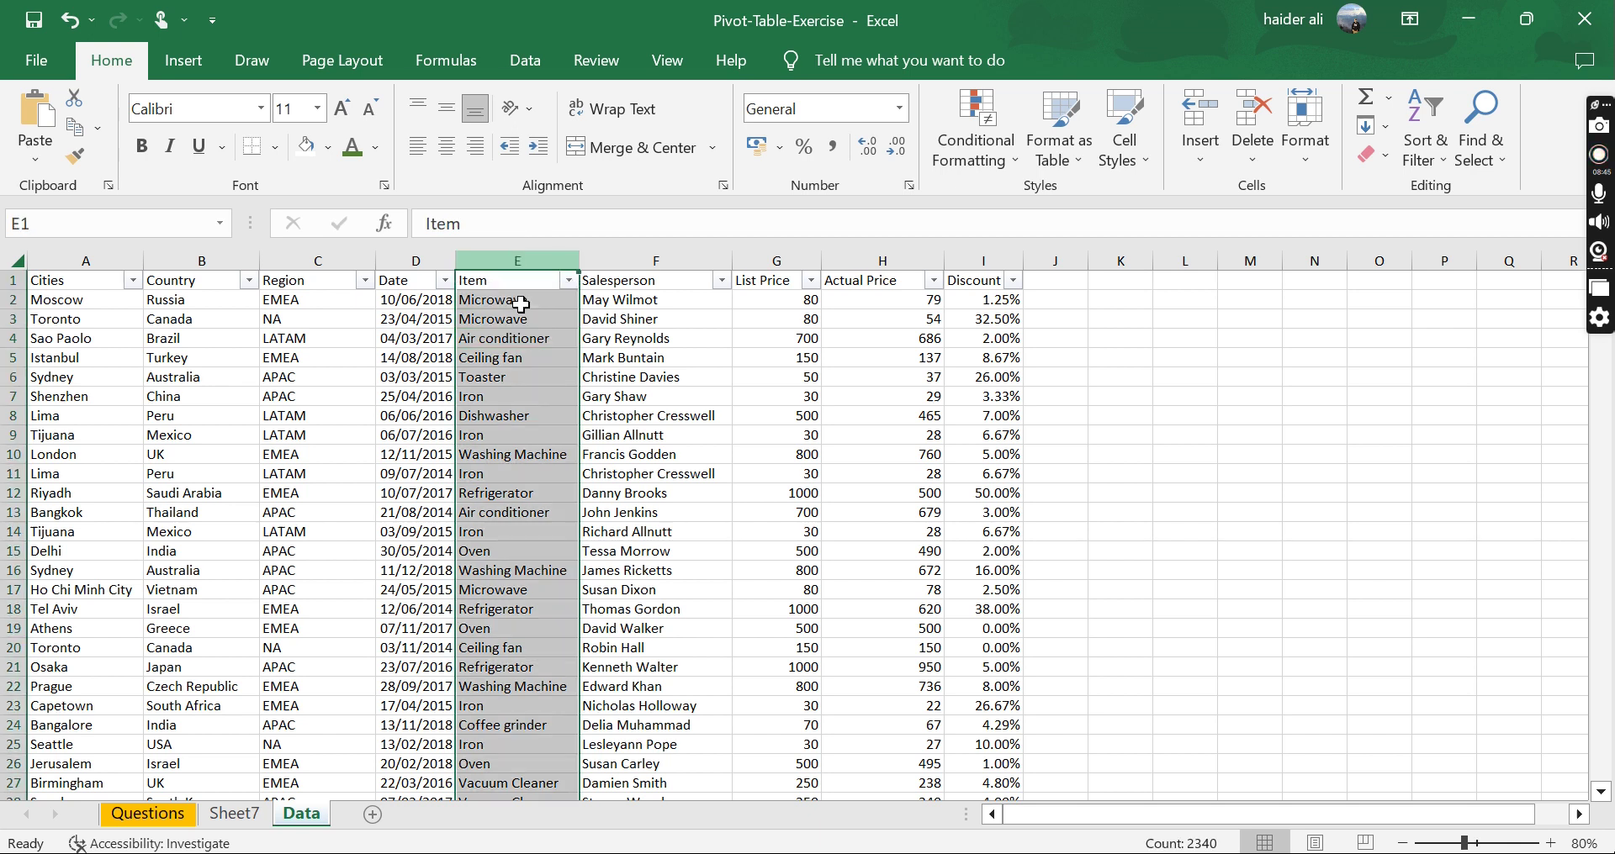
{"action": "left_click", "coordinate": [501, 477]}
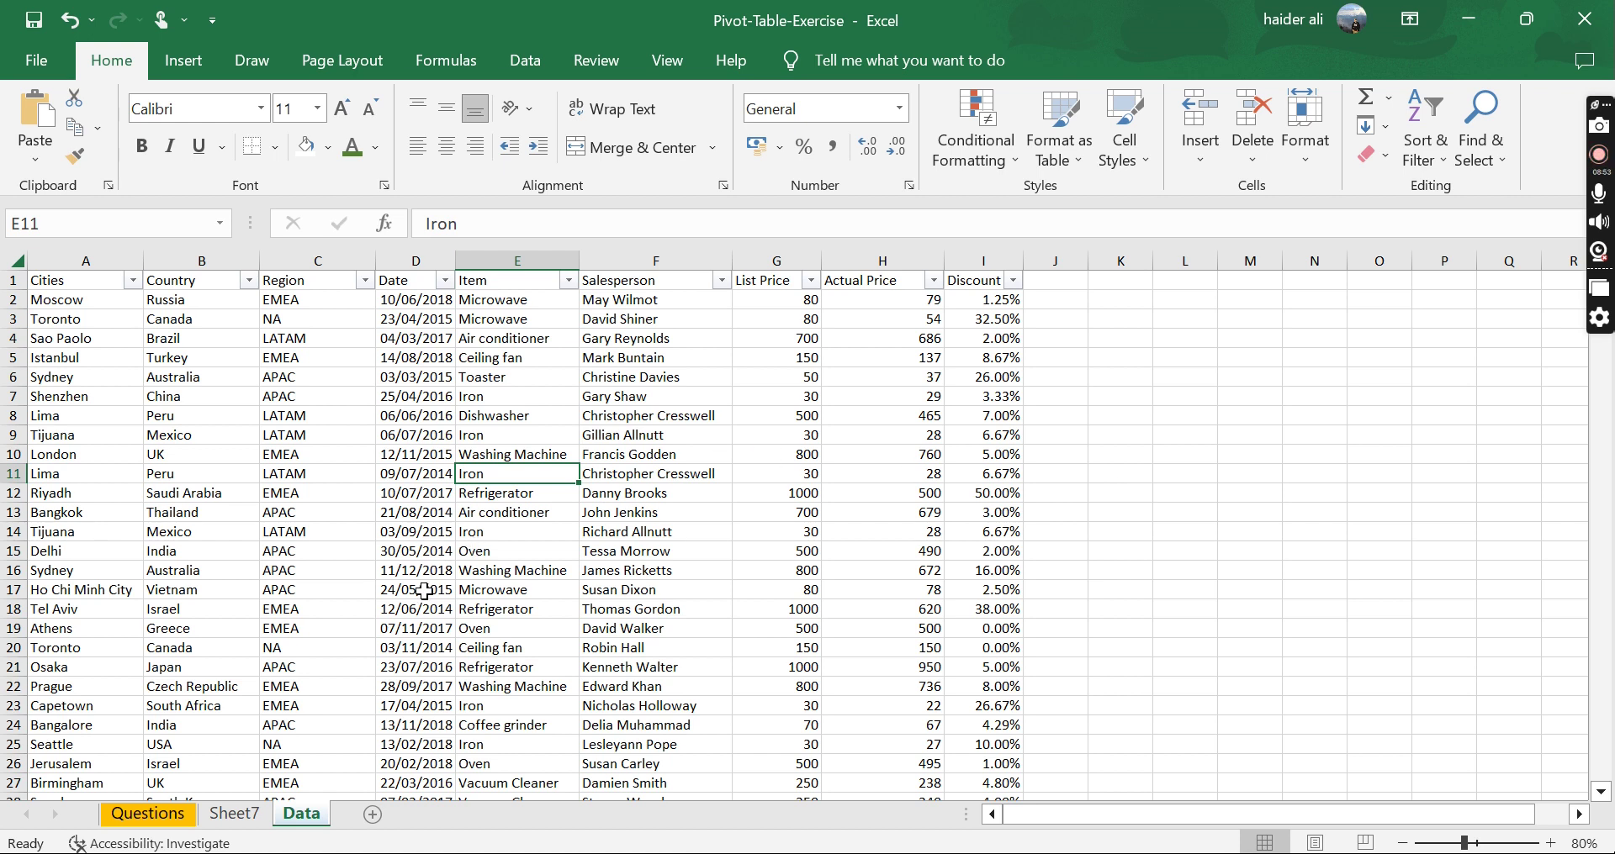
Step: Remove the Store row field and the Sum of Actual Price value field from the PivotTable on Sheet7
{"action": "left_click", "coordinate": [234, 813]}
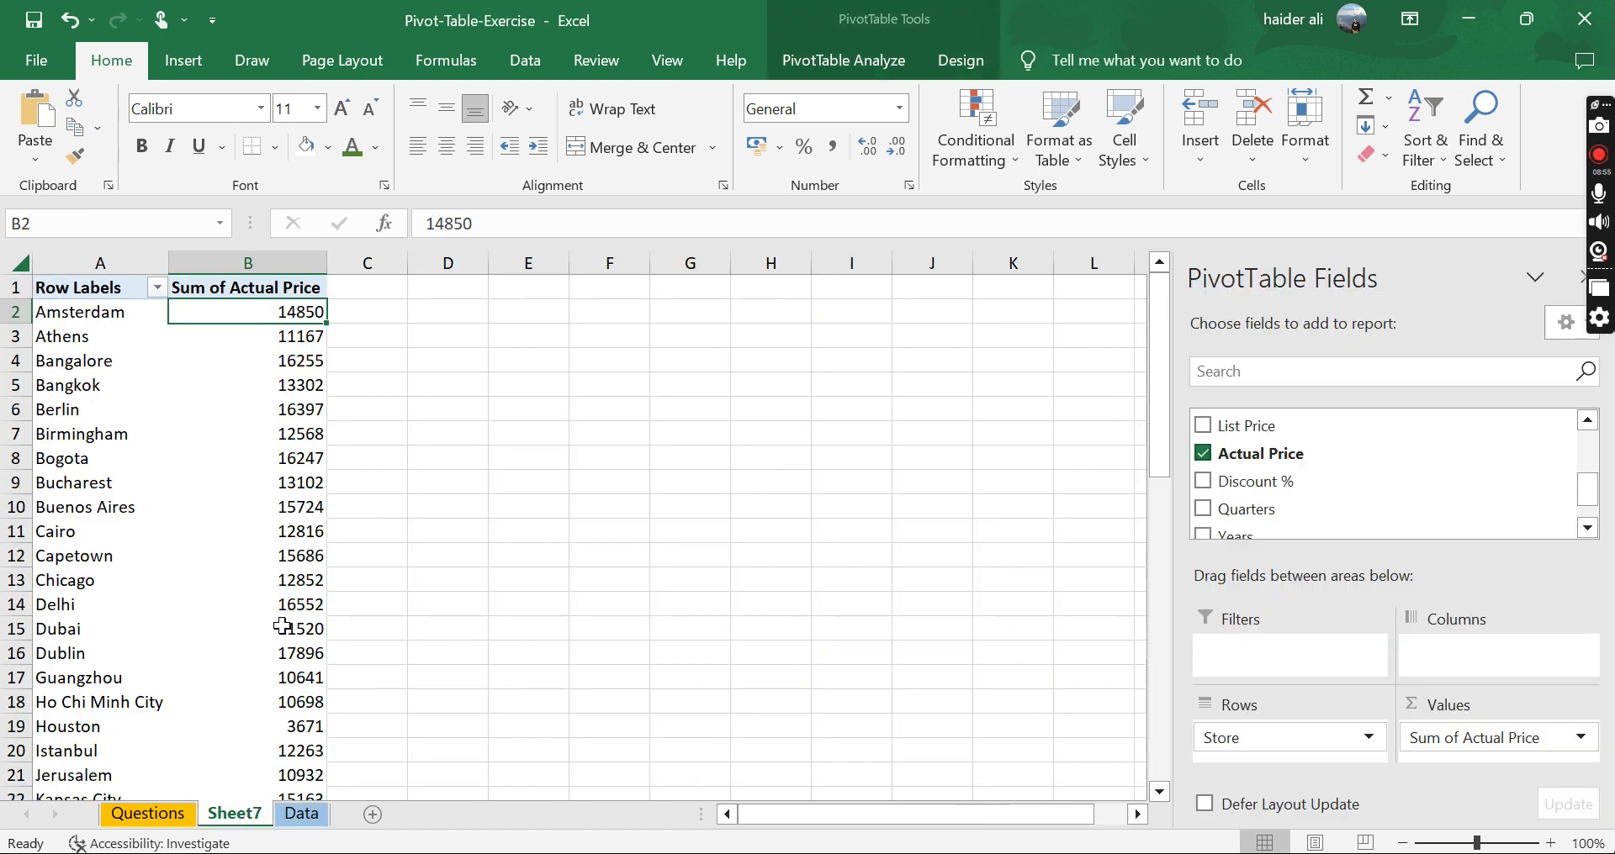
{"action": "left_click", "coordinate": [1368, 738]}
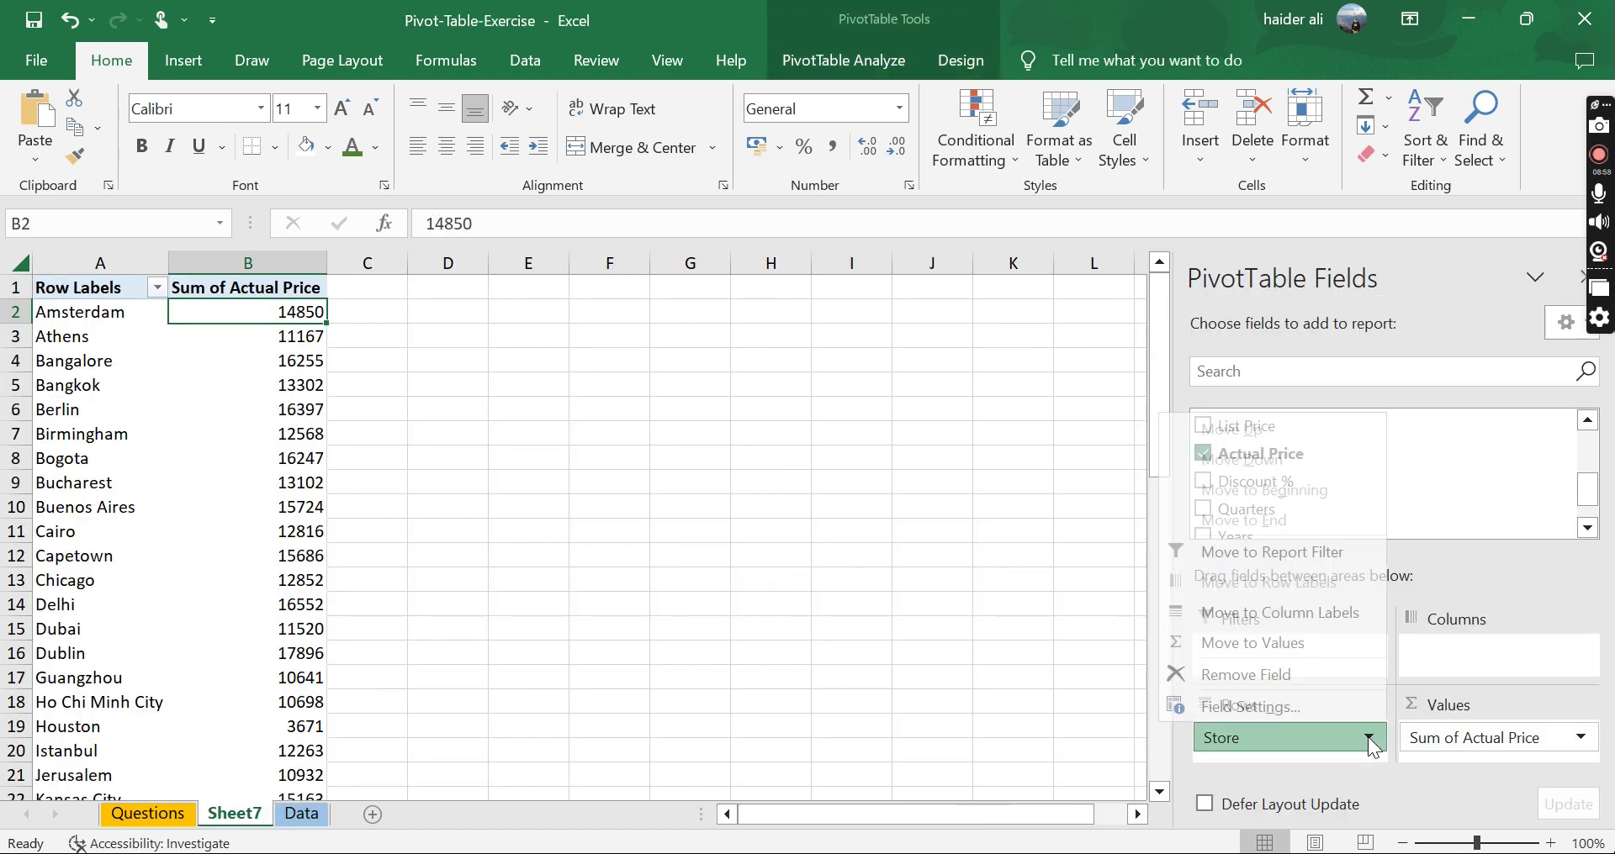
{"action": "left_click", "coordinate": [1287, 675]}
{"action": "left_click", "coordinate": [1576, 737]}
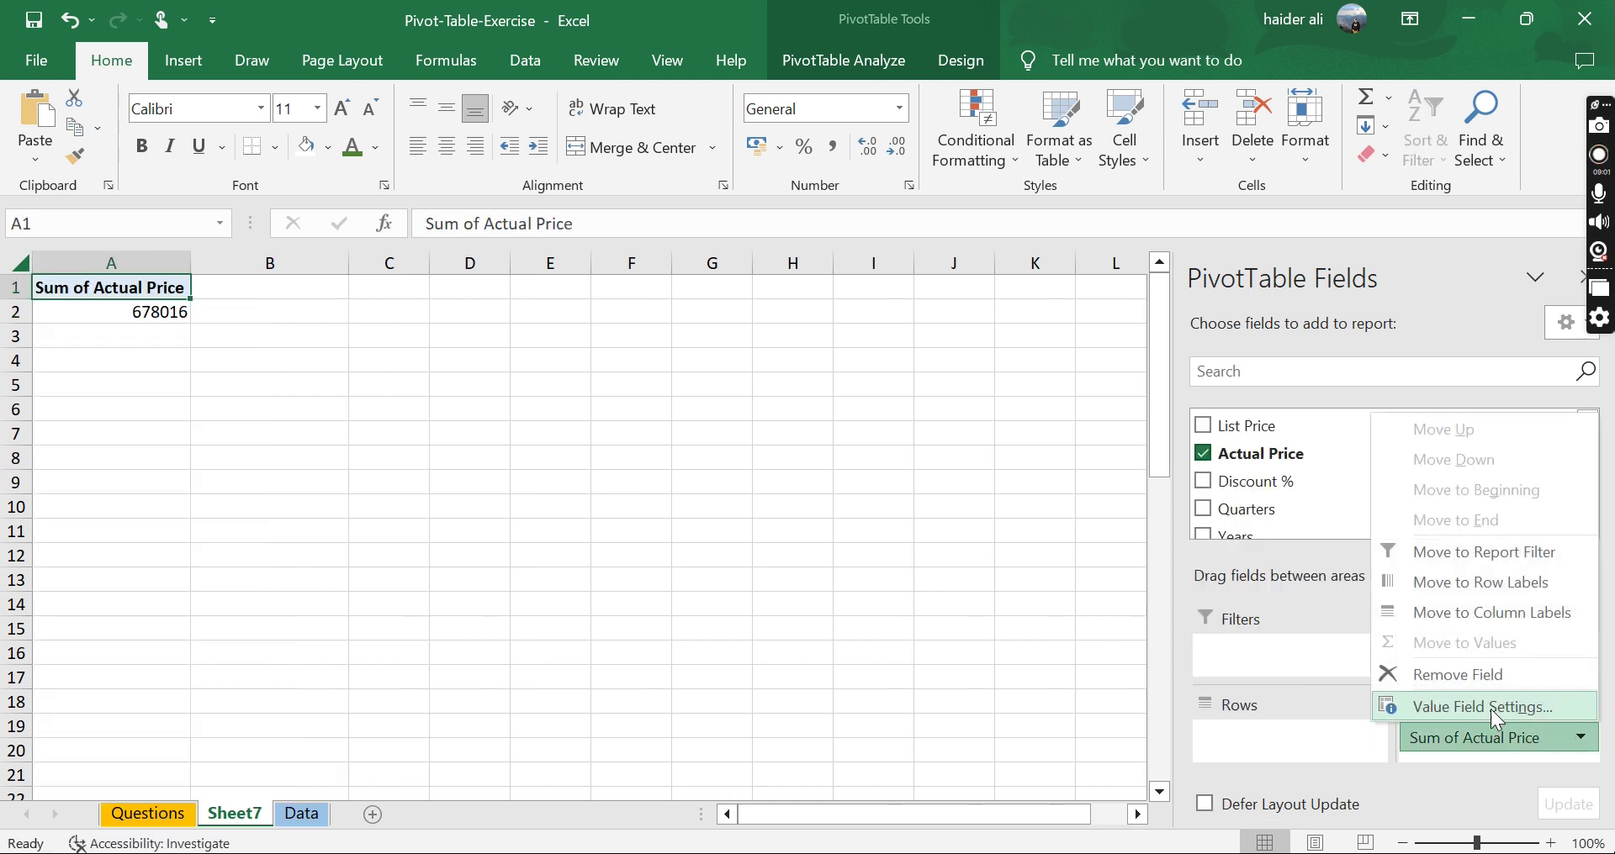
{"action": "left_click", "coordinate": [1481, 676]}
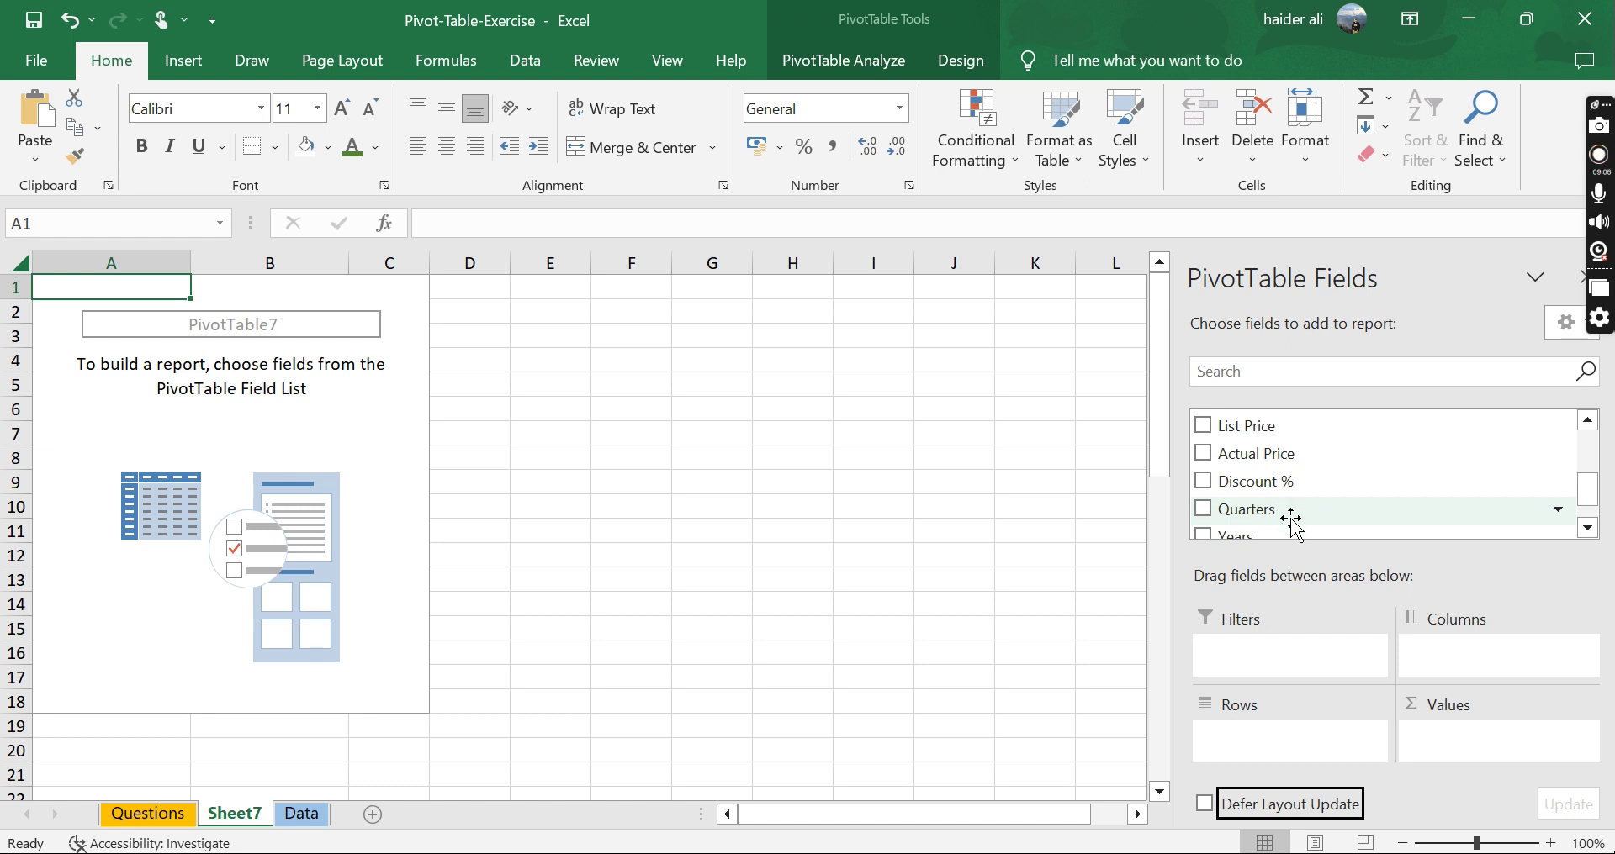
Step: Add the Item field to the PivotTable rows and review the first appliance names listed
{"action": "scroll", "coordinate": [1320, 509], "scroll_direction": "down", "scroll_amount": 2}
{"action": "scroll", "coordinate": [1321, 509], "scroll_direction": "up", "scroll_amount": 3}
{"action": "scroll", "coordinate": [1320, 509], "scroll_direction": "up", "scroll_amount": 1}
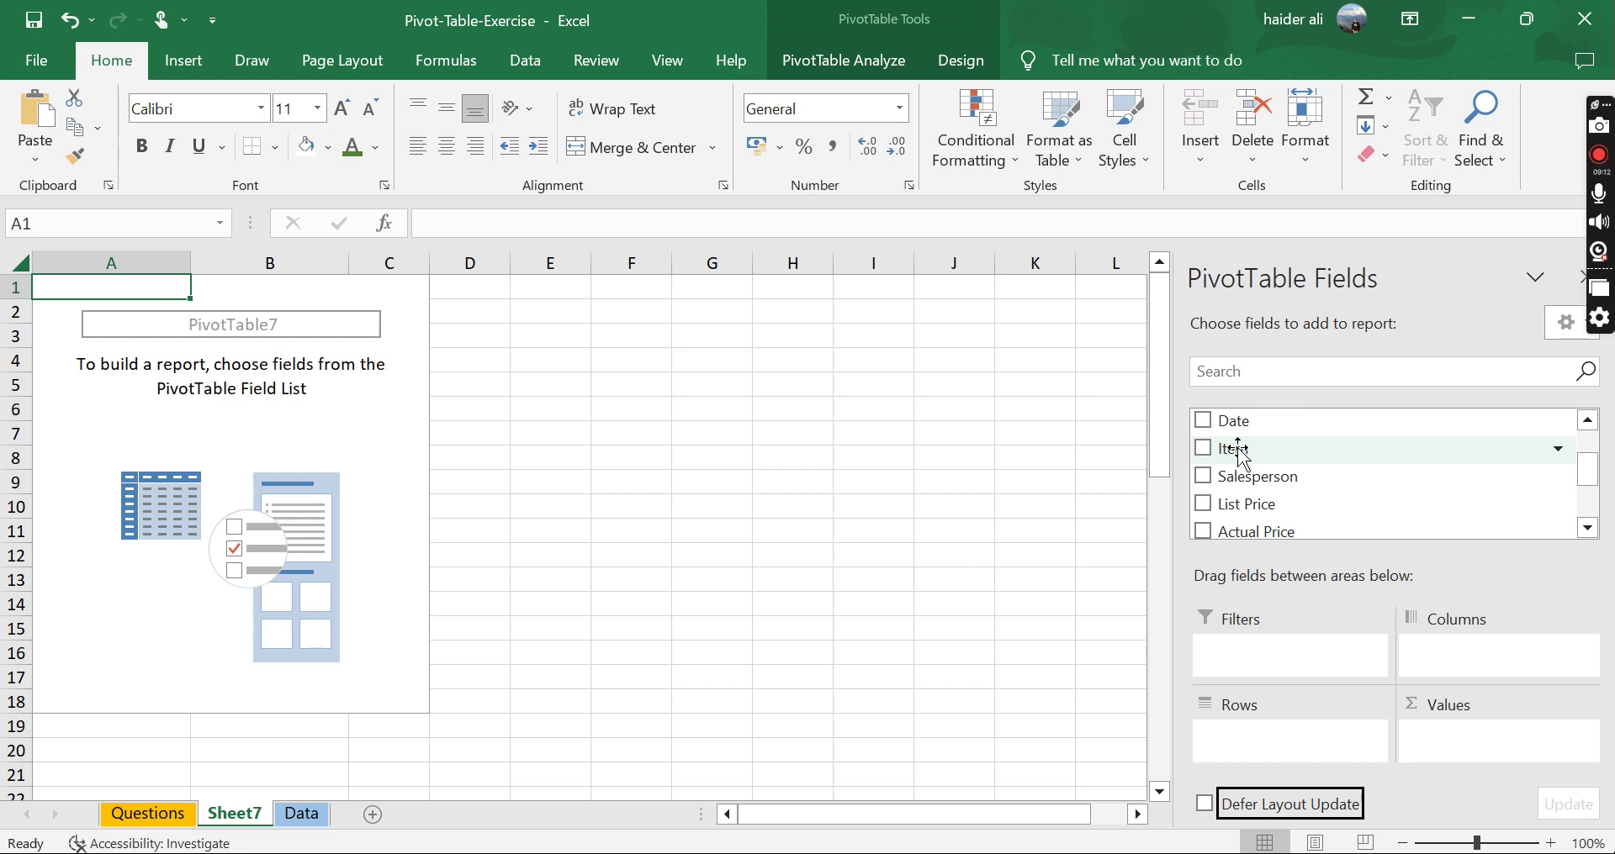
{"action": "left_click_drag", "start_coordinate": [1239, 452], "coordinate": [1290, 734]}
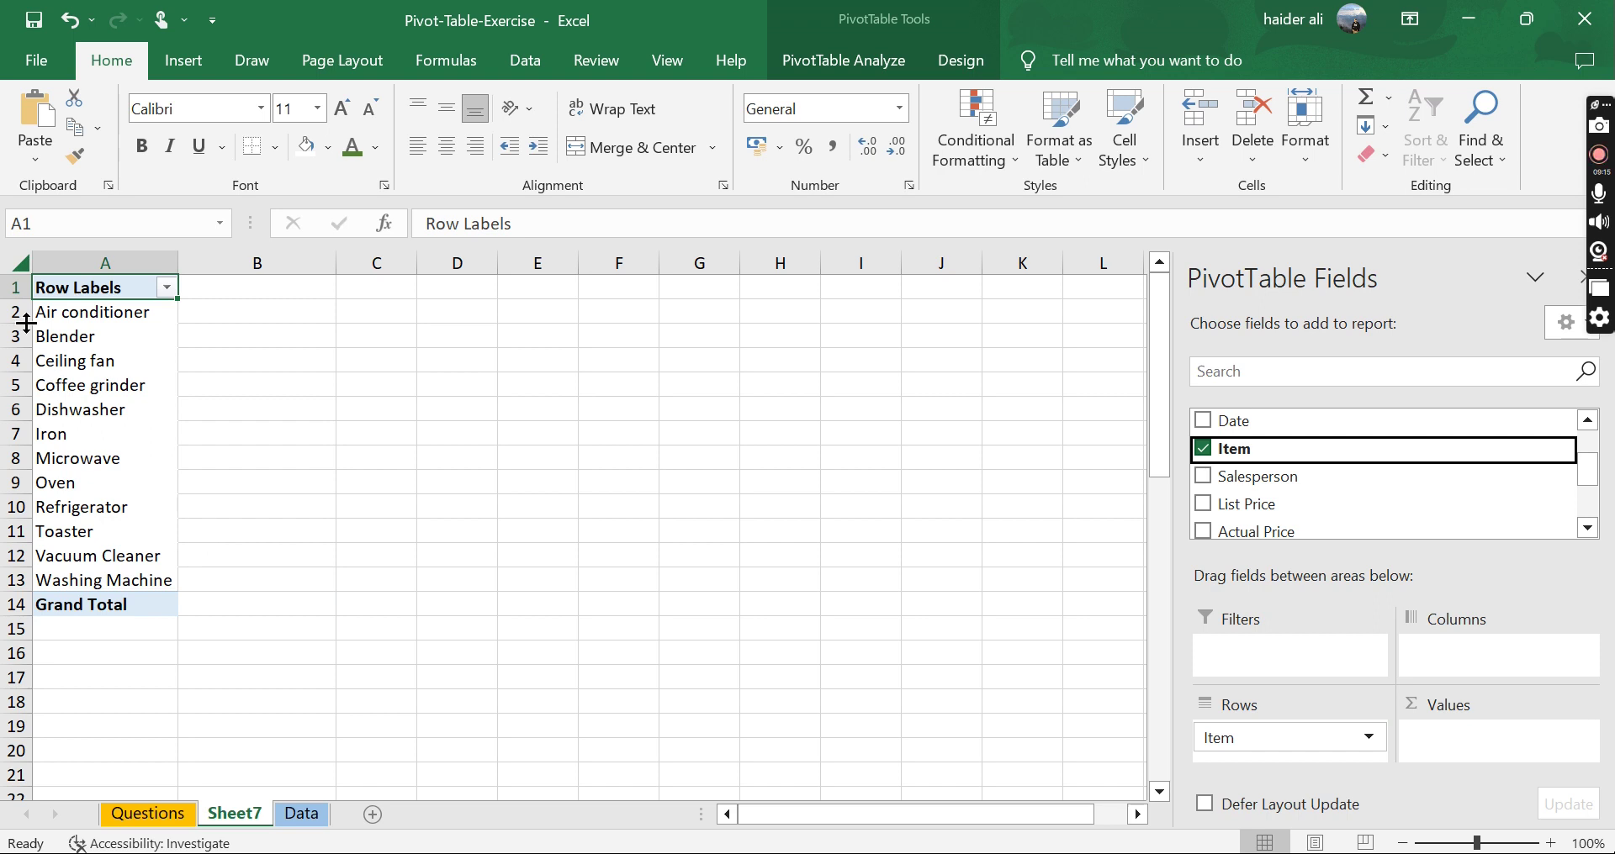
{"action": "left_click", "coordinate": [68, 312]}
{"action": "left_click", "coordinate": [81, 337]}
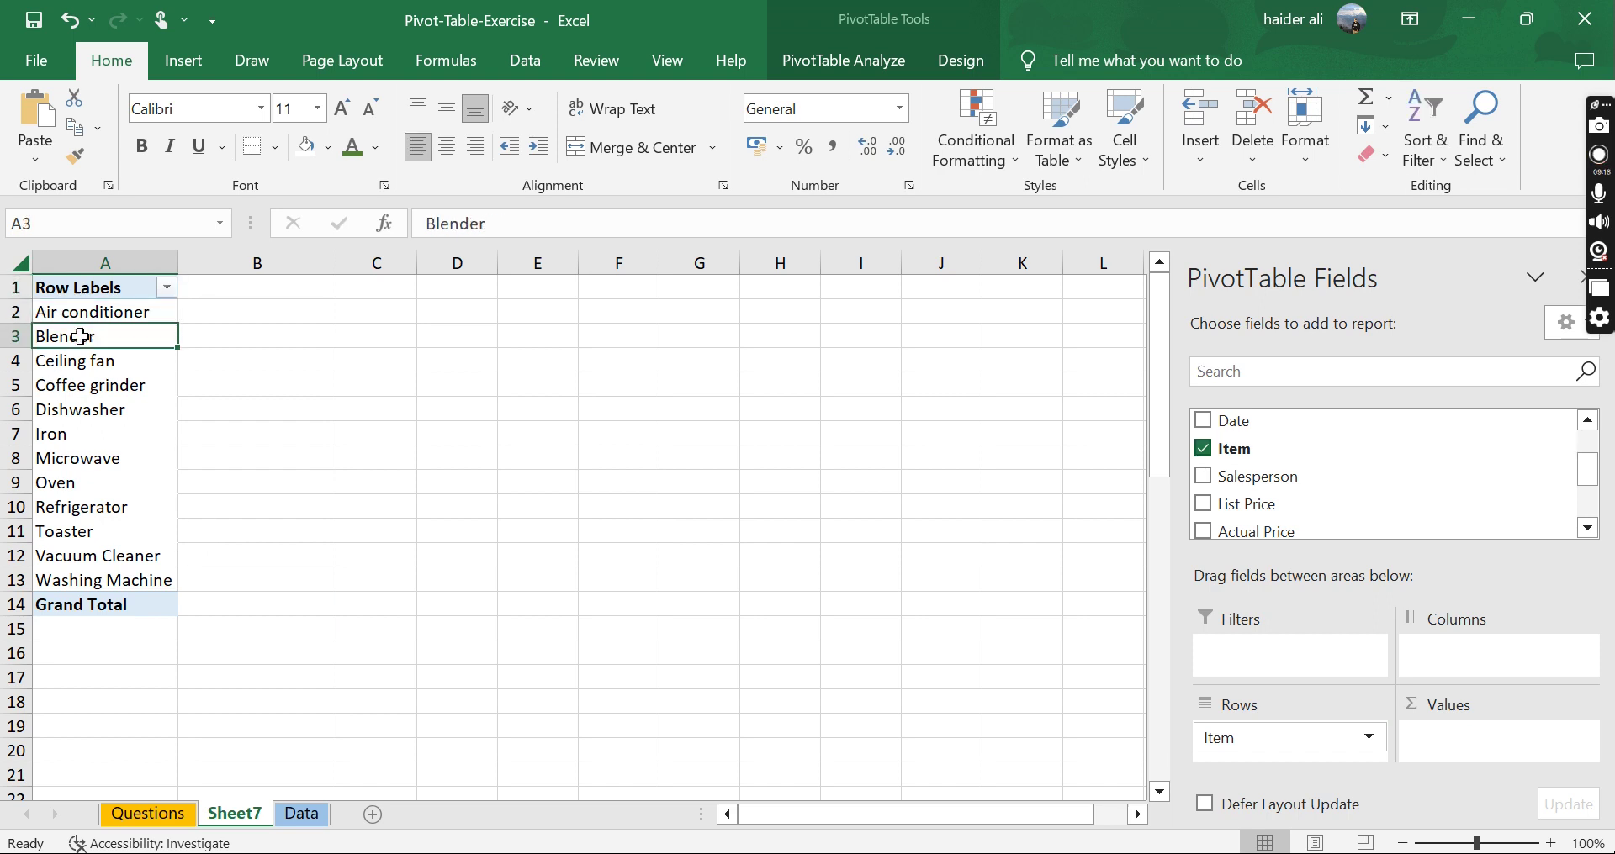
{"action": "left_click", "coordinate": [82, 363]}
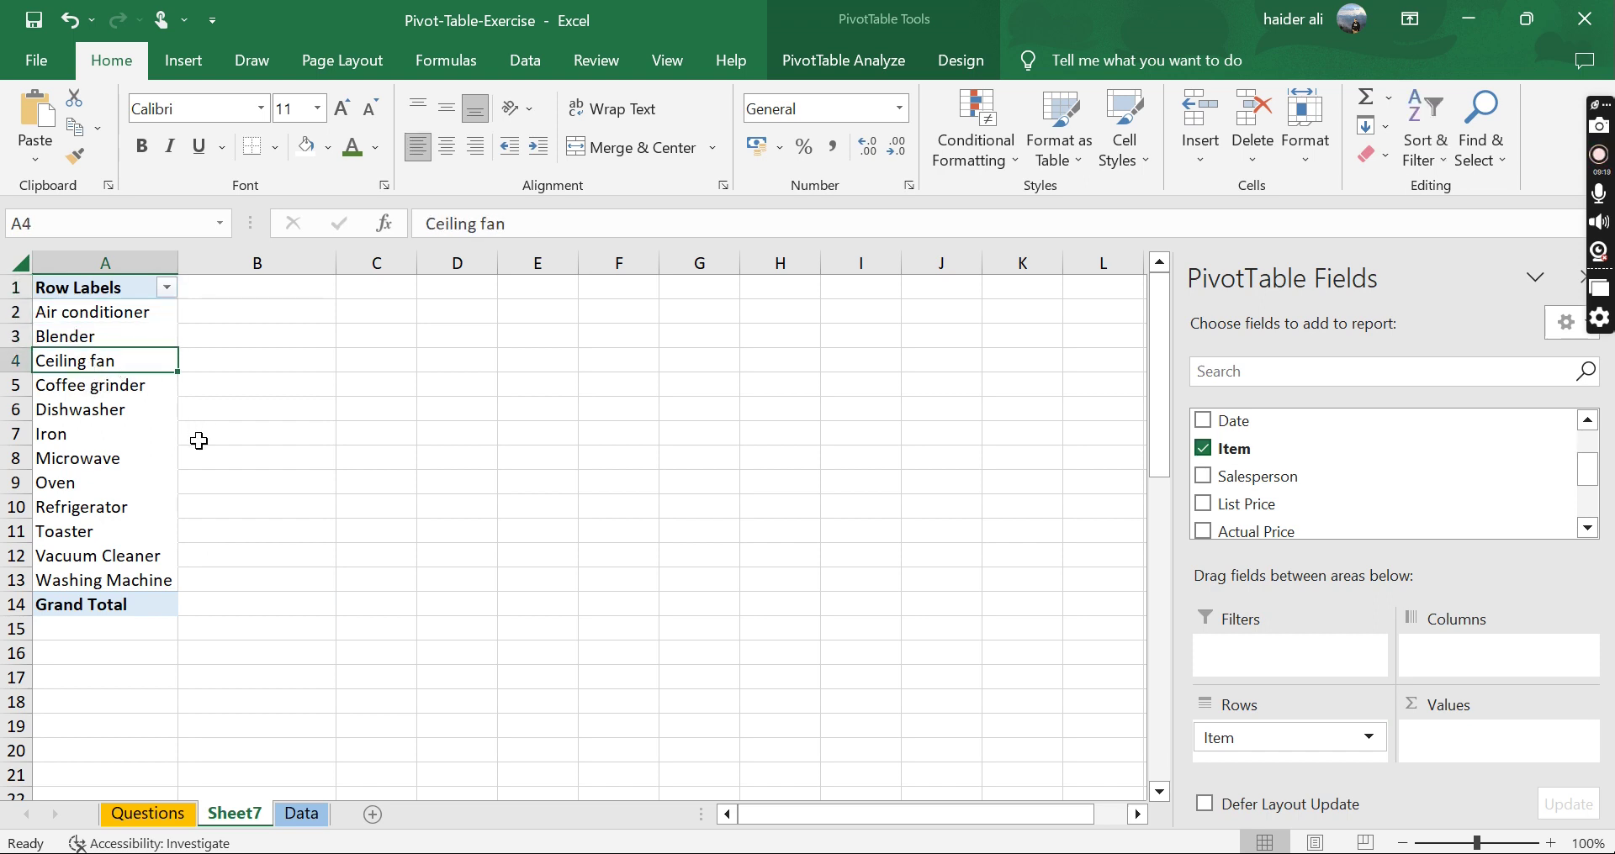
{"action": "left_click", "coordinate": [88, 318]}
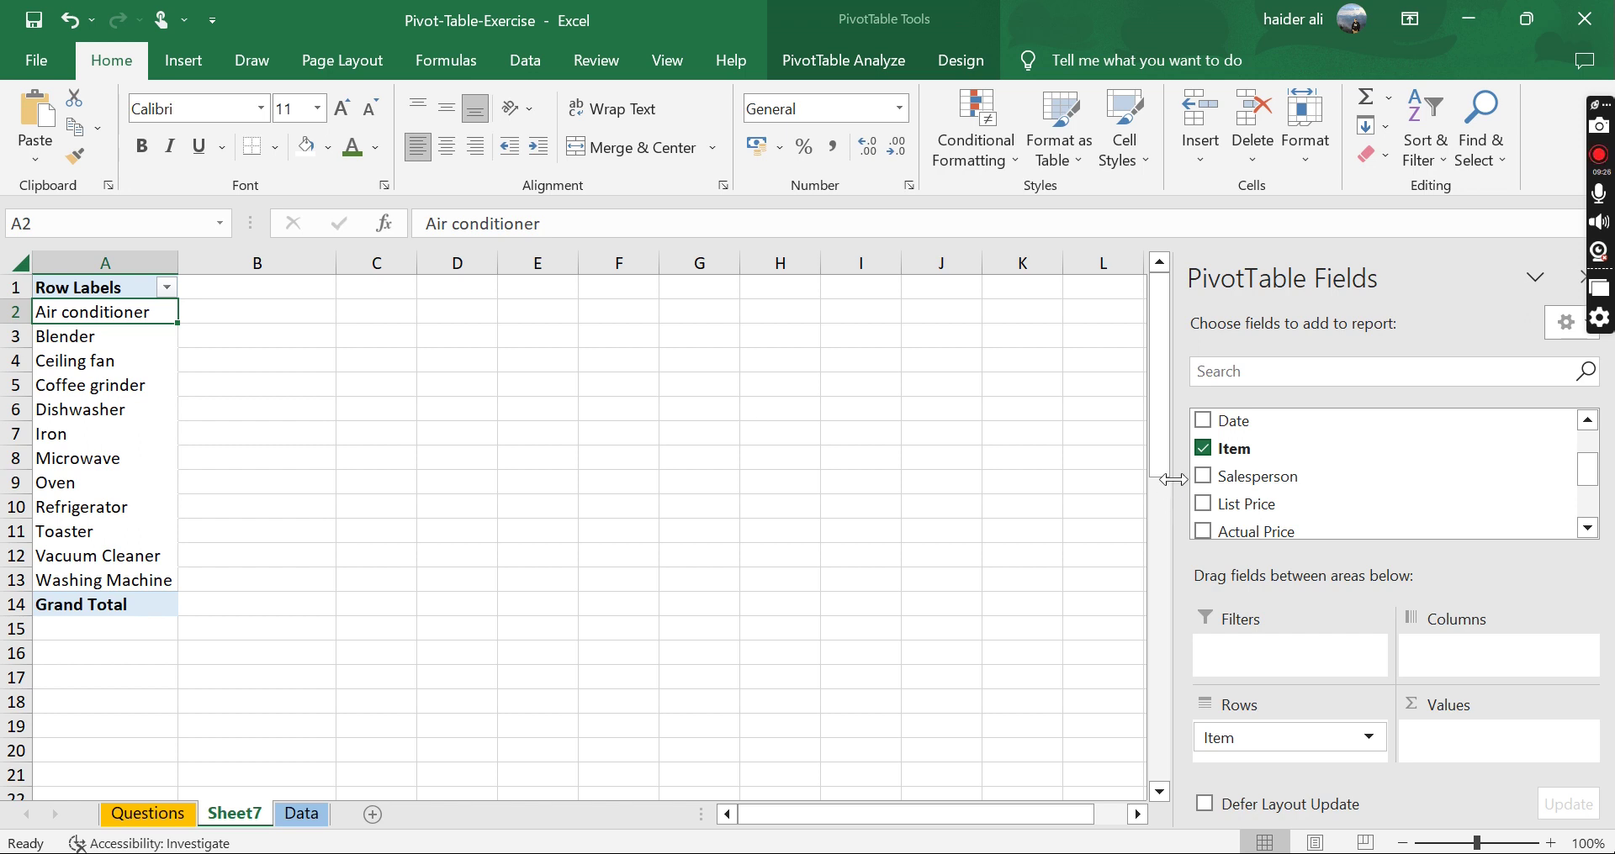
Step: Add the Item field to the PivotTable values as a count and check the air conditioner figure
{"action": "left_click_drag", "start_coordinate": [1229, 454], "coordinate": [1502, 762]}
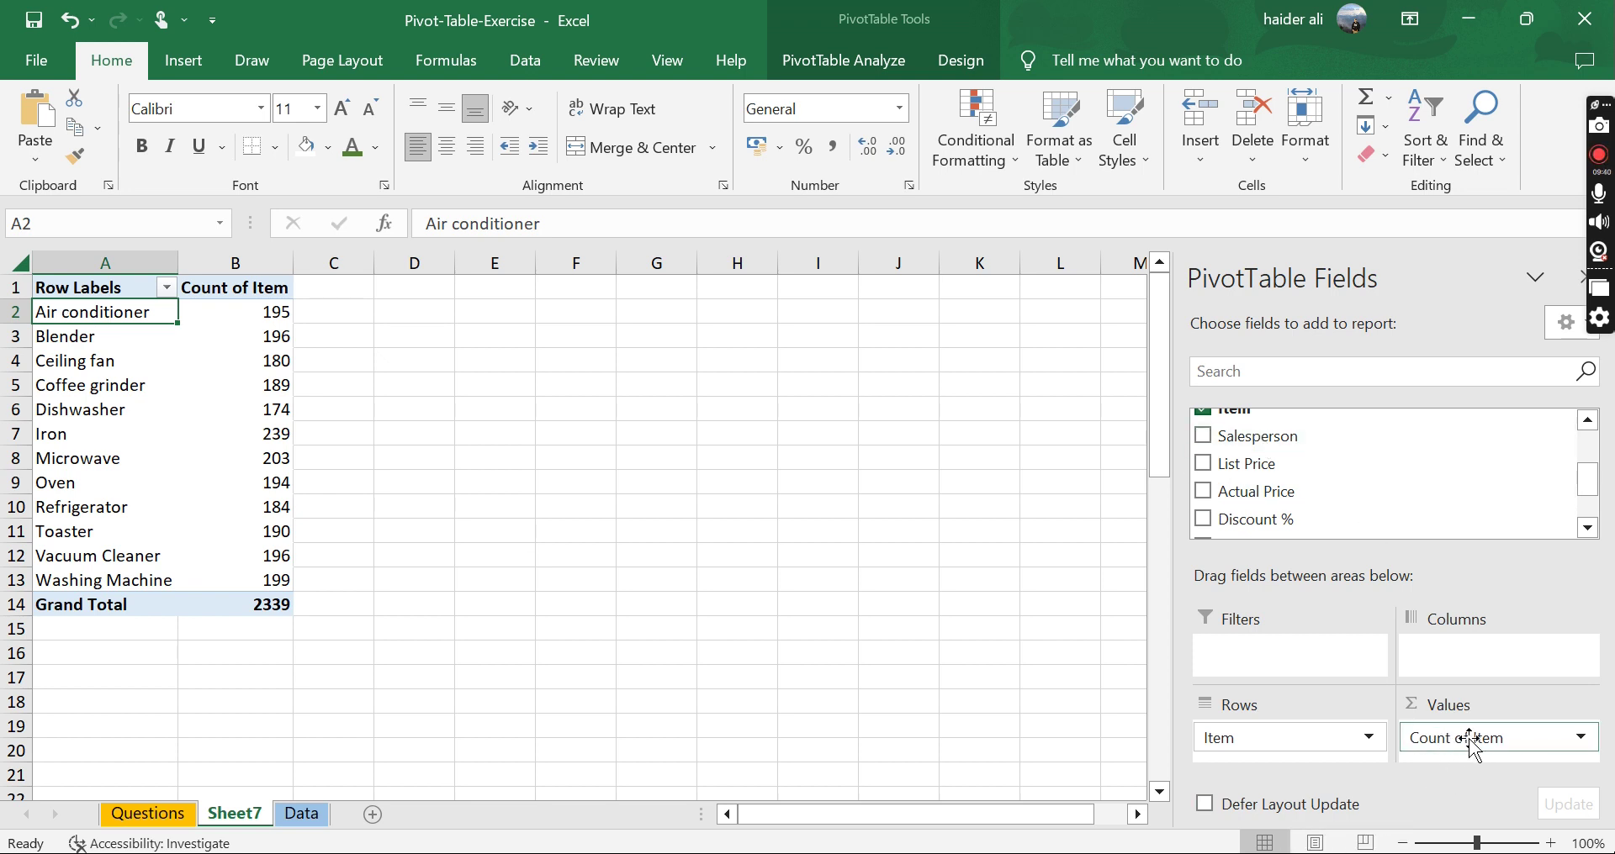
{"action": "left_click", "coordinate": [260, 312]}
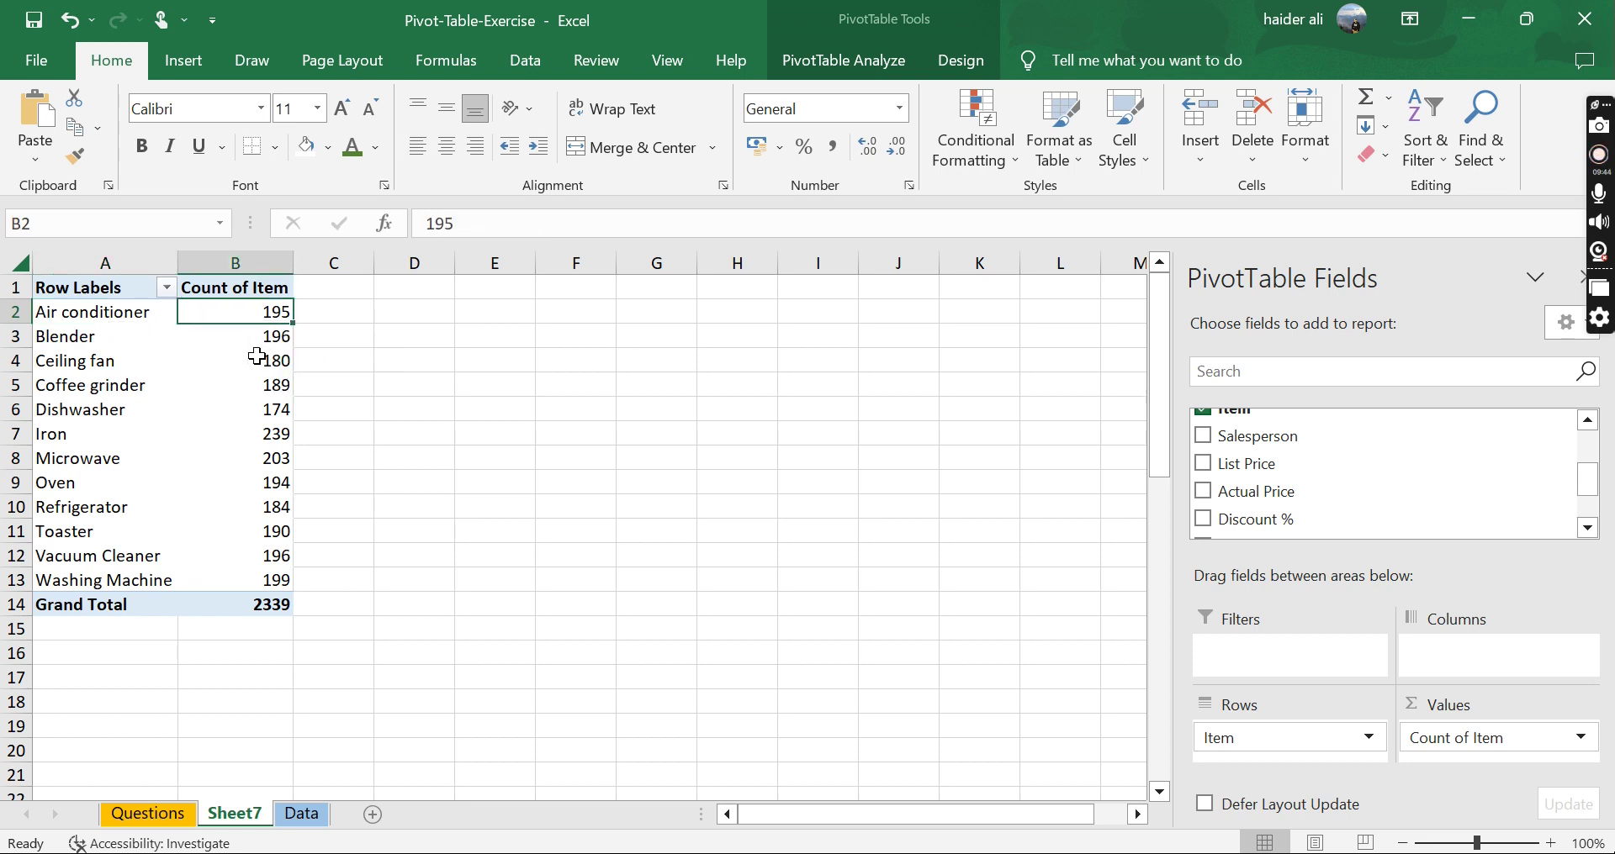
Step: Check the overall count of the Item column on the Data sheet, and review the air conditioner row on Sheet7
{"action": "left_click", "coordinate": [301, 813]}
{"action": "left_click", "coordinate": [509, 282]}
{"action": "key", "text": "ctrl+shift+Down"}
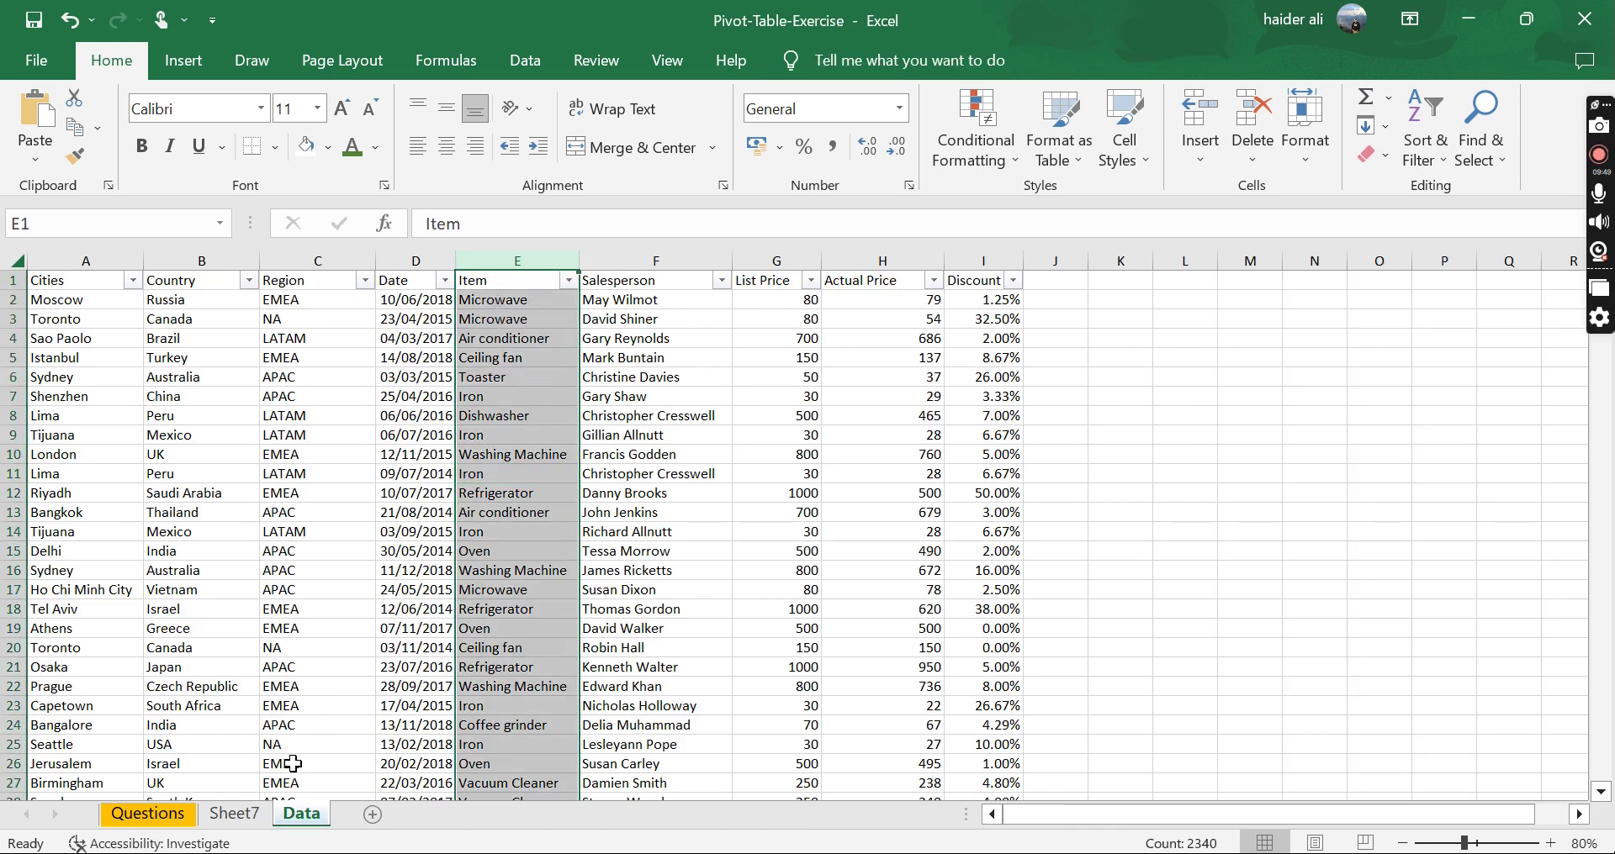
{"action": "left_click", "coordinate": [235, 813]}
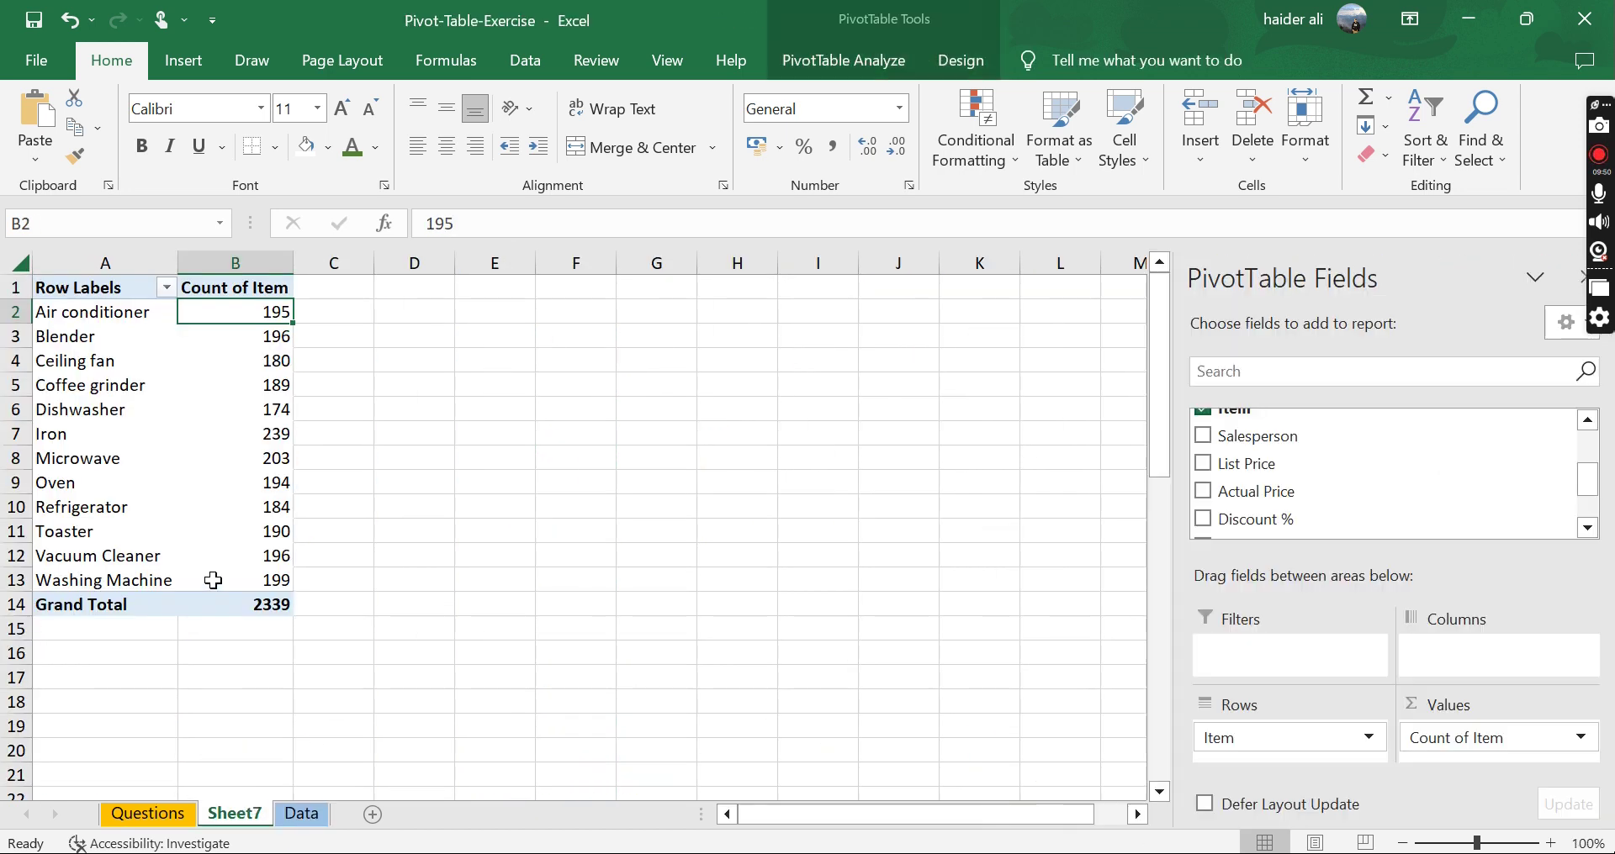
{"action": "left_click", "coordinate": [71, 313]}
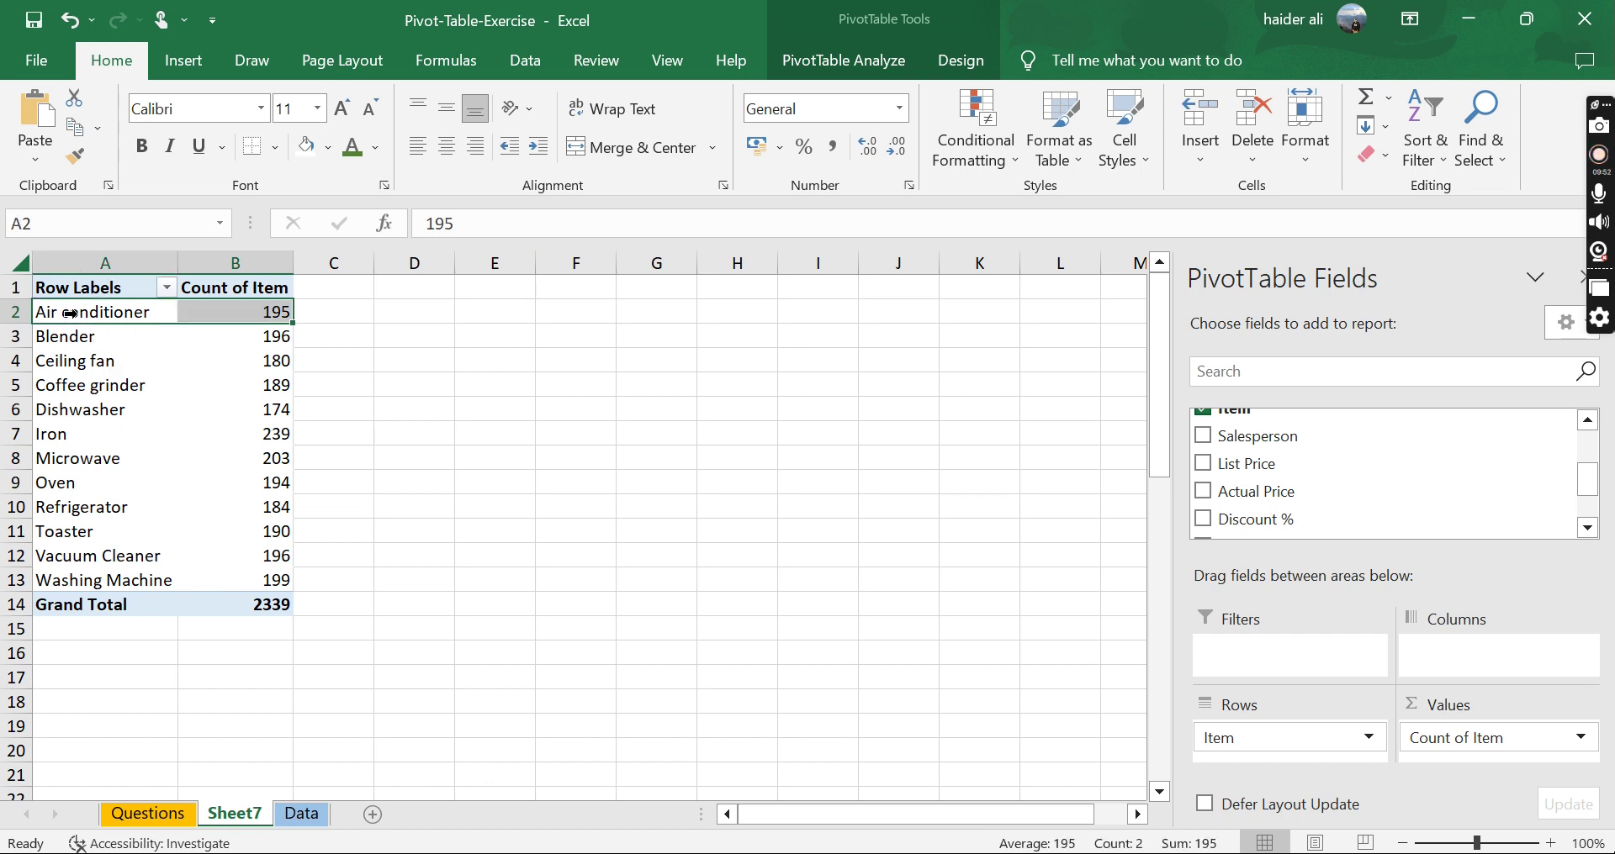
{"action": "left_click", "coordinate": [218, 314]}
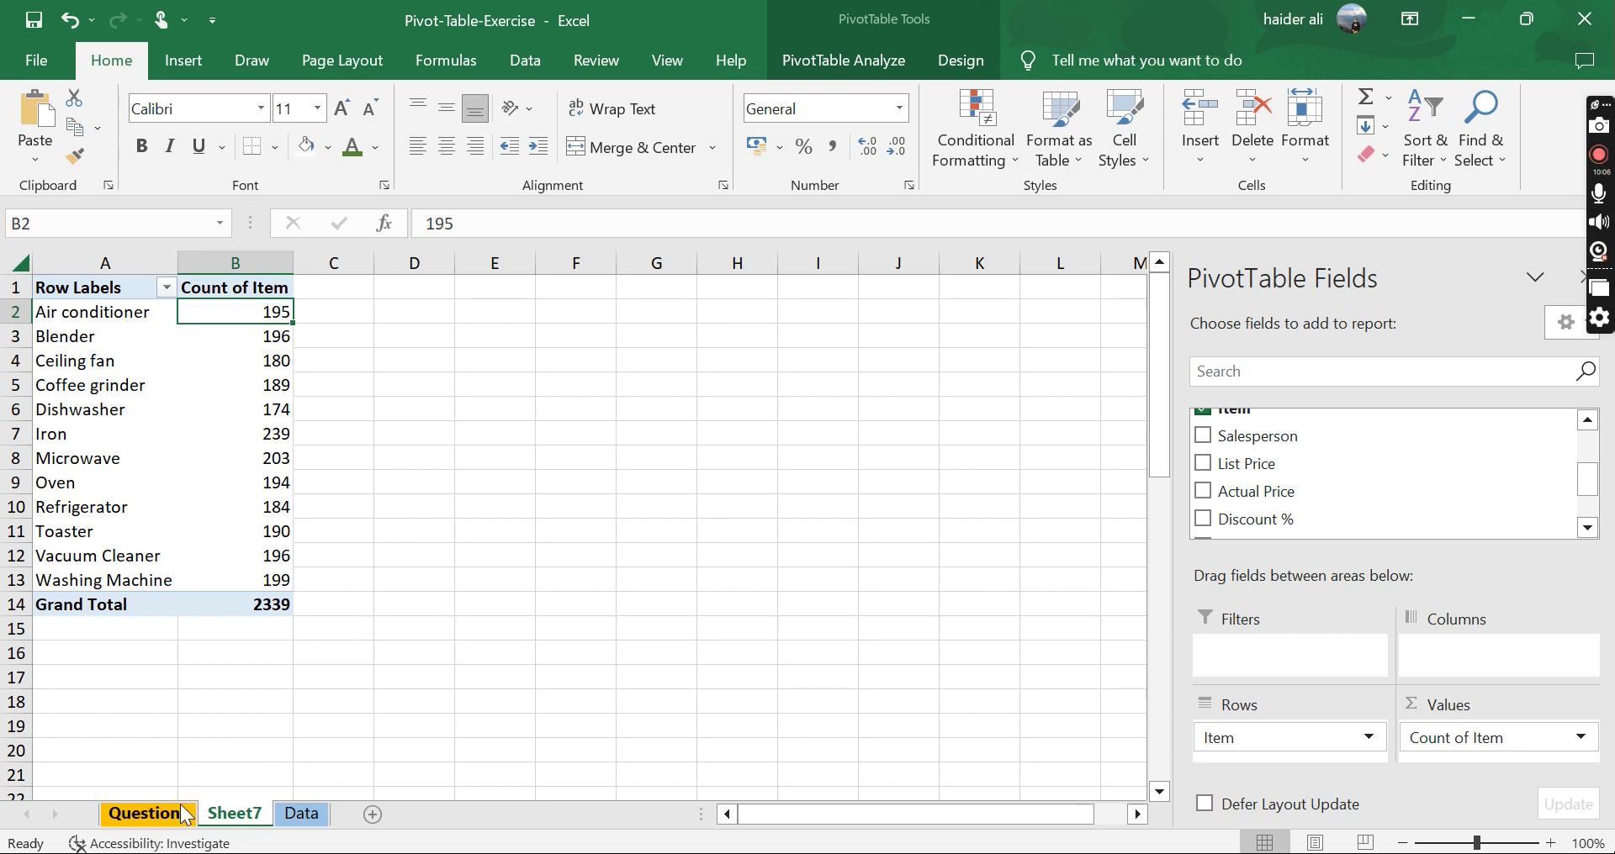
Step: Remove the Item row field and the Count of Item value field from the PivotTable
{"action": "left_click", "coordinate": [1374, 744]}
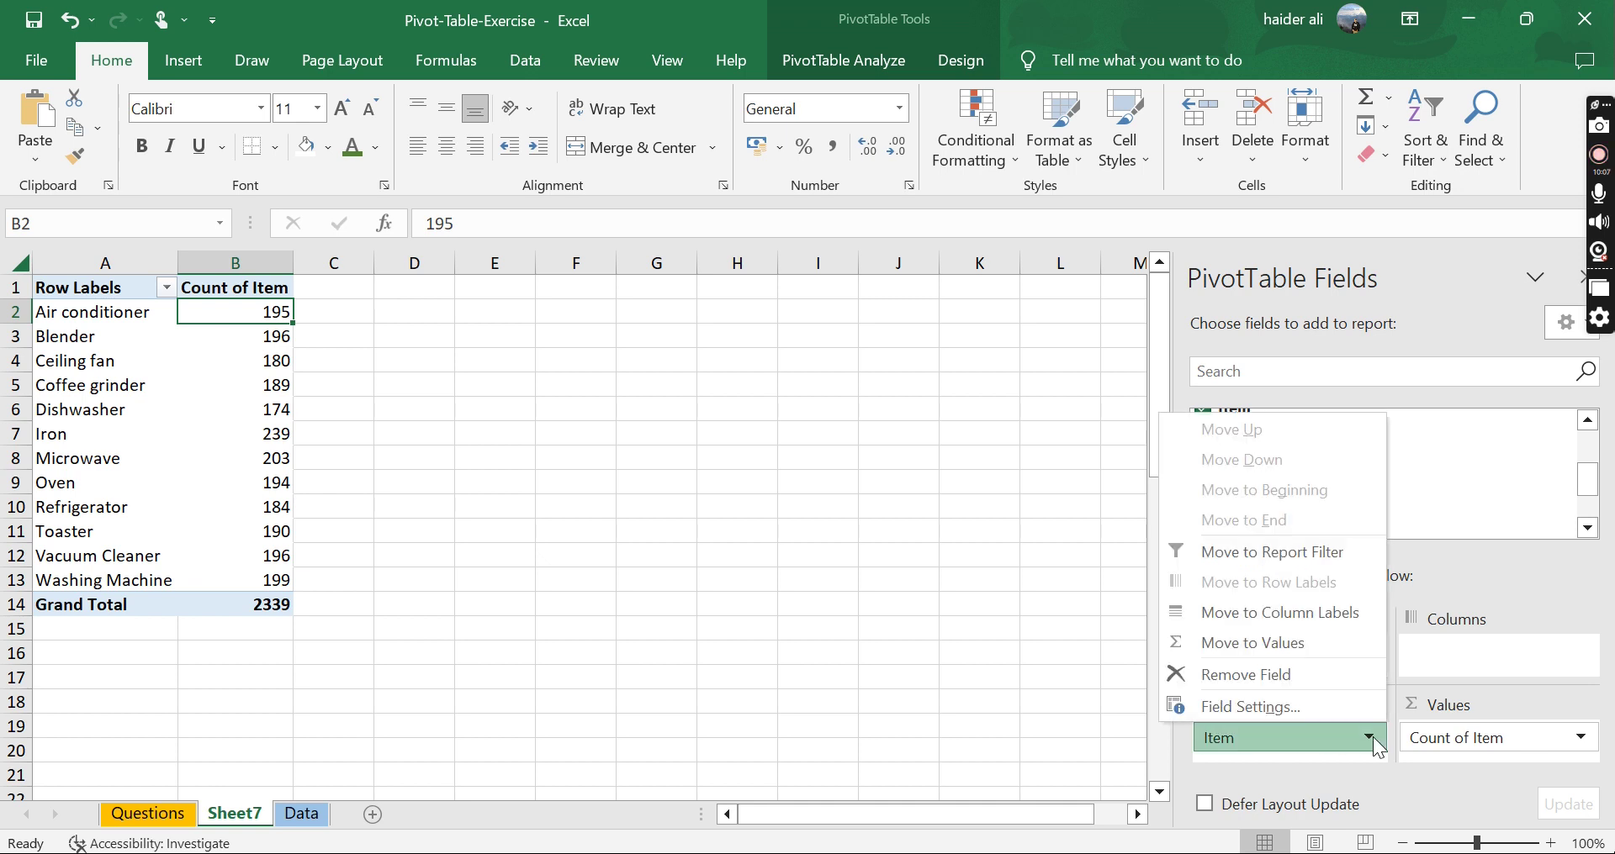
{"action": "left_click", "coordinate": [1258, 674]}
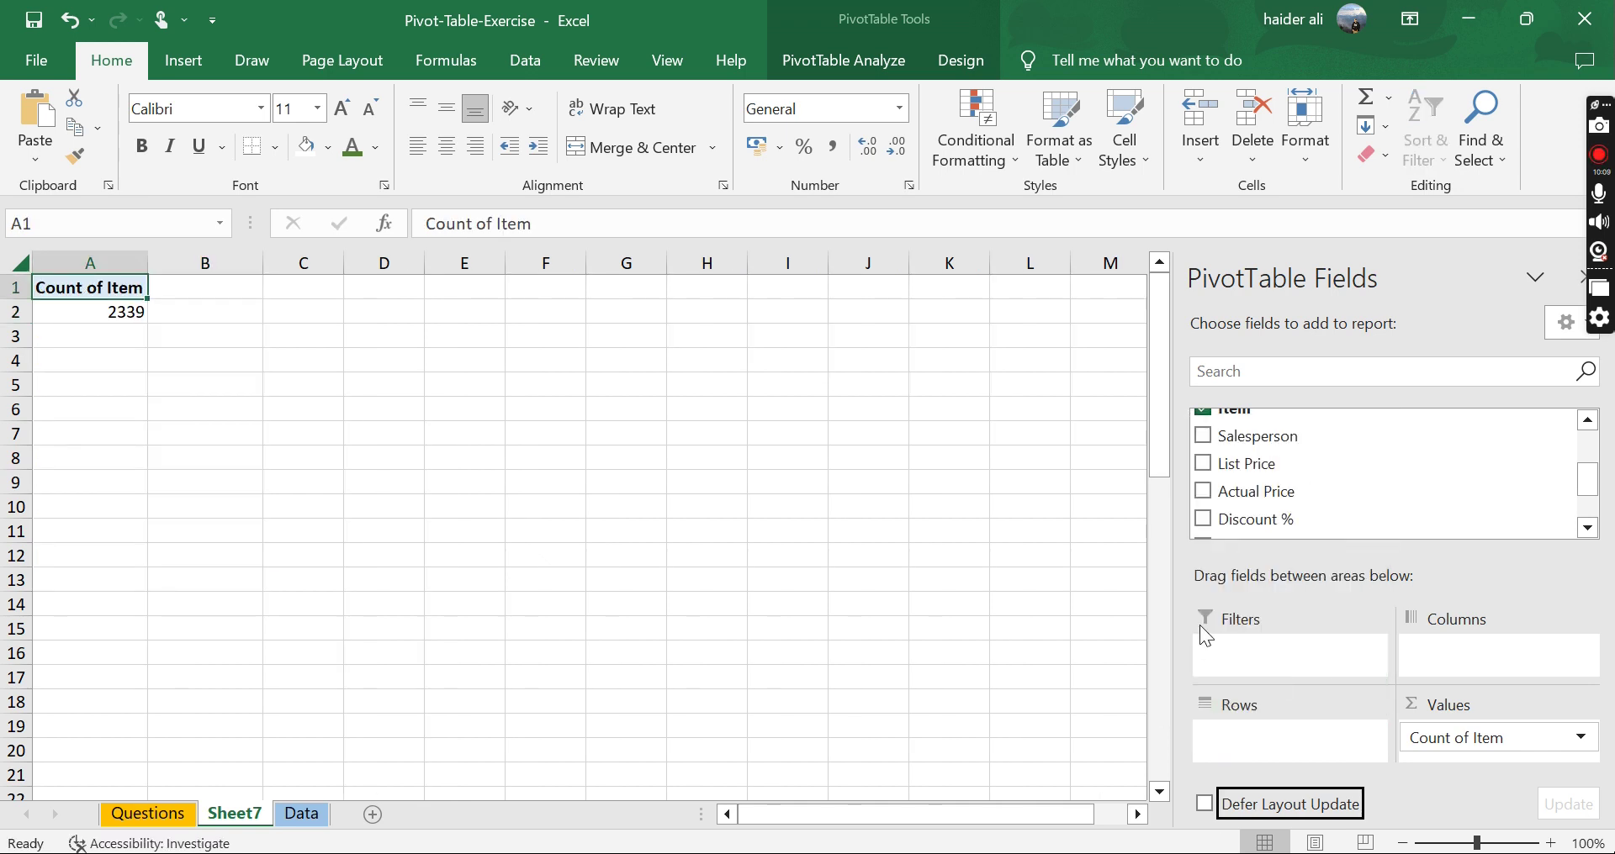
{"action": "left_click", "coordinate": [1580, 740]}
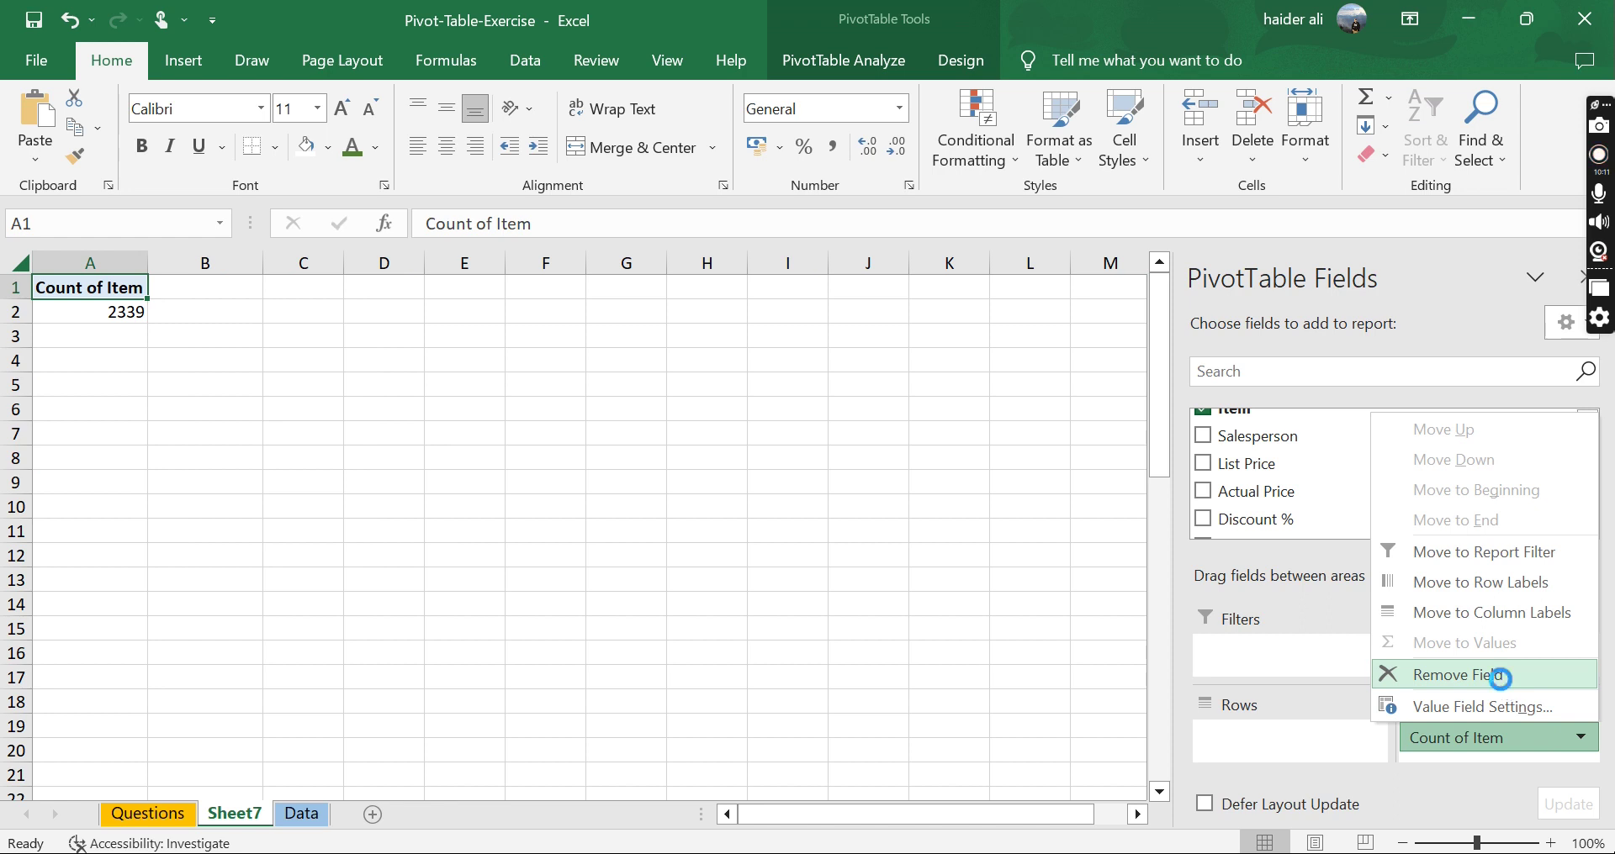
{"action": "left_click", "coordinate": [1492, 672]}
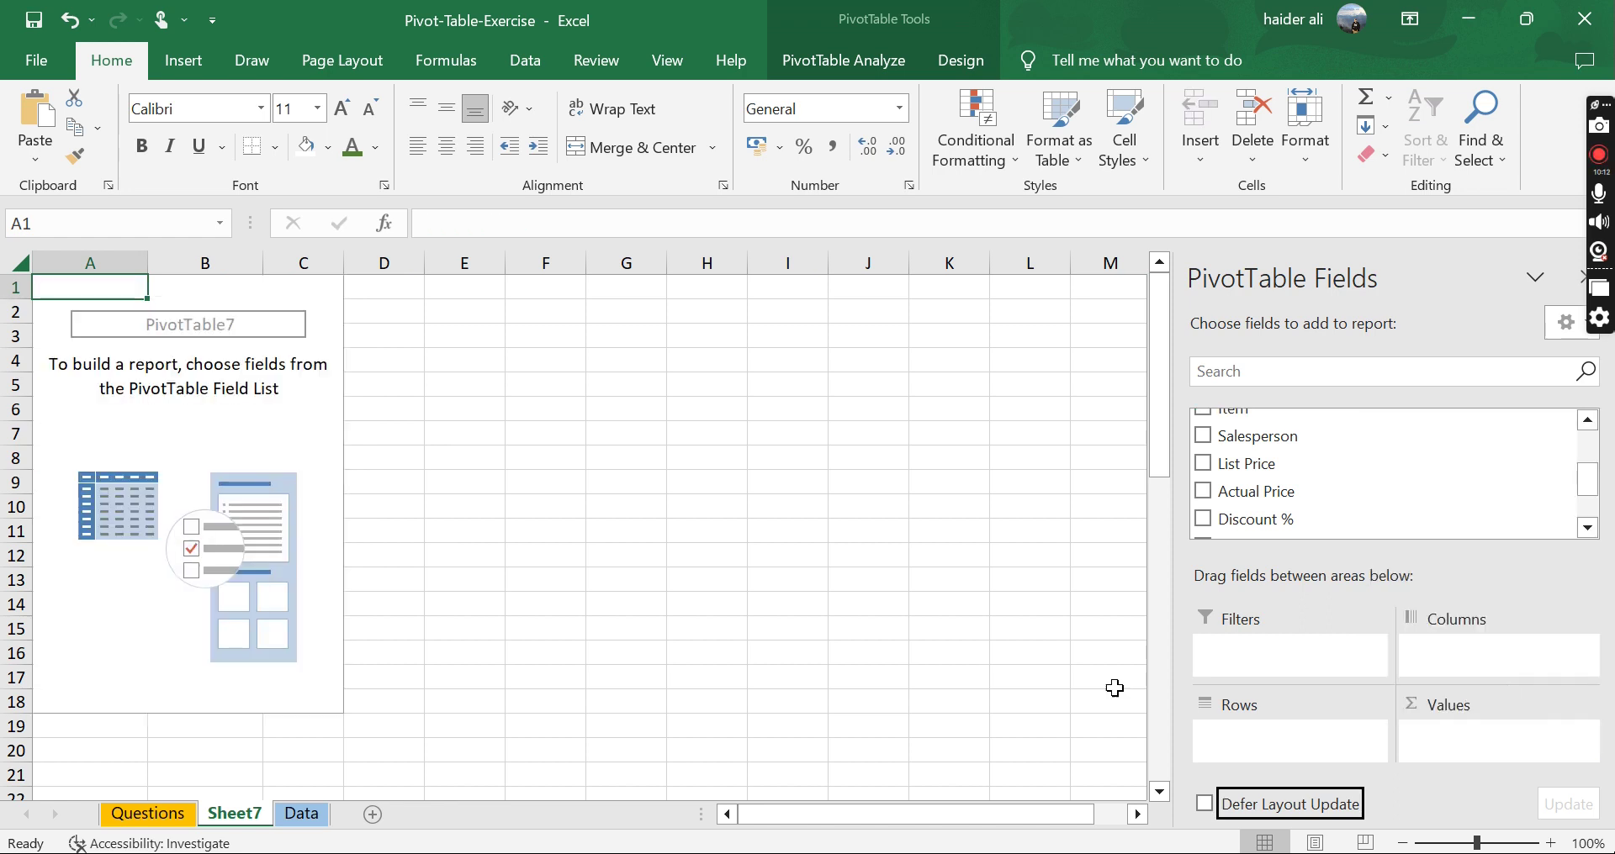
Step: Read question 3 about items sold by region and add the Item field to the PivotTable rows on Sheet7
{"action": "left_click", "coordinate": [173, 818]}
{"action": "left_click", "coordinate": [124, 608]}
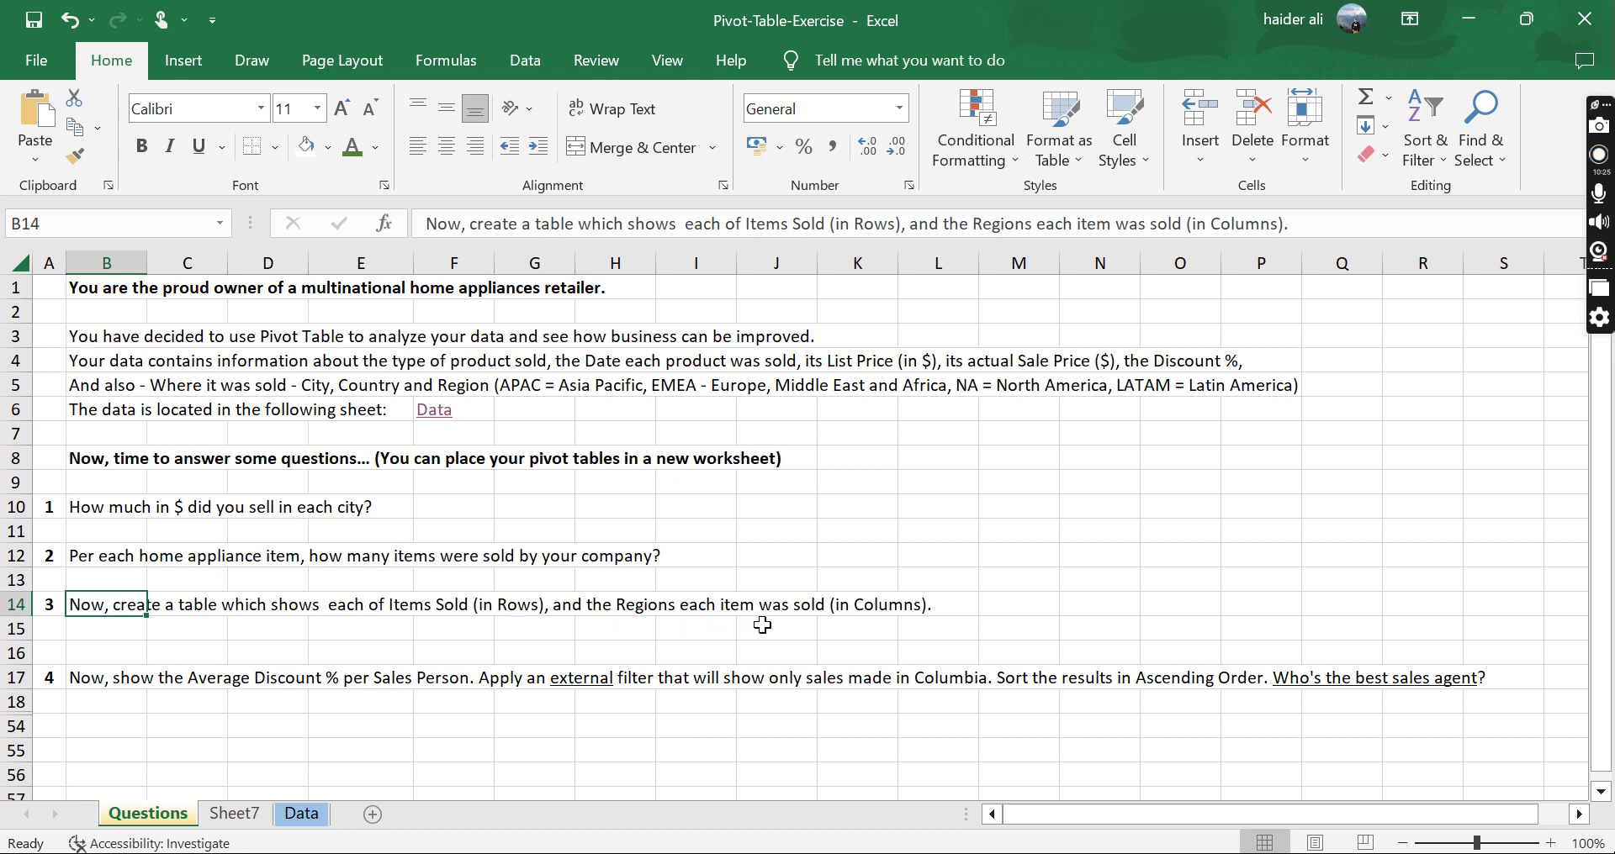
{"action": "left_click", "coordinate": [235, 813]}
{"action": "scroll", "coordinate": [1276, 515], "scroll_direction": "down", "scroll_amount": 2}
{"action": "scroll", "coordinate": [1274, 509], "scroll_direction": "up", "scroll_amount": 5}
{"action": "left_click_drag", "start_coordinate": [1242, 468], "coordinate": [1303, 744]}
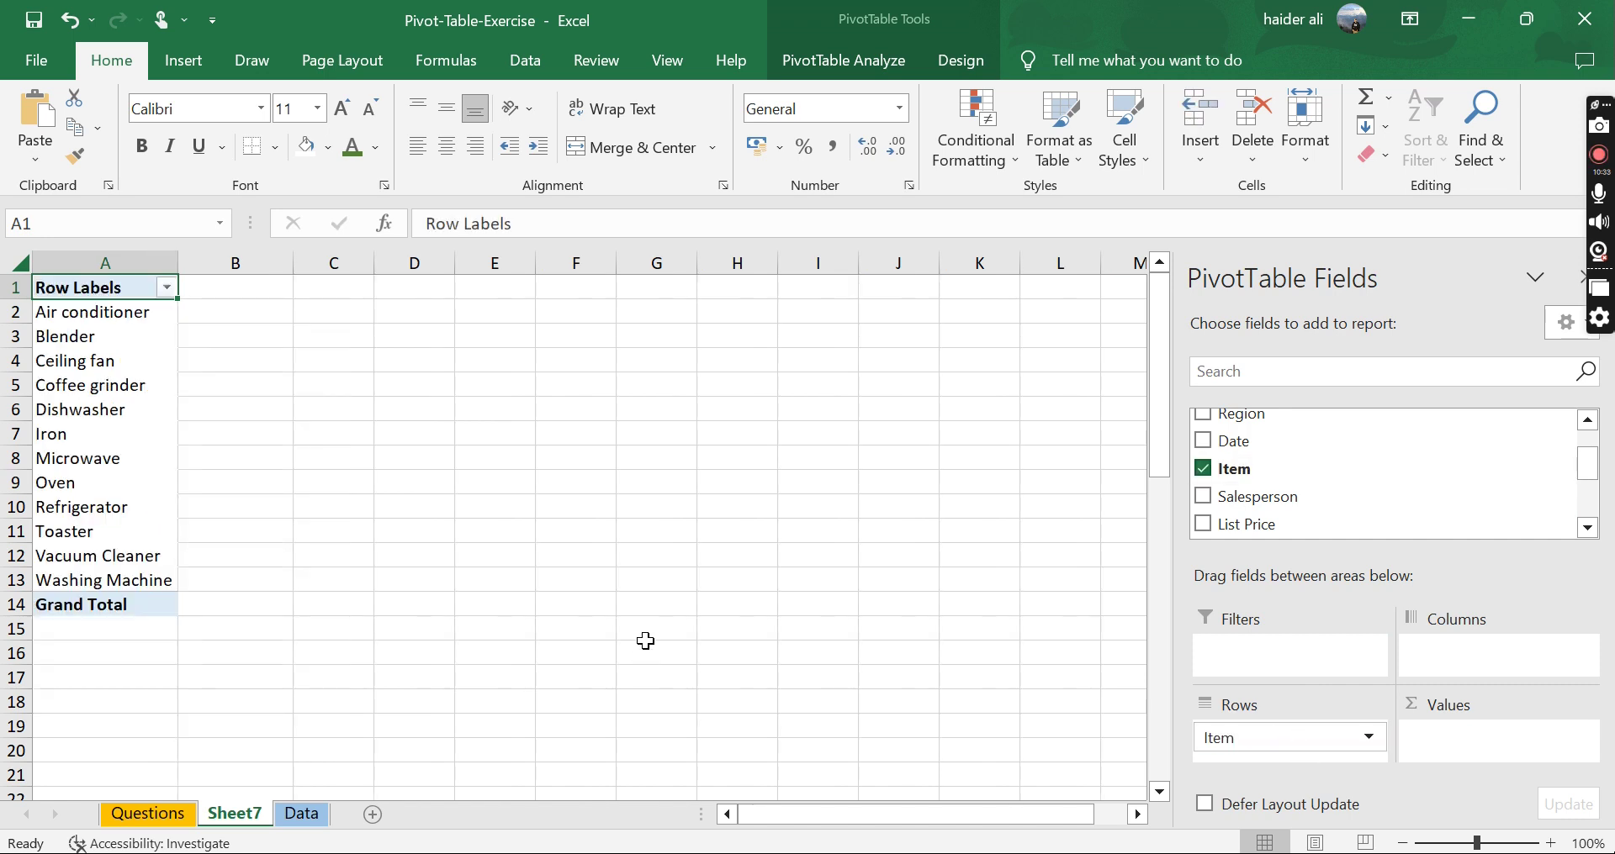
{"action": "left_click", "coordinate": [88, 323]}
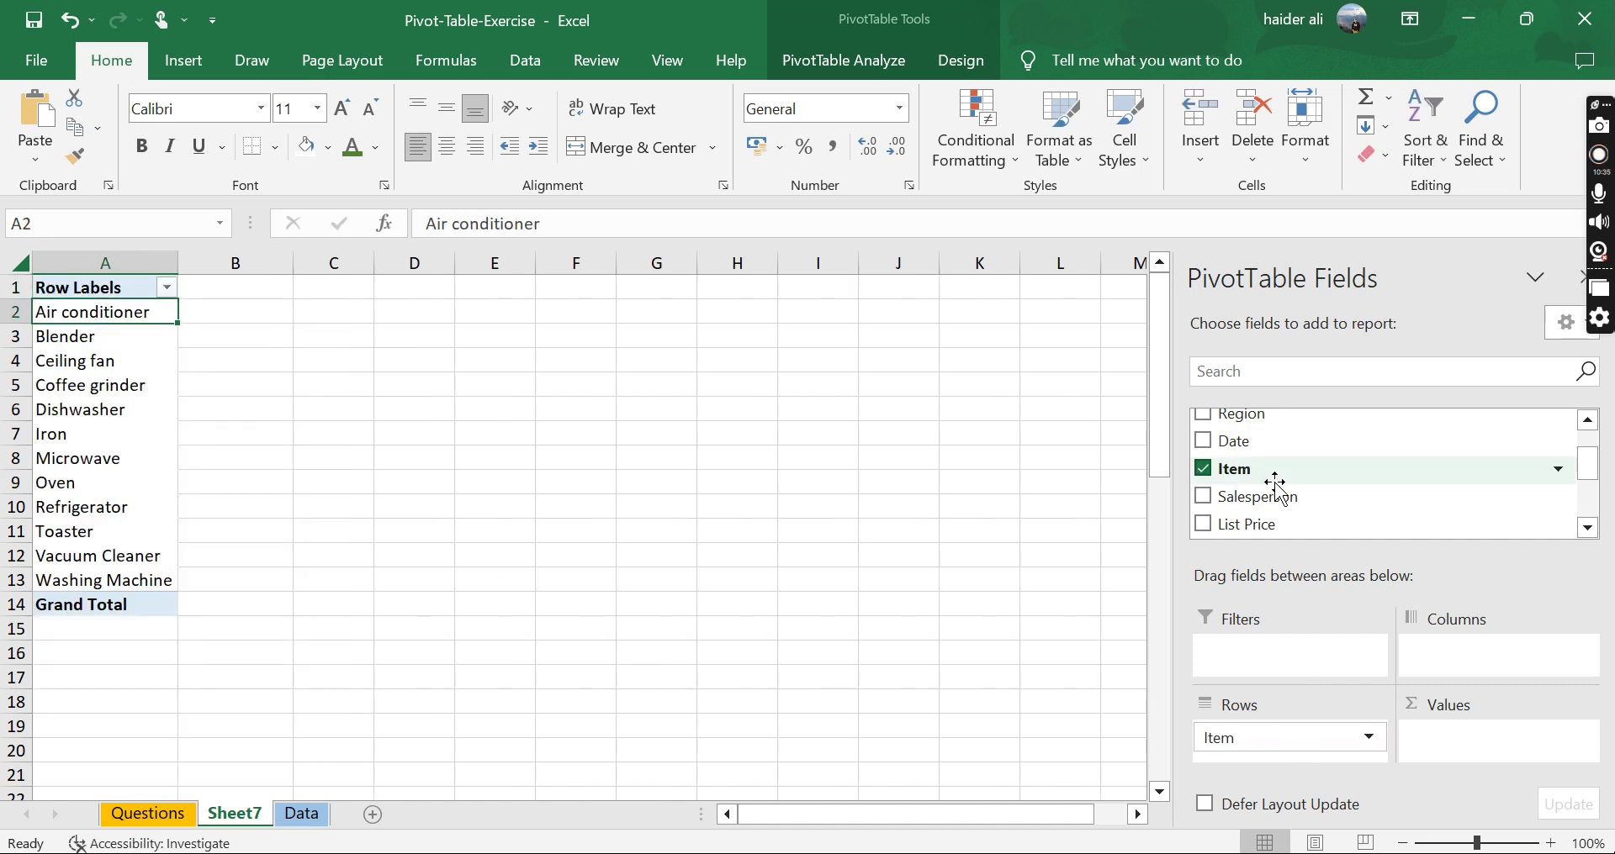
Step: Add Item to the PivotTable values as a count and review the air conditioner and blender figures
{"action": "left_click_drag", "start_coordinate": [1226, 468], "coordinate": [1505, 740]}
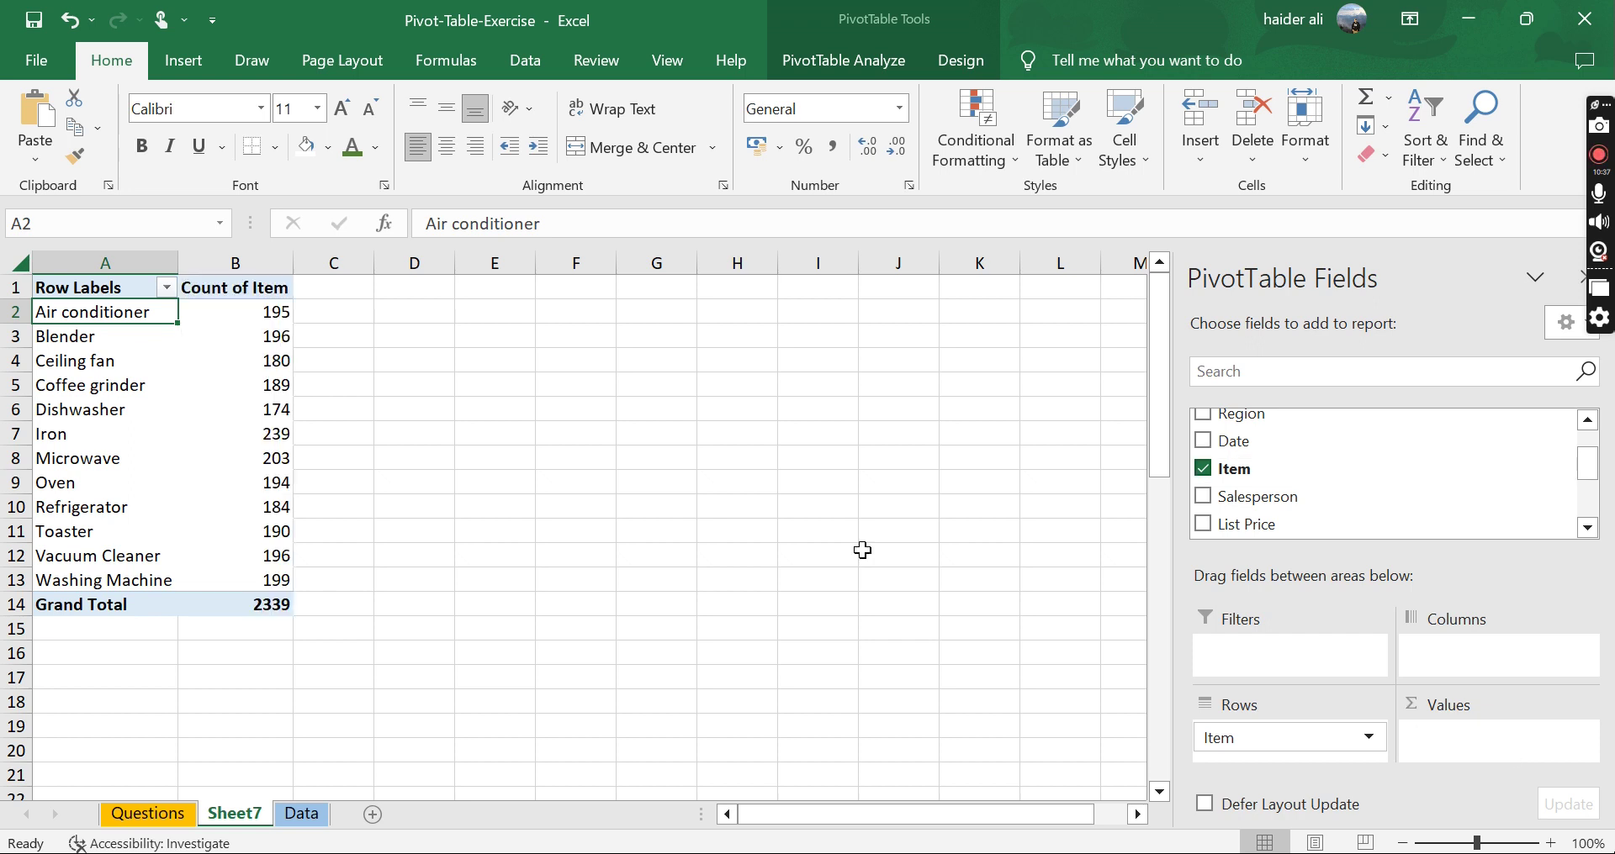
{"action": "left_click", "coordinate": [244, 313]}
{"action": "left_click", "coordinate": [287, 344]}
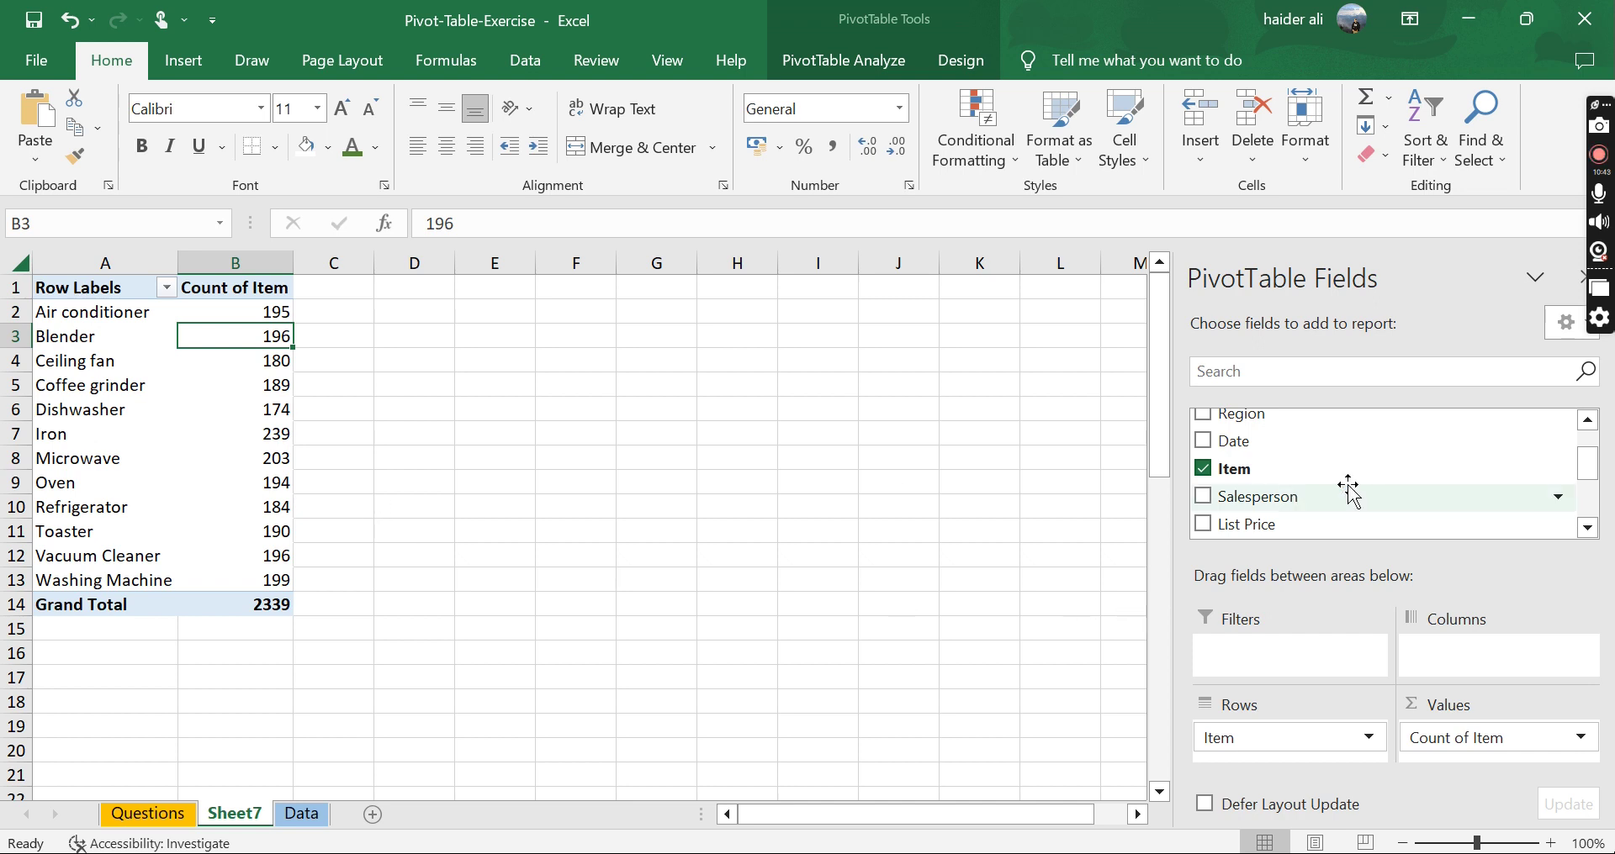
Step: Add the Region field to the PivotTable columns and review the air conditioner row's grand total
{"action": "scroll", "coordinate": [1346, 486], "scroll_direction": "up", "scroll_amount": 2}
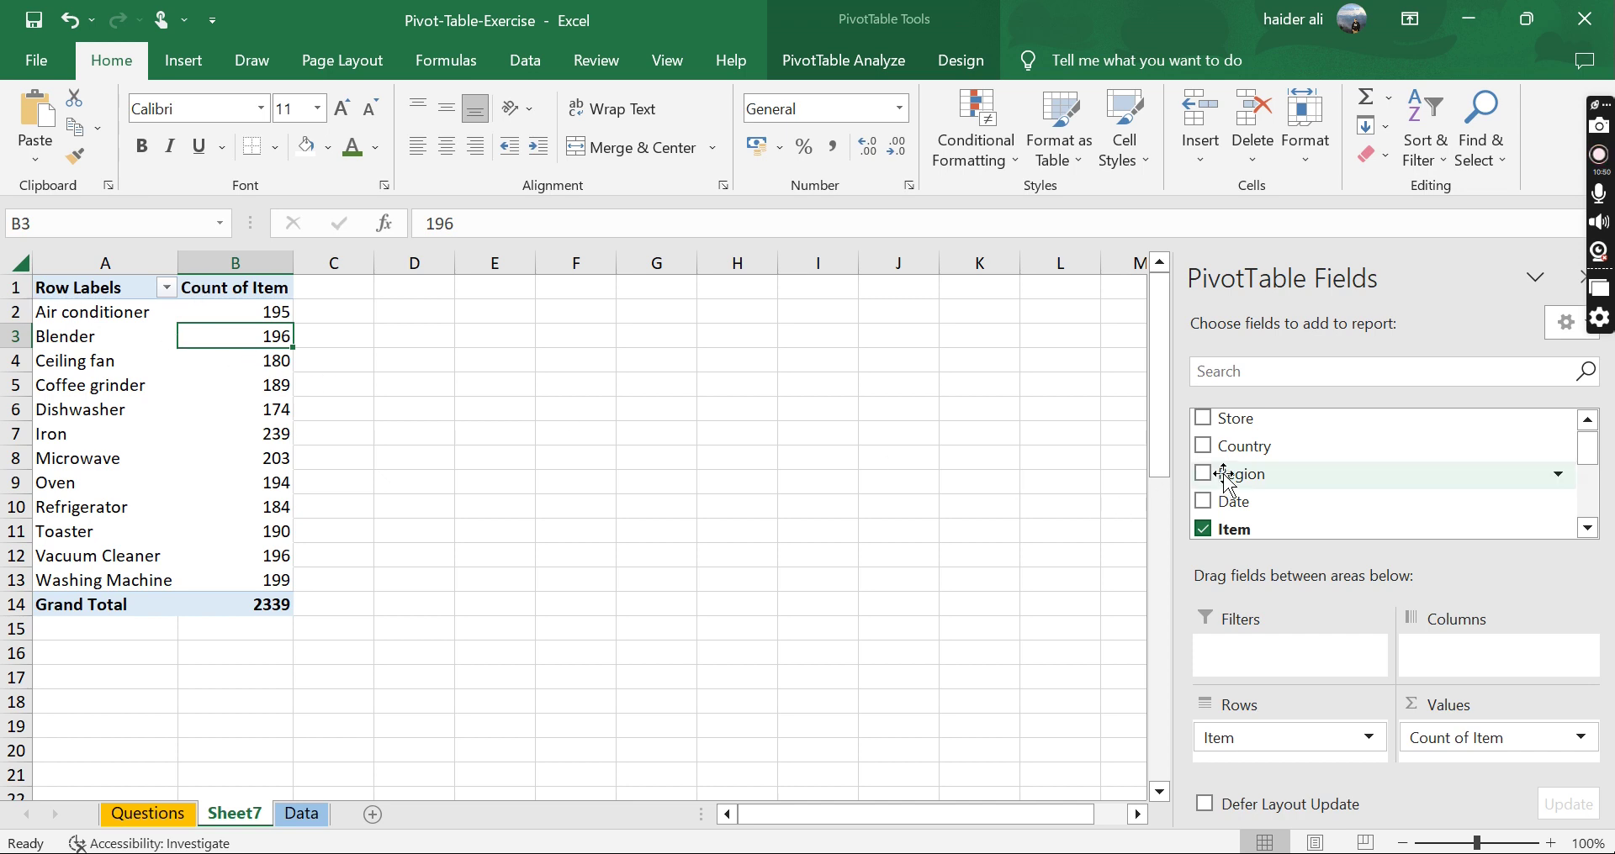
{"action": "left_click_drag", "start_coordinate": [1228, 479], "coordinate": [1465, 661]}
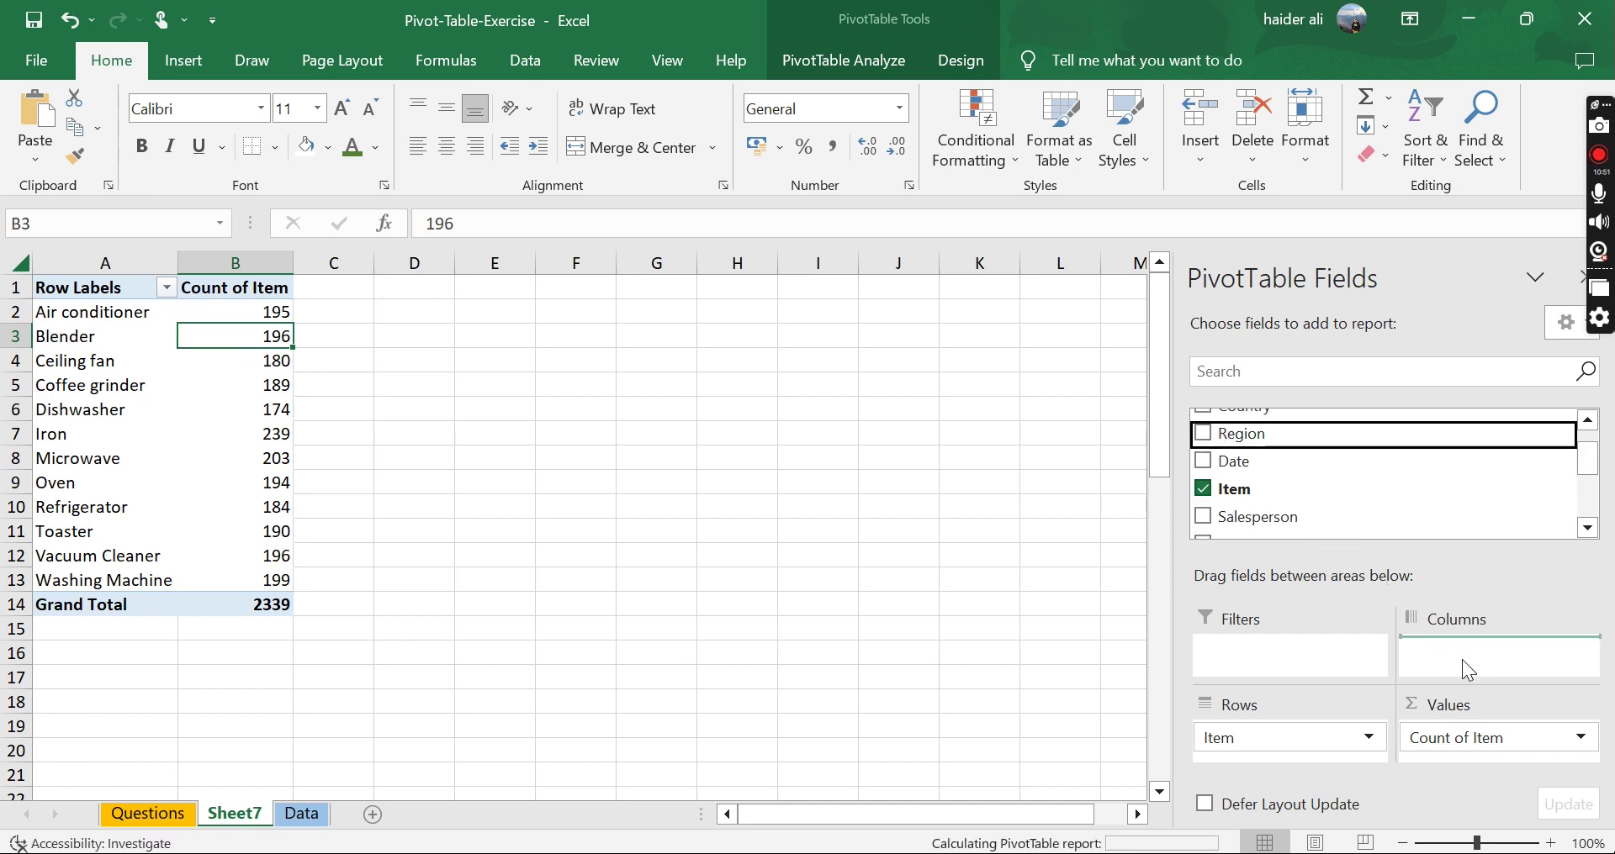
{"action": "left_click", "coordinate": [217, 389]}
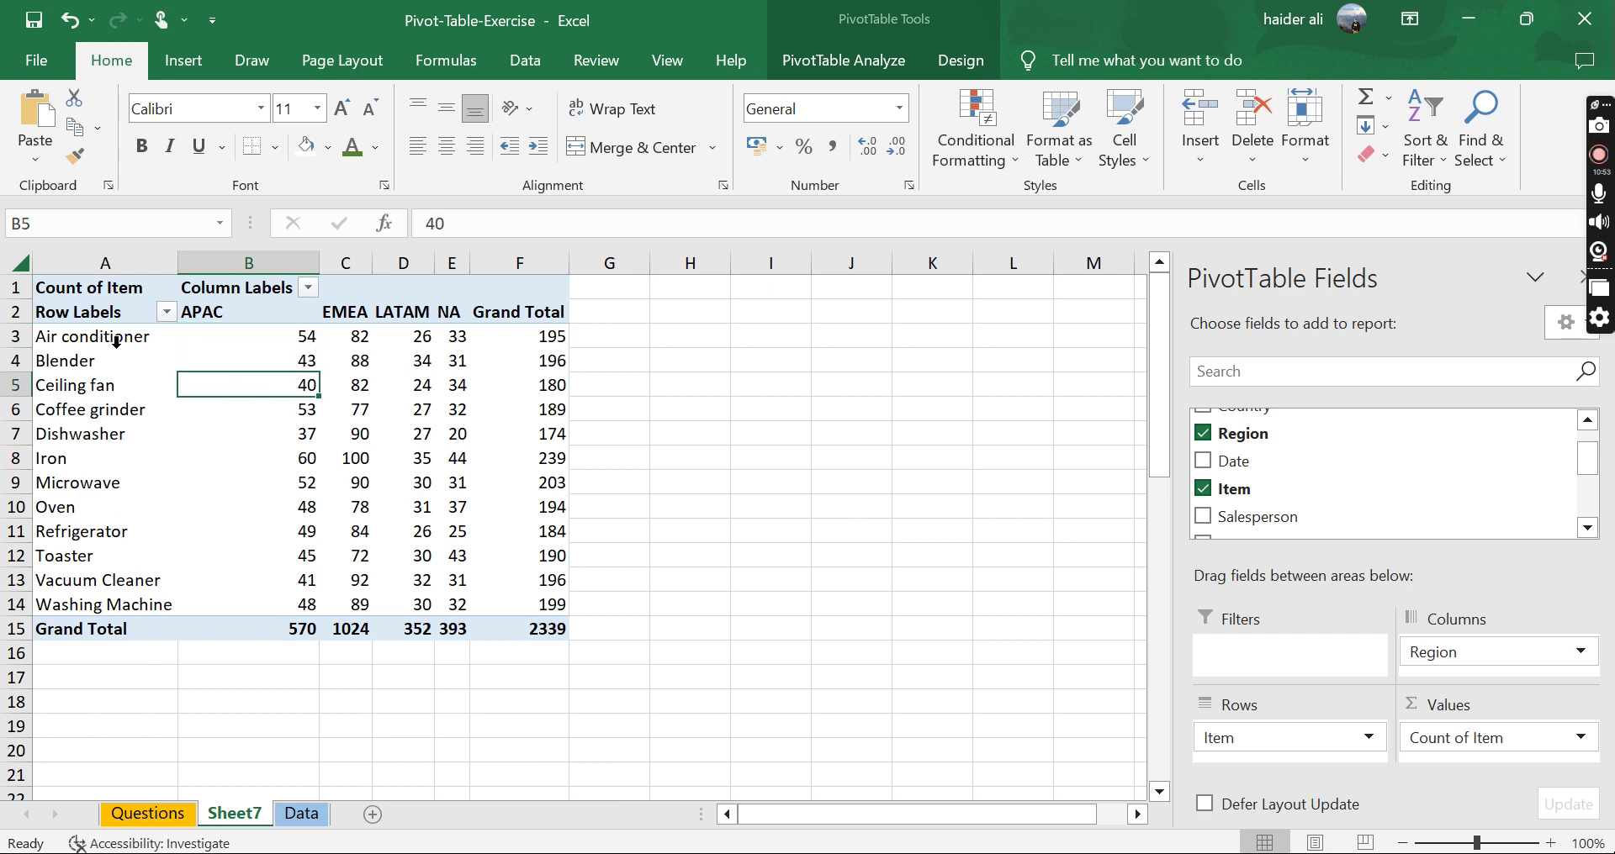
{"action": "left_click", "coordinate": [101, 335]}
{"action": "left_click", "coordinate": [547, 336]}
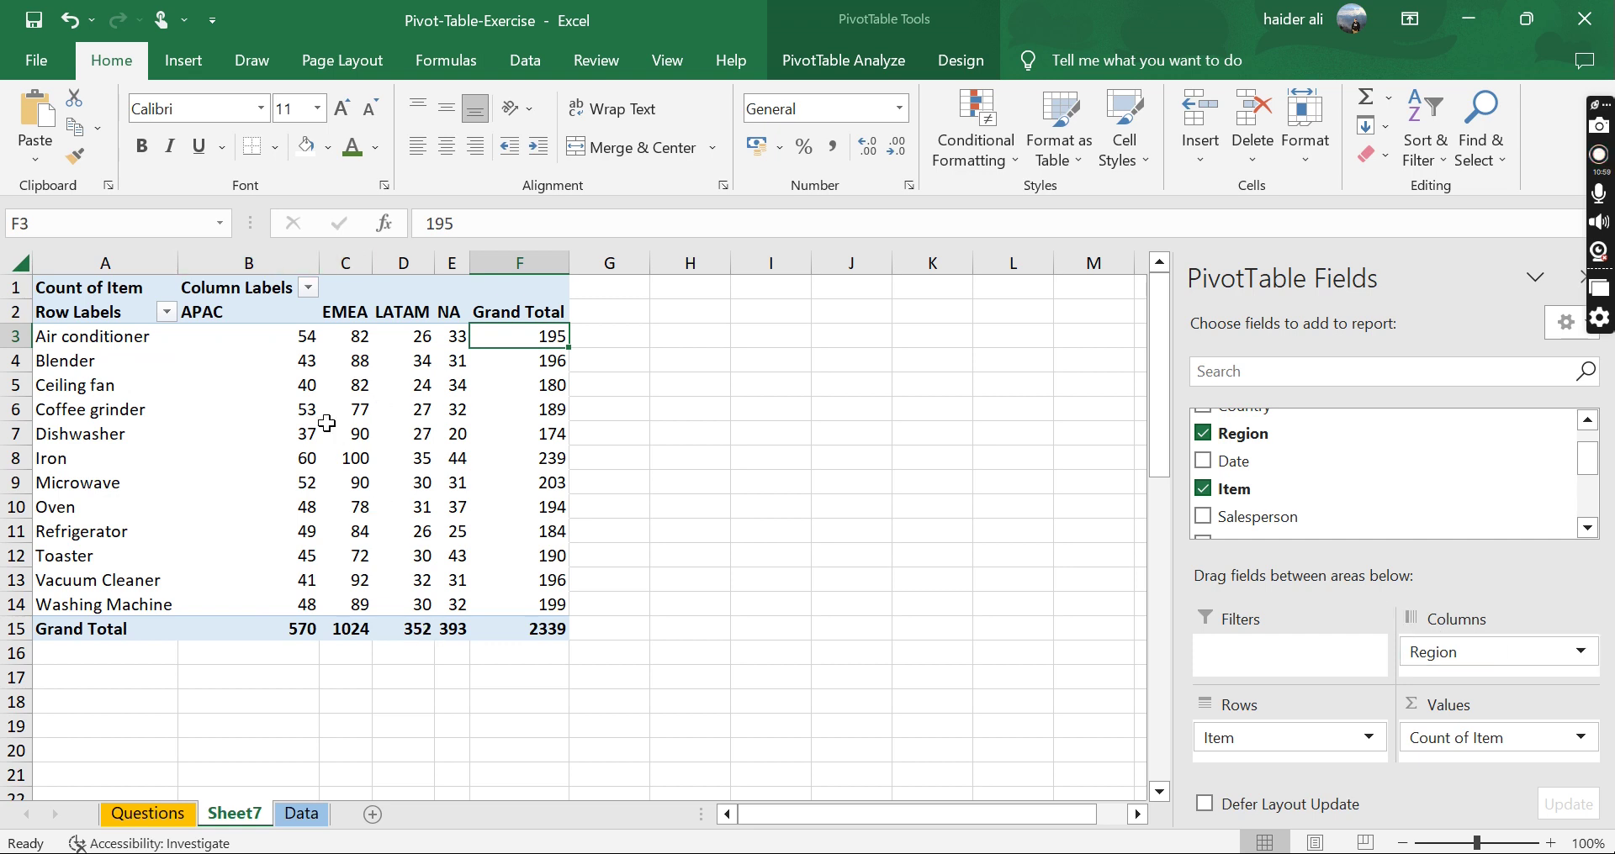
Step: Examine how the air conditioner count splits between APAC, EMEA and the grand total in the PivotTable
{"action": "left_click", "coordinate": [252, 301]}
{"action": "left_click", "coordinate": [255, 312]}
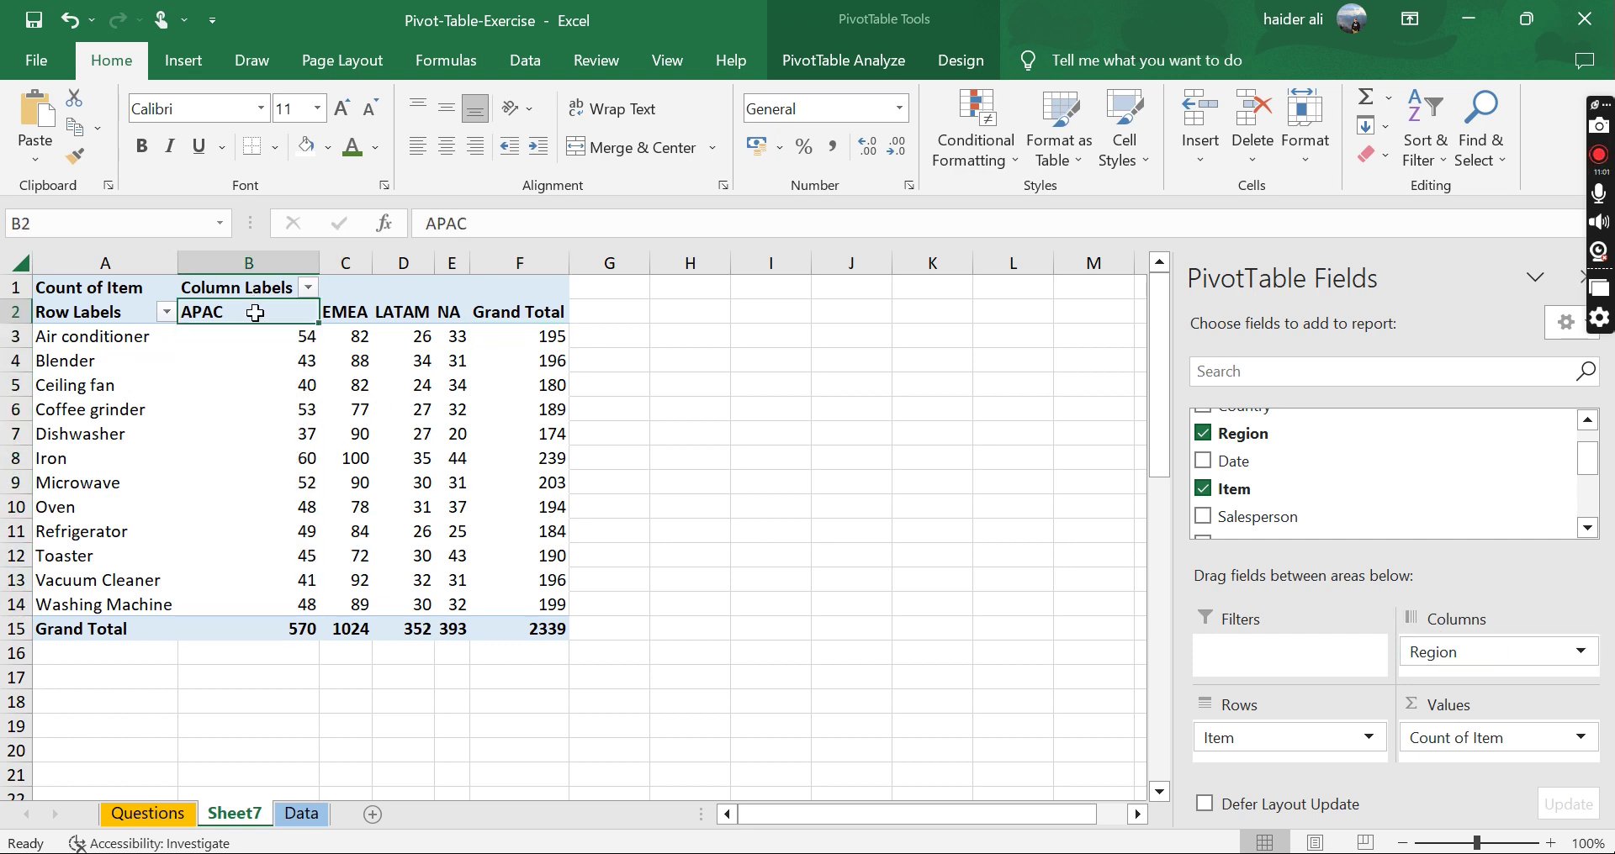
{"action": "left_click", "coordinate": [301, 339]}
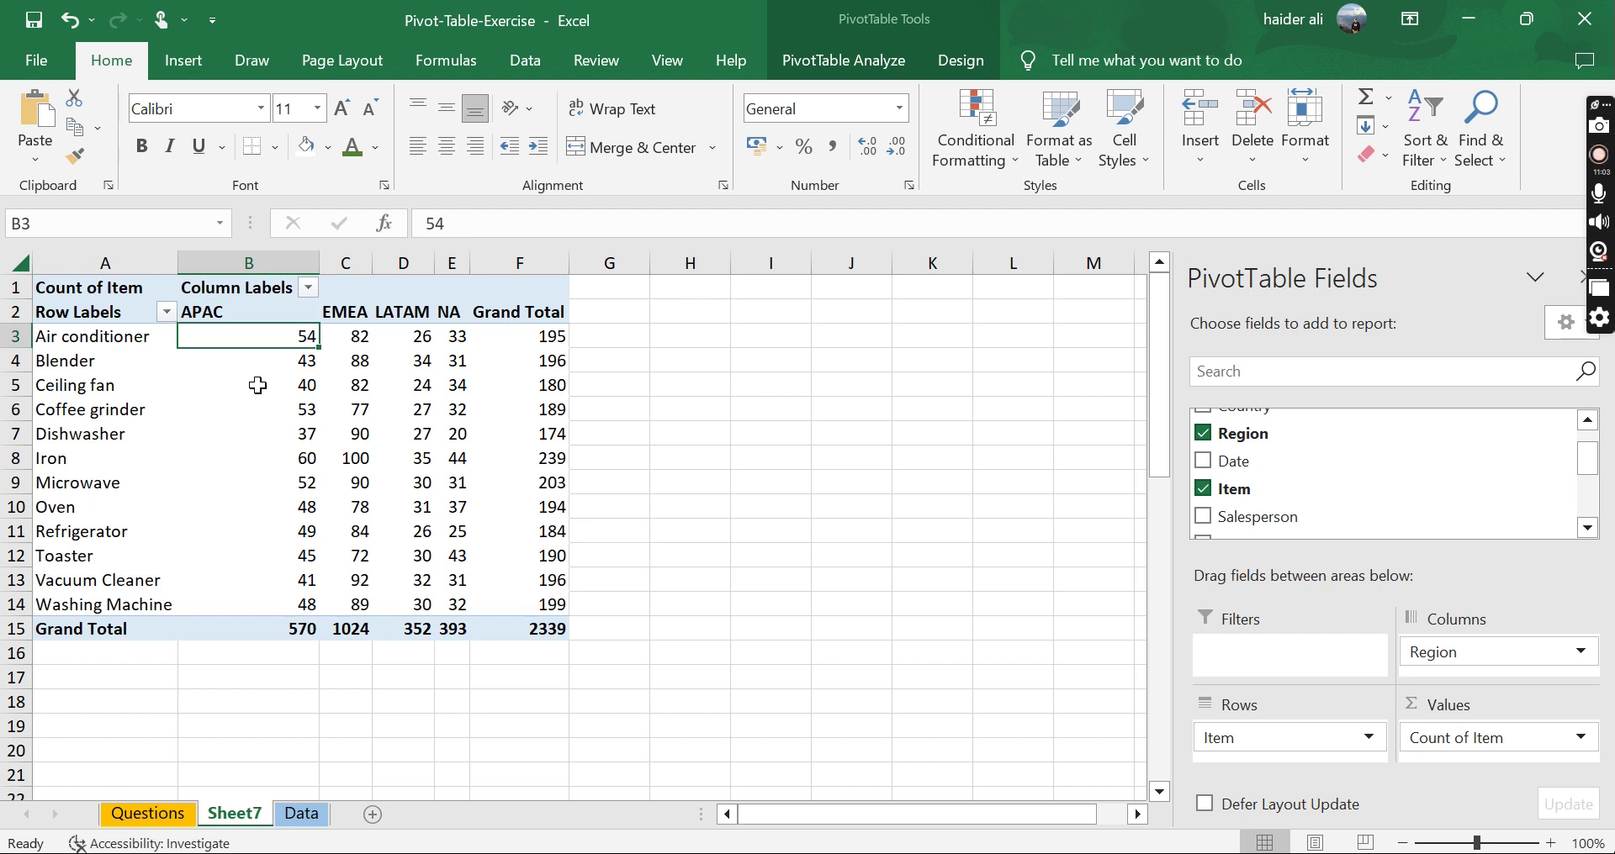
{"action": "left_click", "coordinate": [345, 312]}
{"action": "left_click", "coordinate": [358, 339]}
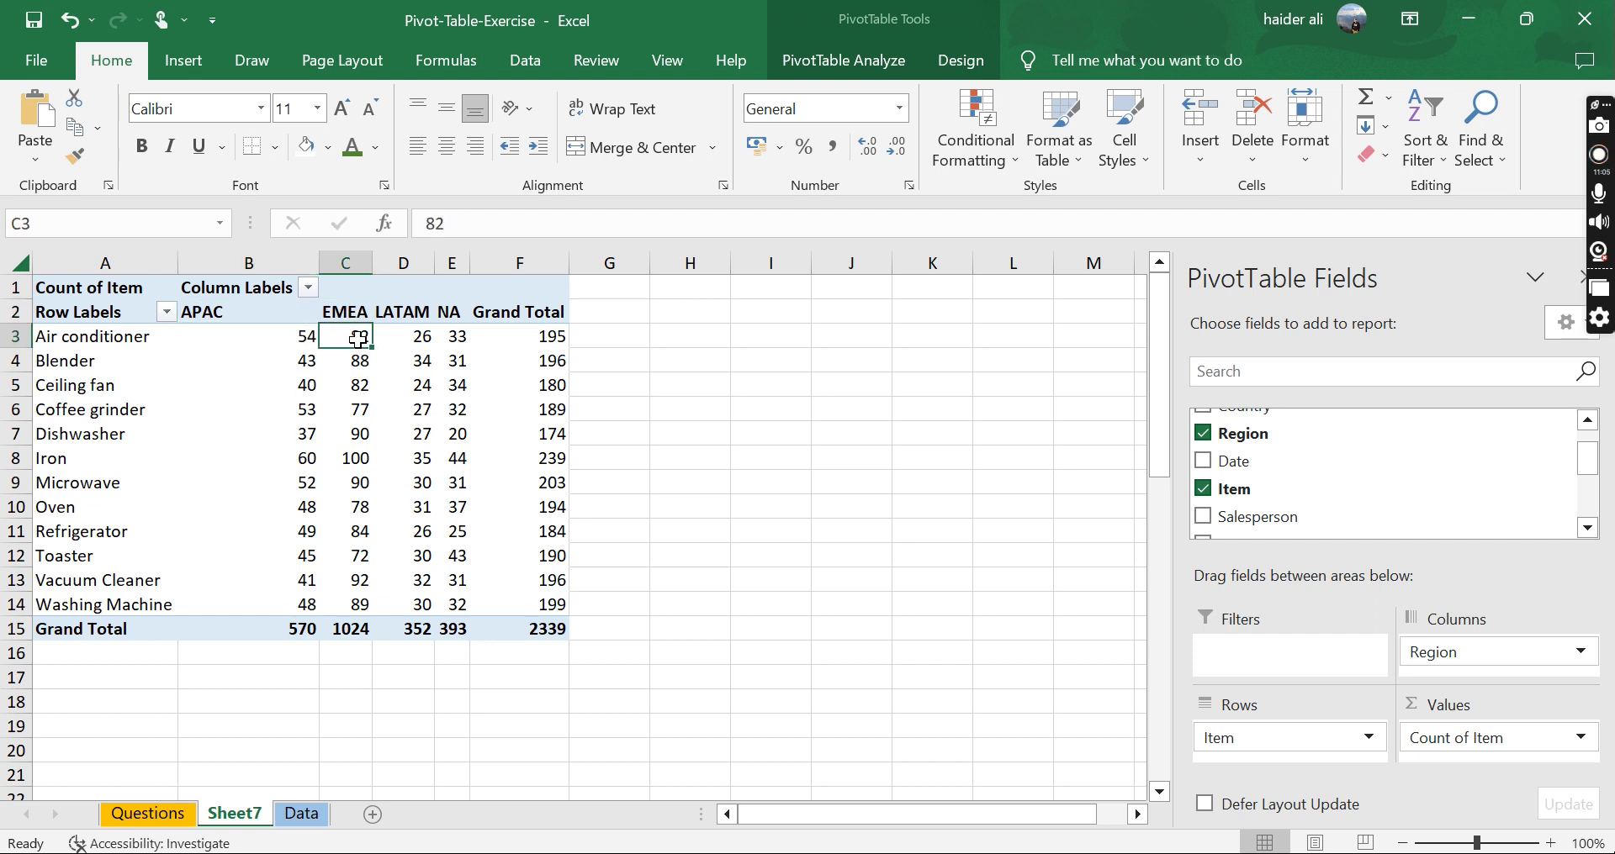
{"action": "left_click", "coordinate": [546, 337]}
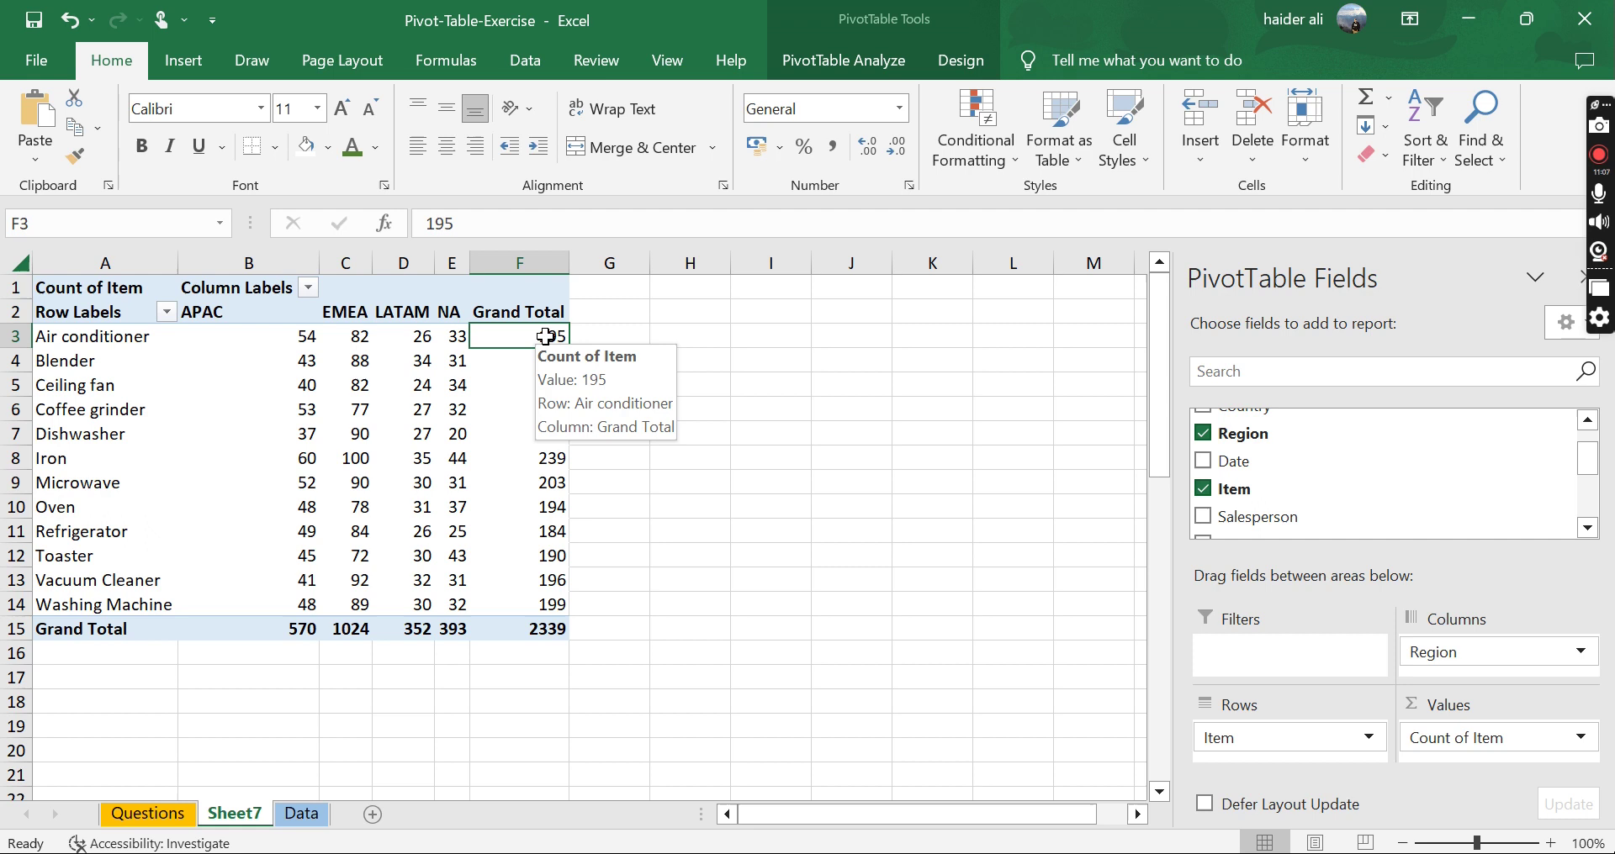
{"action": "mouse_move", "coordinate": [287, 397]}
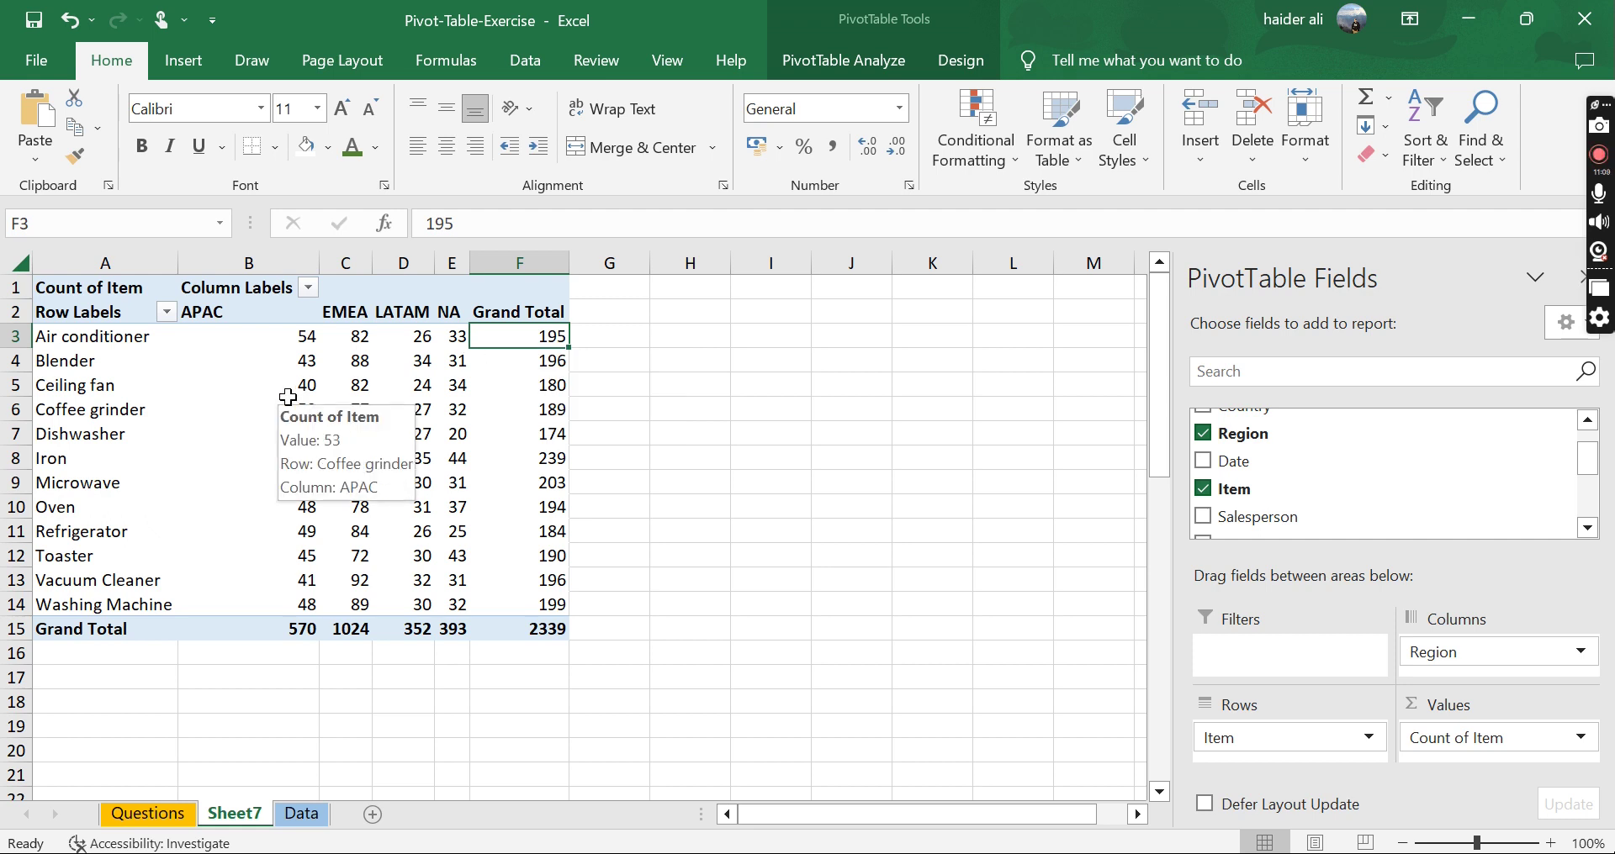
{"action": "left_click", "coordinate": [685, 438]}
{"action": "left_click", "coordinate": [215, 541]}
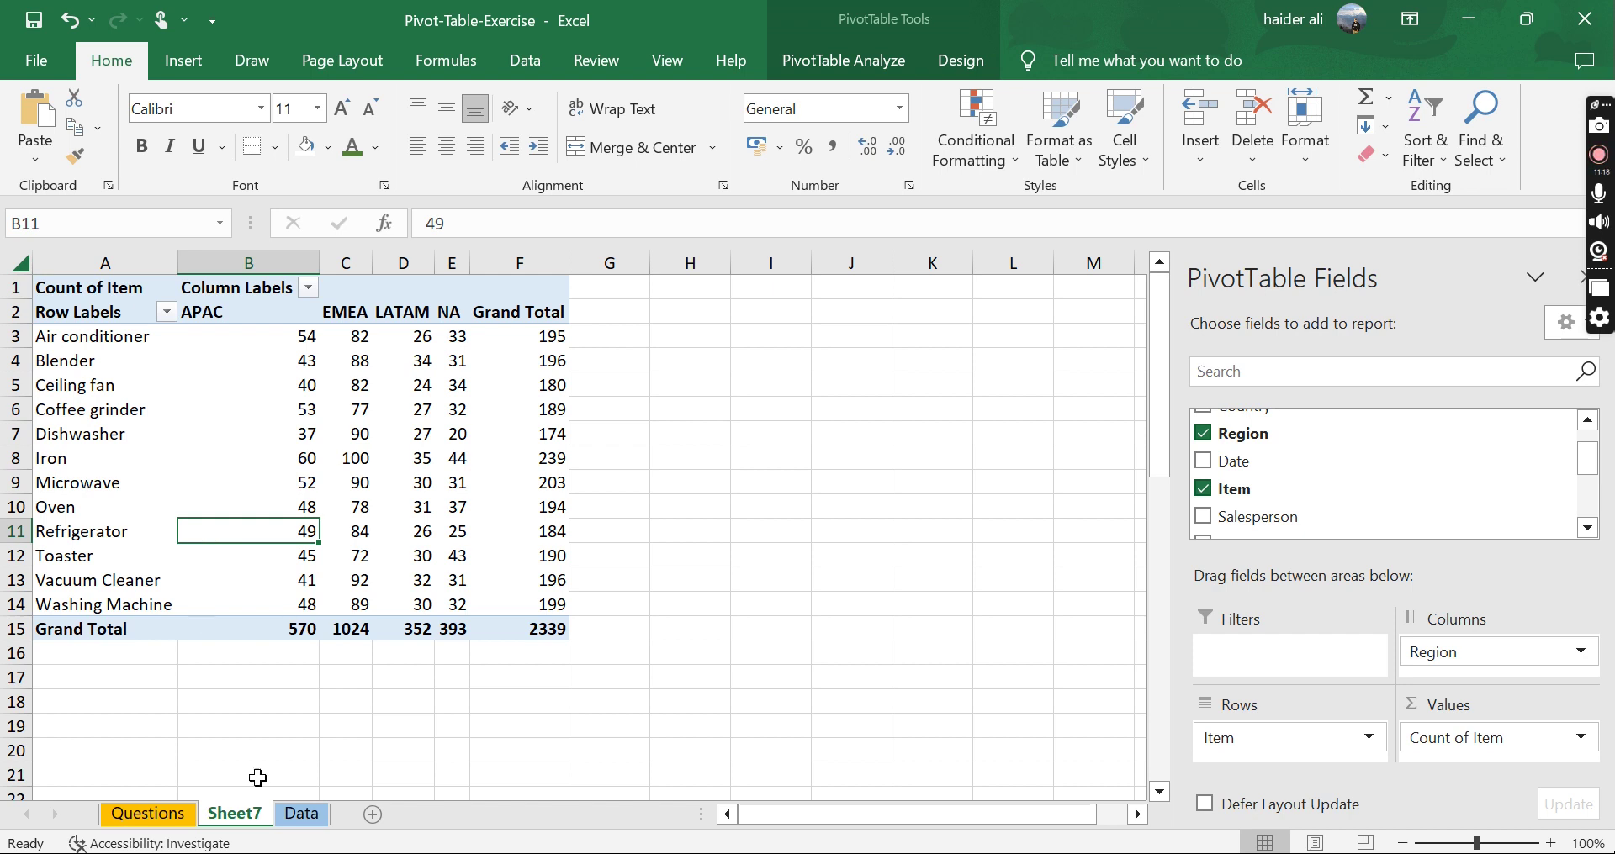
Step: Look over the source records on the Data sheet and revisit the exercise questions on the Questions sheet
{"action": "left_click", "coordinate": [301, 813]}
{"action": "left_click", "coordinate": [442, 494]}
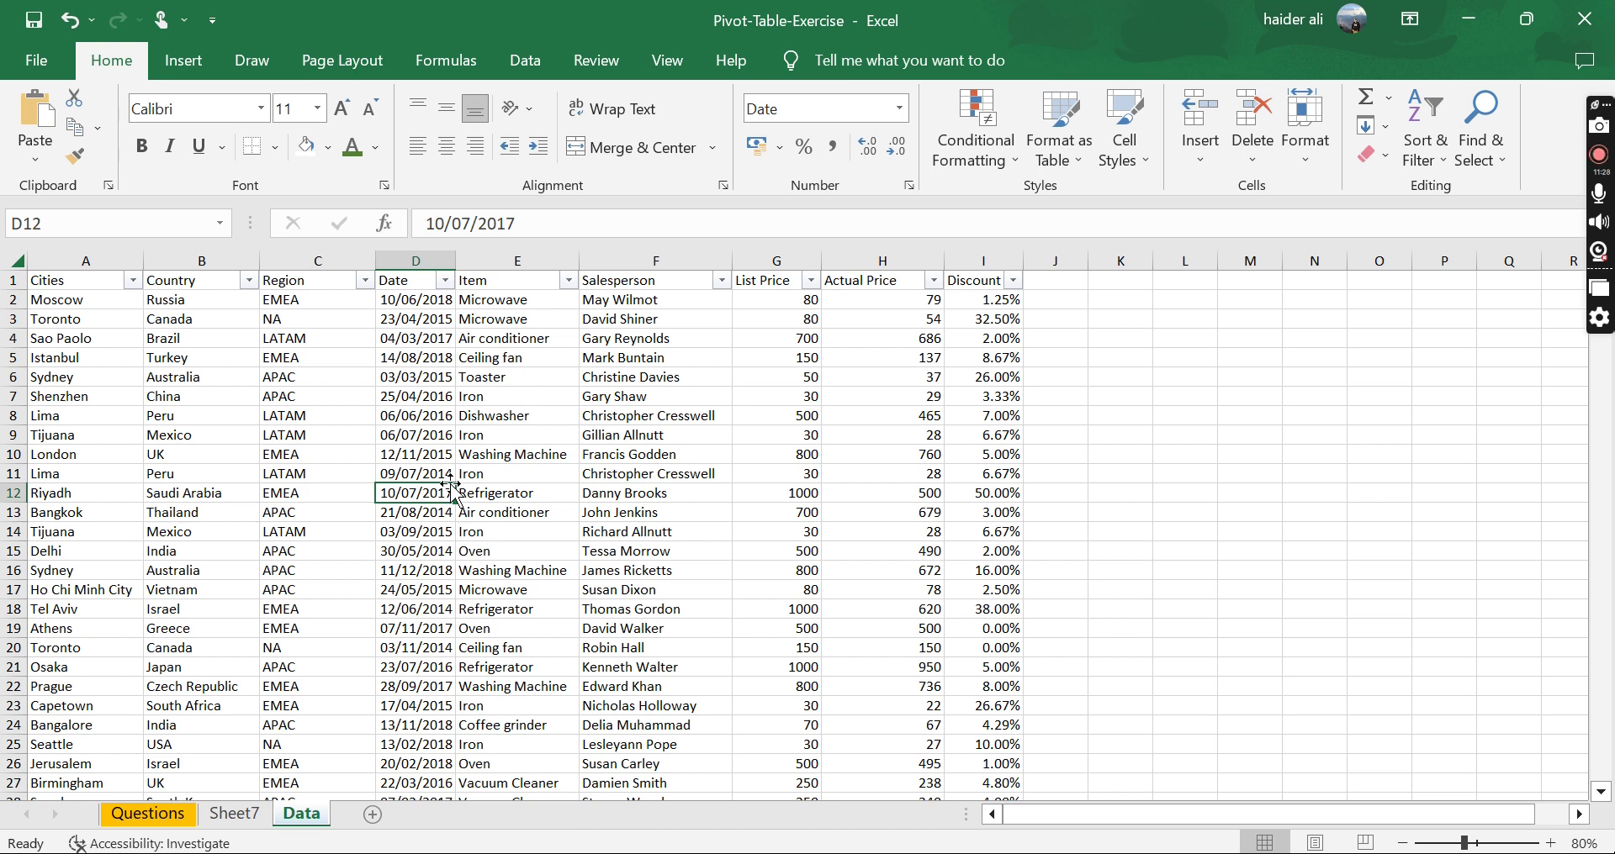
{"action": "left_click", "coordinate": [181, 815]}
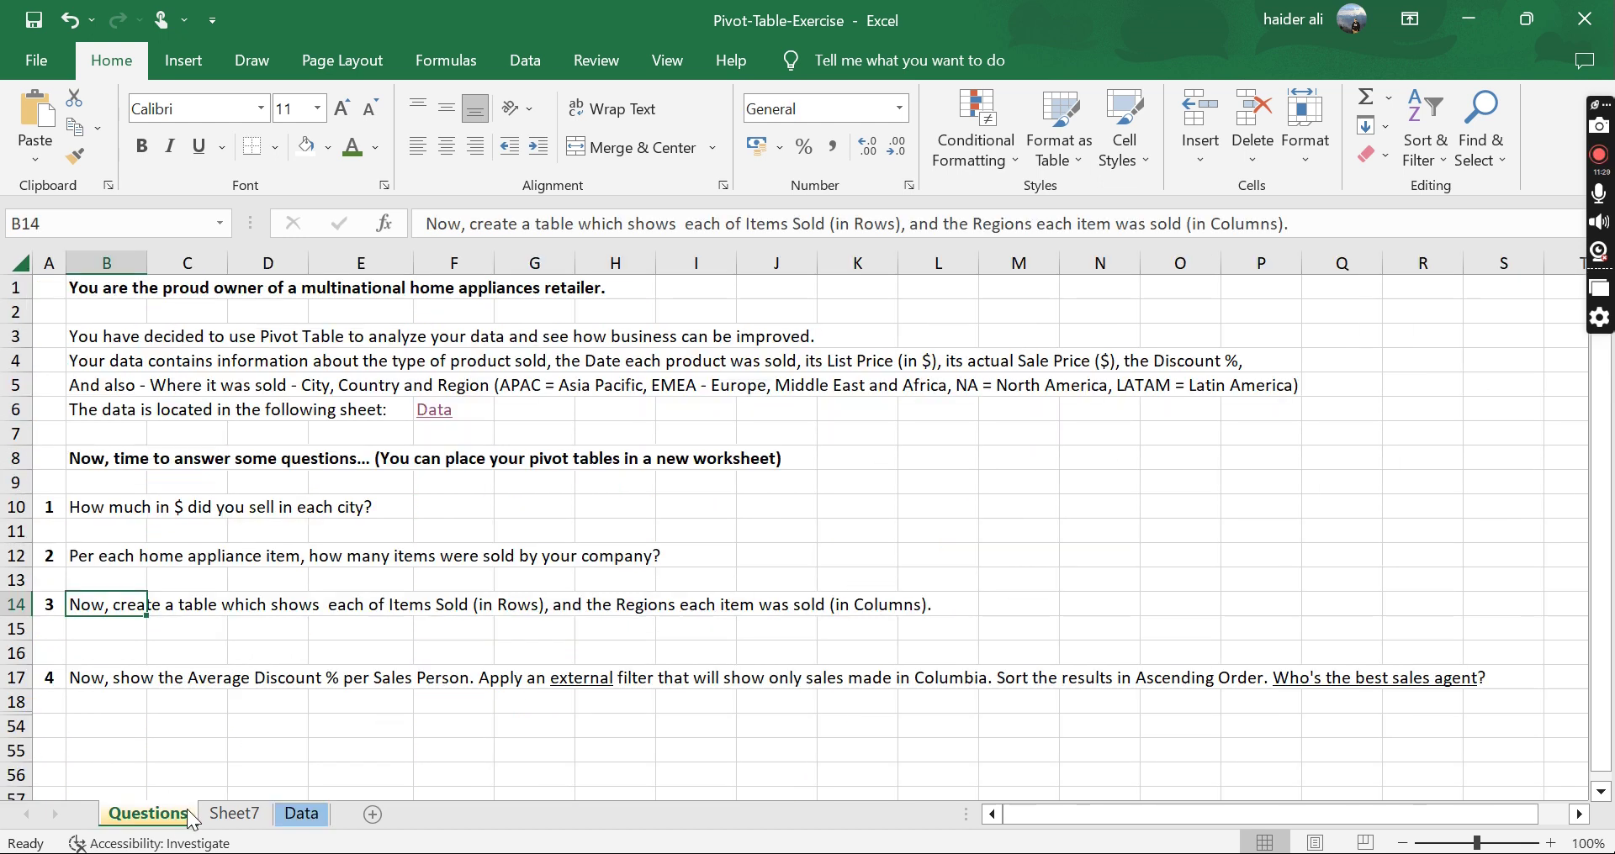
Step: Clear the PivotTable on Sheet7 by removing the Item row field, the Region column field and the Count of Item value field
{"action": "left_click", "coordinate": [236, 823]}
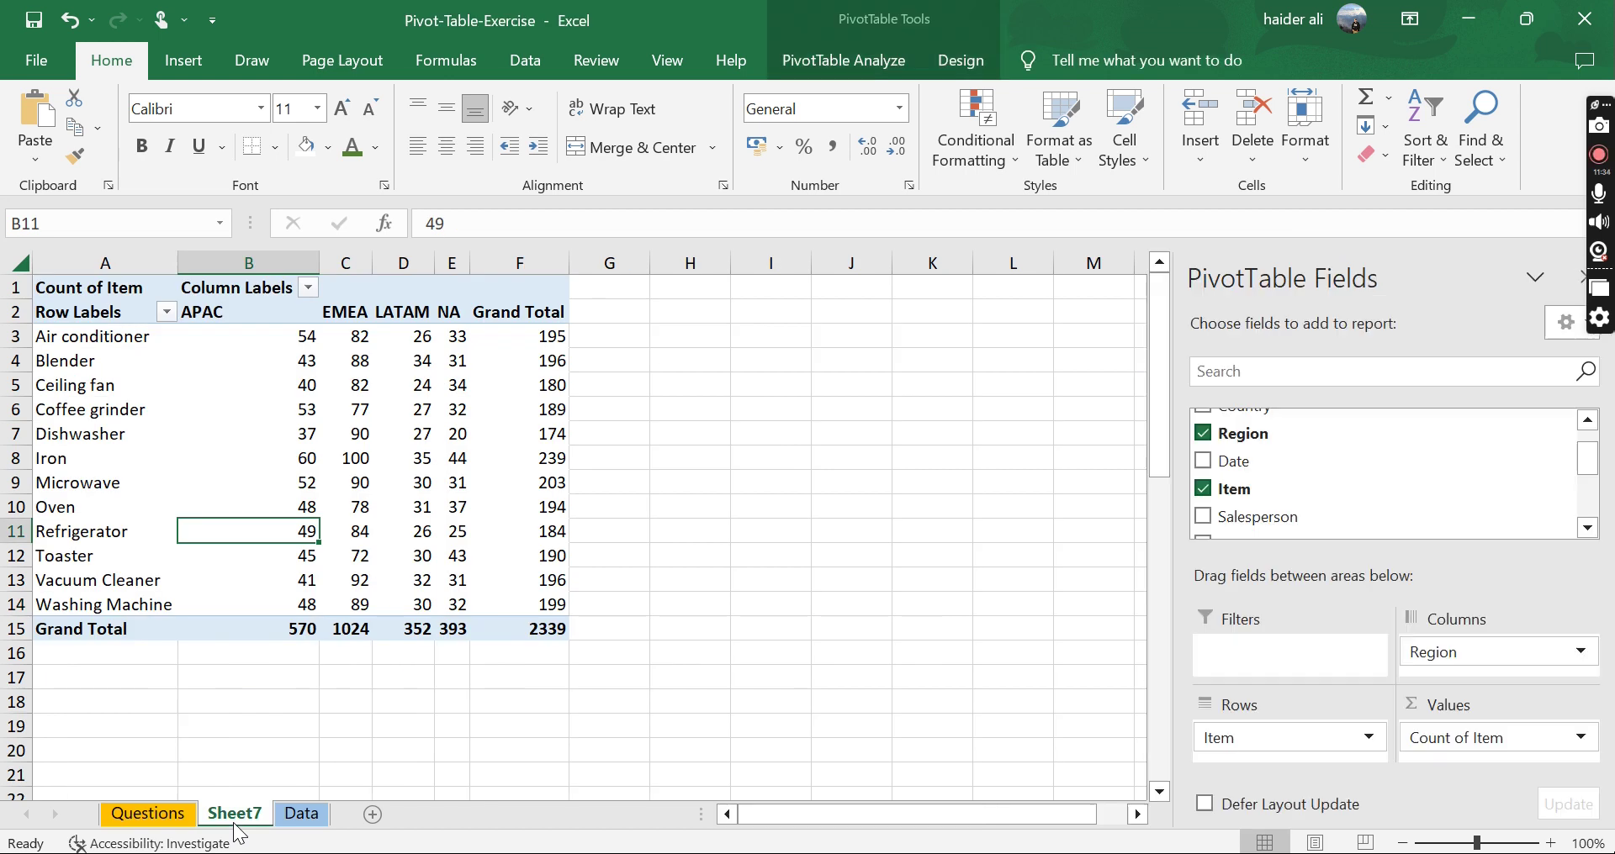
{"action": "left_click", "coordinate": [1364, 740]}
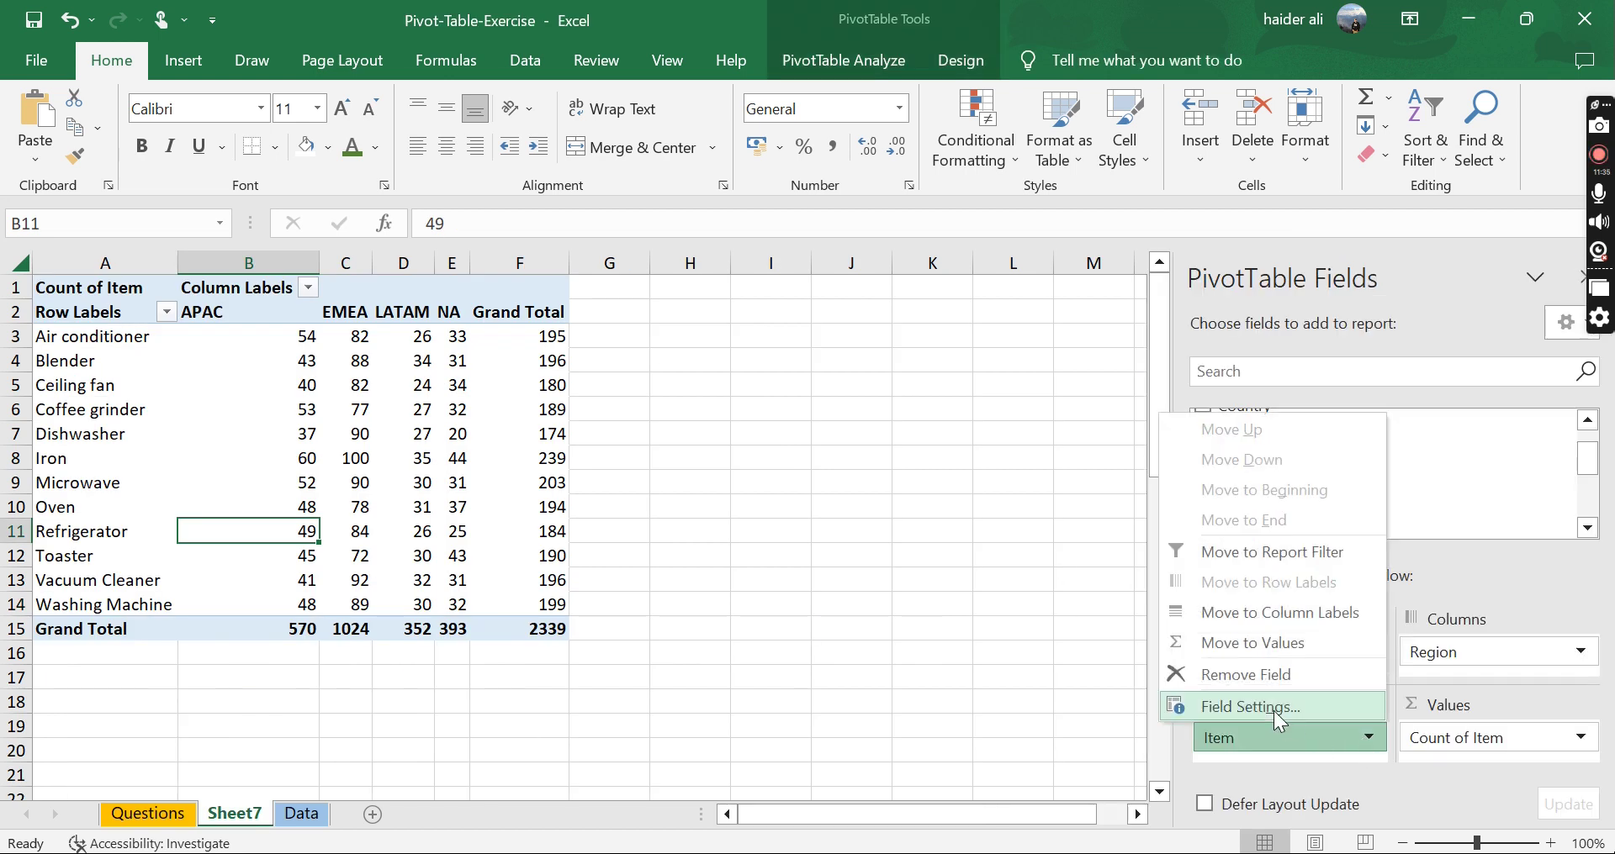
{"action": "left_click", "coordinate": [1259, 676]}
{"action": "left_click", "coordinate": [1586, 659]}
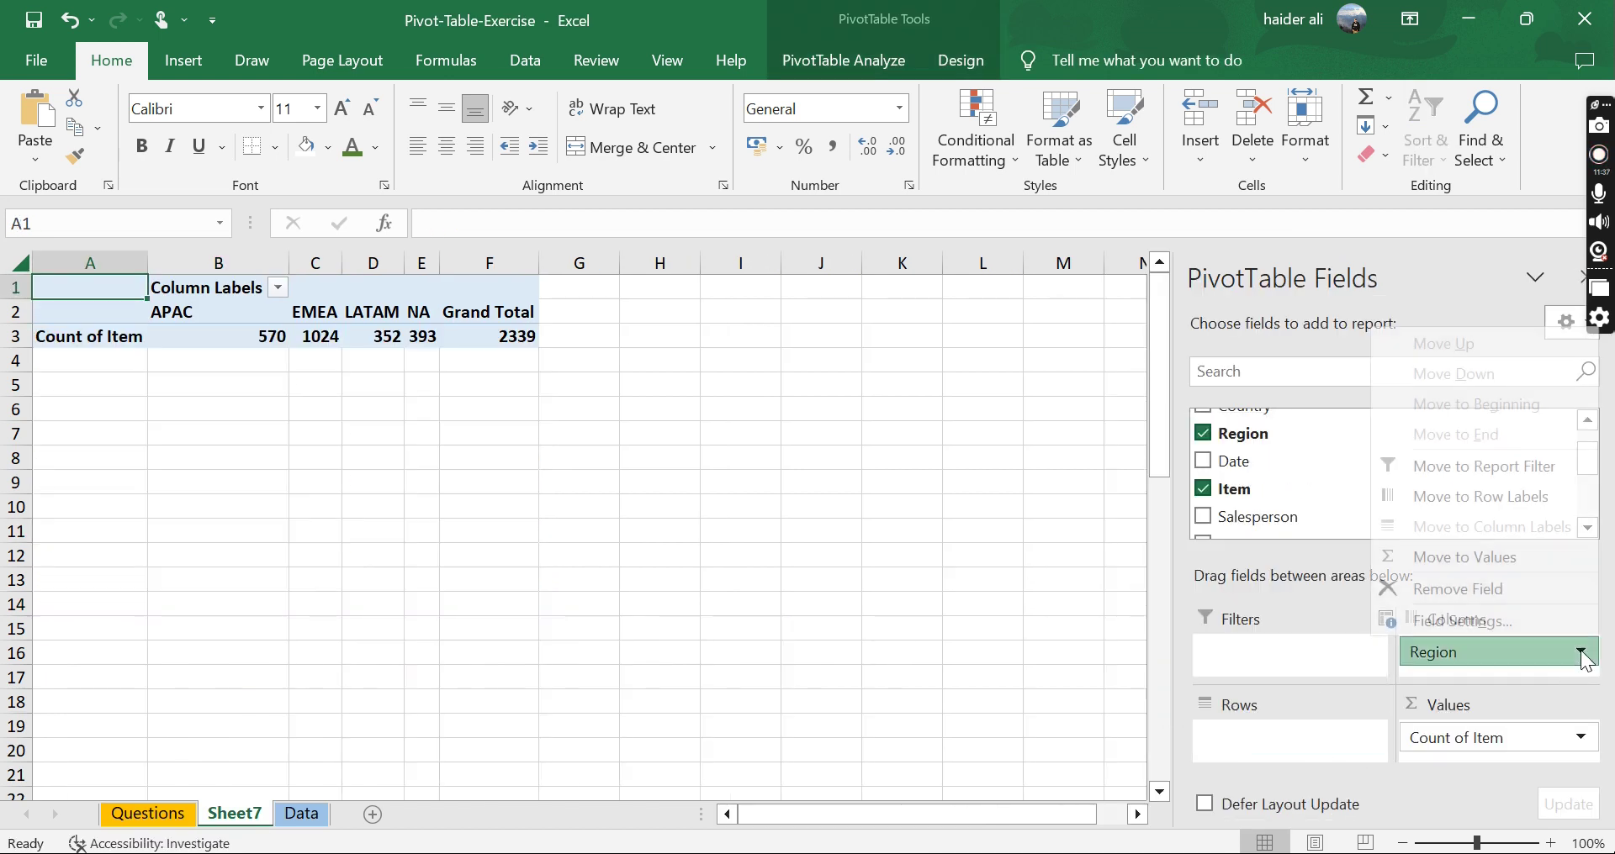
{"action": "left_click", "coordinate": [1495, 593]}
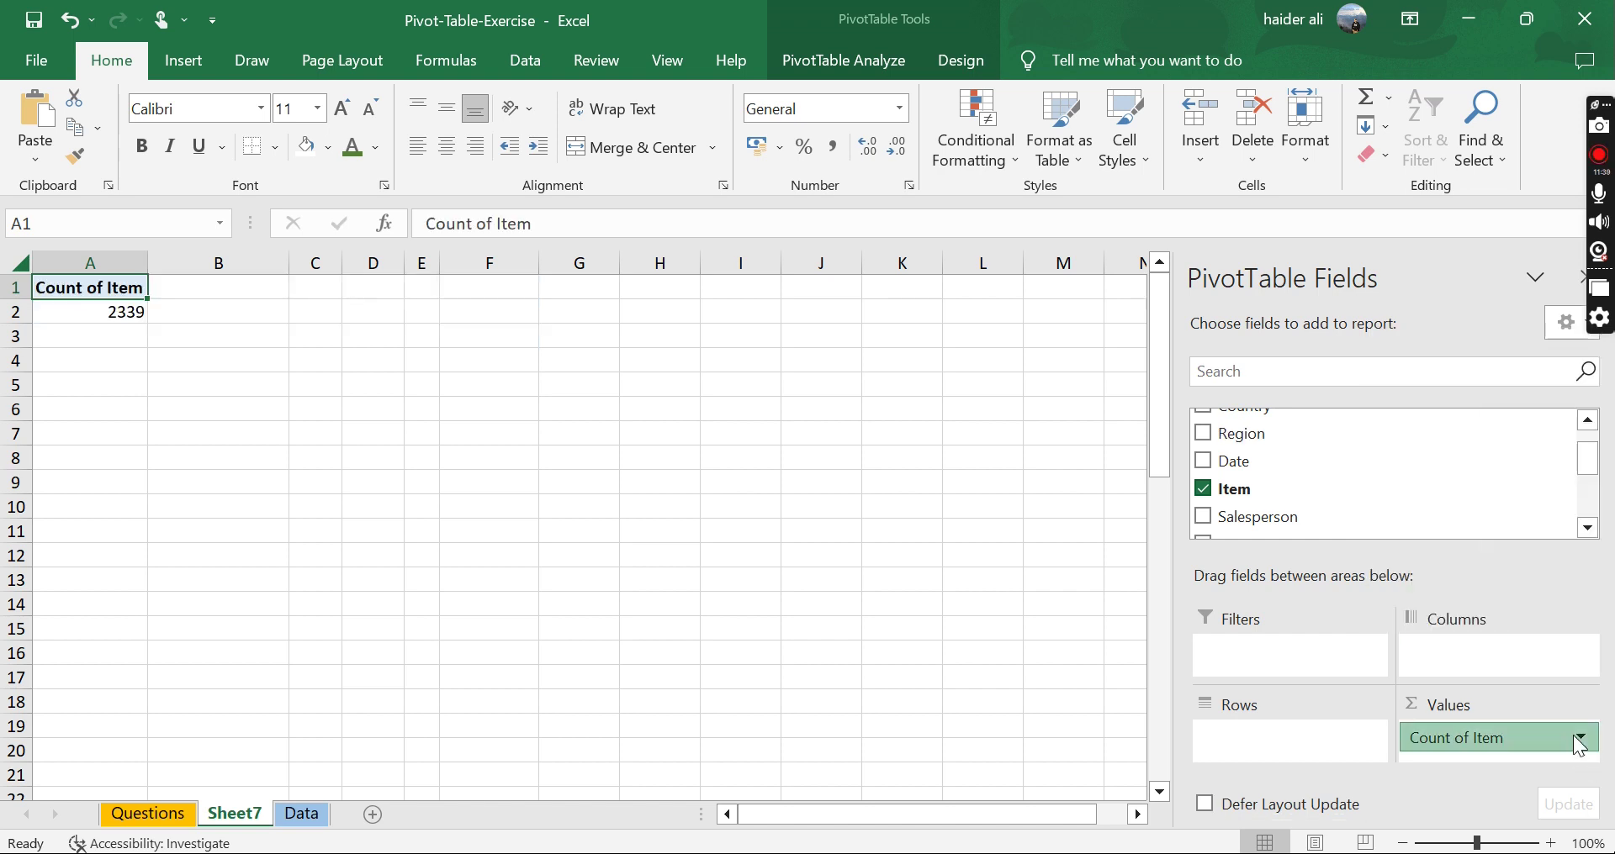
{"action": "left_click", "coordinate": [1580, 737]}
{"action": "left_click", "coordinate": [1443, 671]}
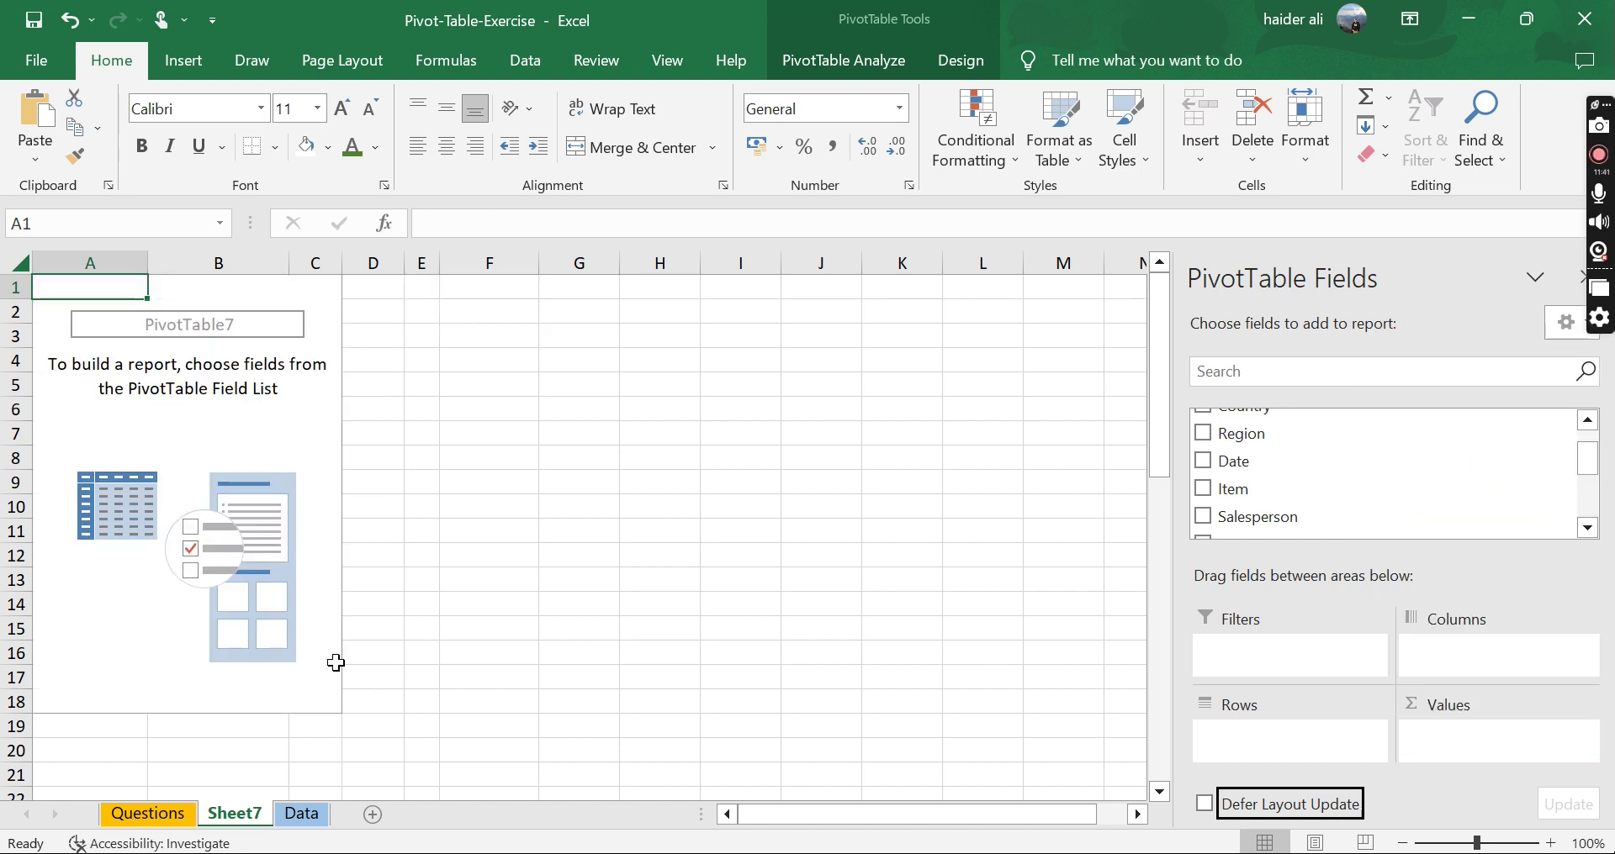
Step: Read question 4 about average discount per salesperson and add the Salesperson field to the PivotTable rows on Sheet7
{"action": "left_click", "coordinate": [164, 816]}
{"action": "left_click", "coordinate": [133, 682]}
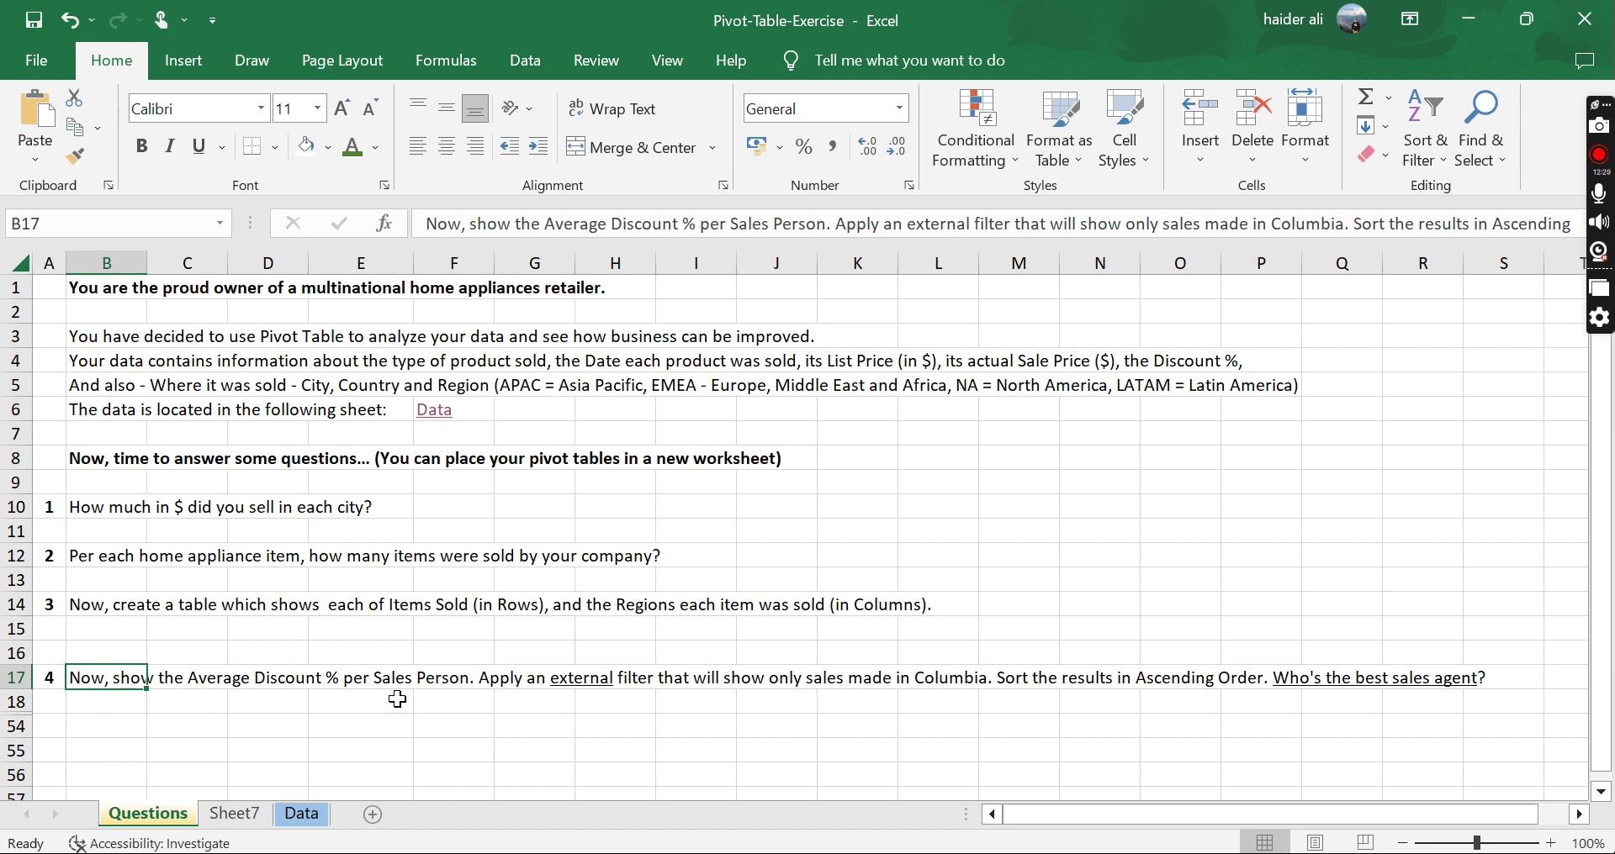
{"action": "left_click", "coordinate": [246, 817]}
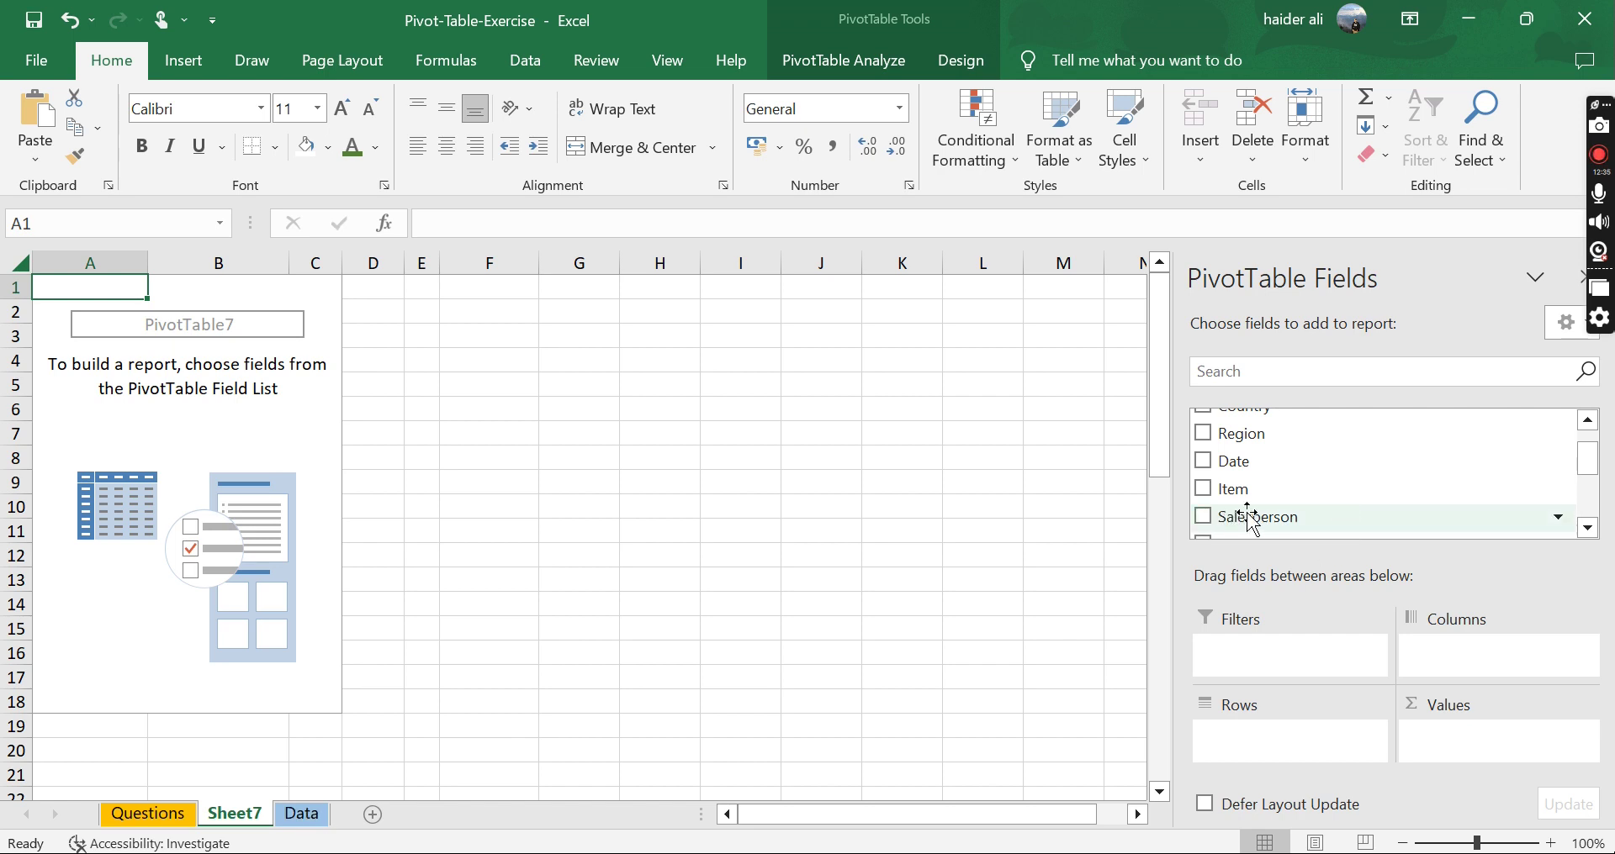
{"action": "left_click_drag", "start_coordinate": [1253, 518], "coordinate": [1245, 739]}
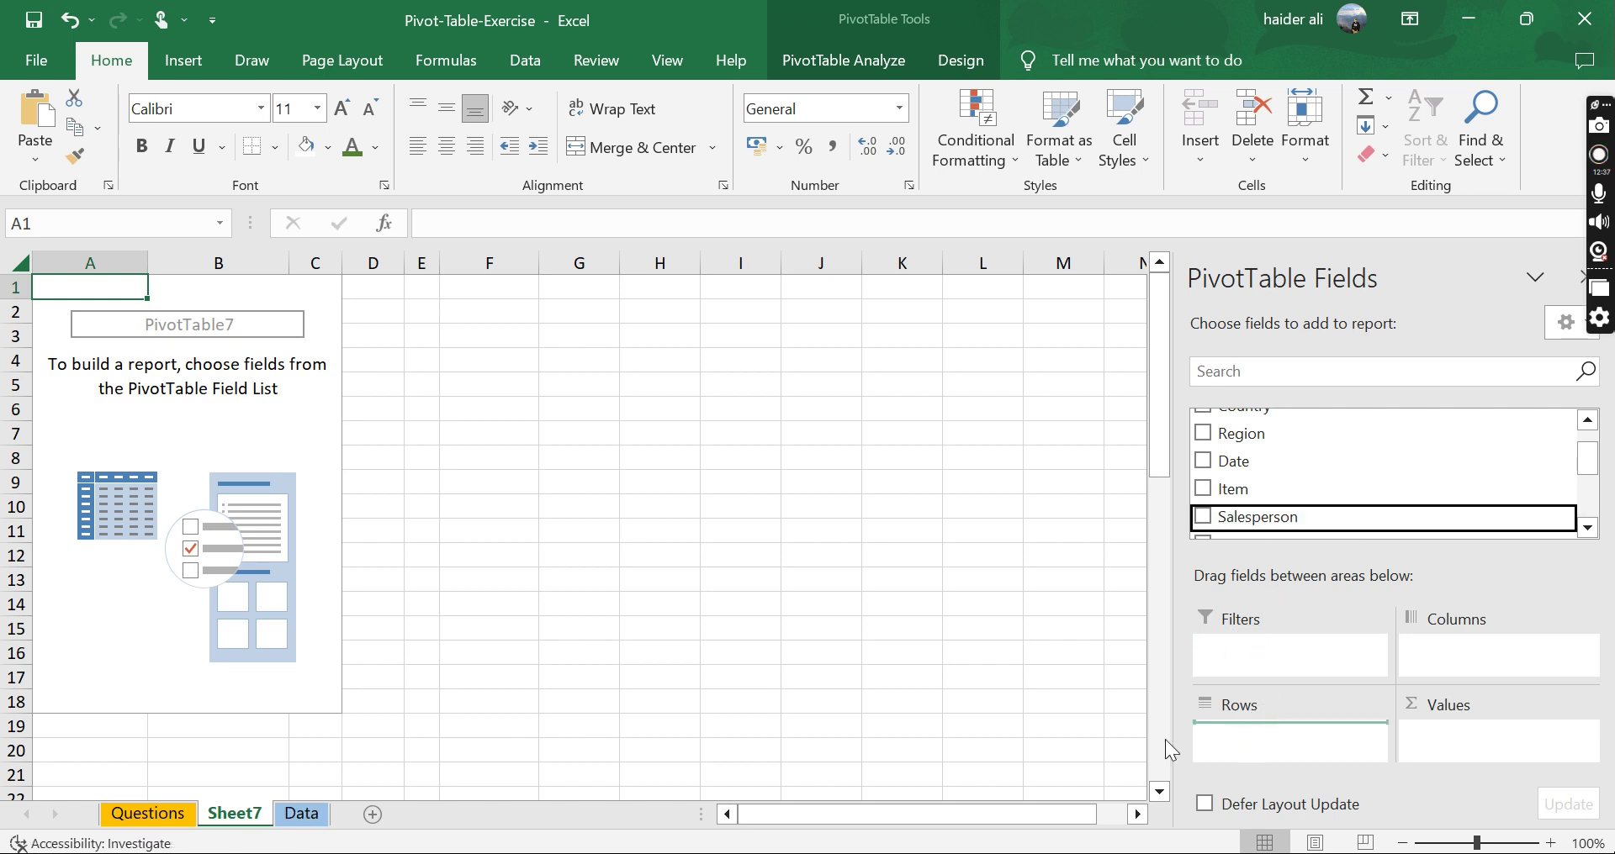
Step: Add the Discount % field to the PivotTable values on Sheet7 and summarize it by Average
{"action": "left_click", "coordinate": [89, 321]}
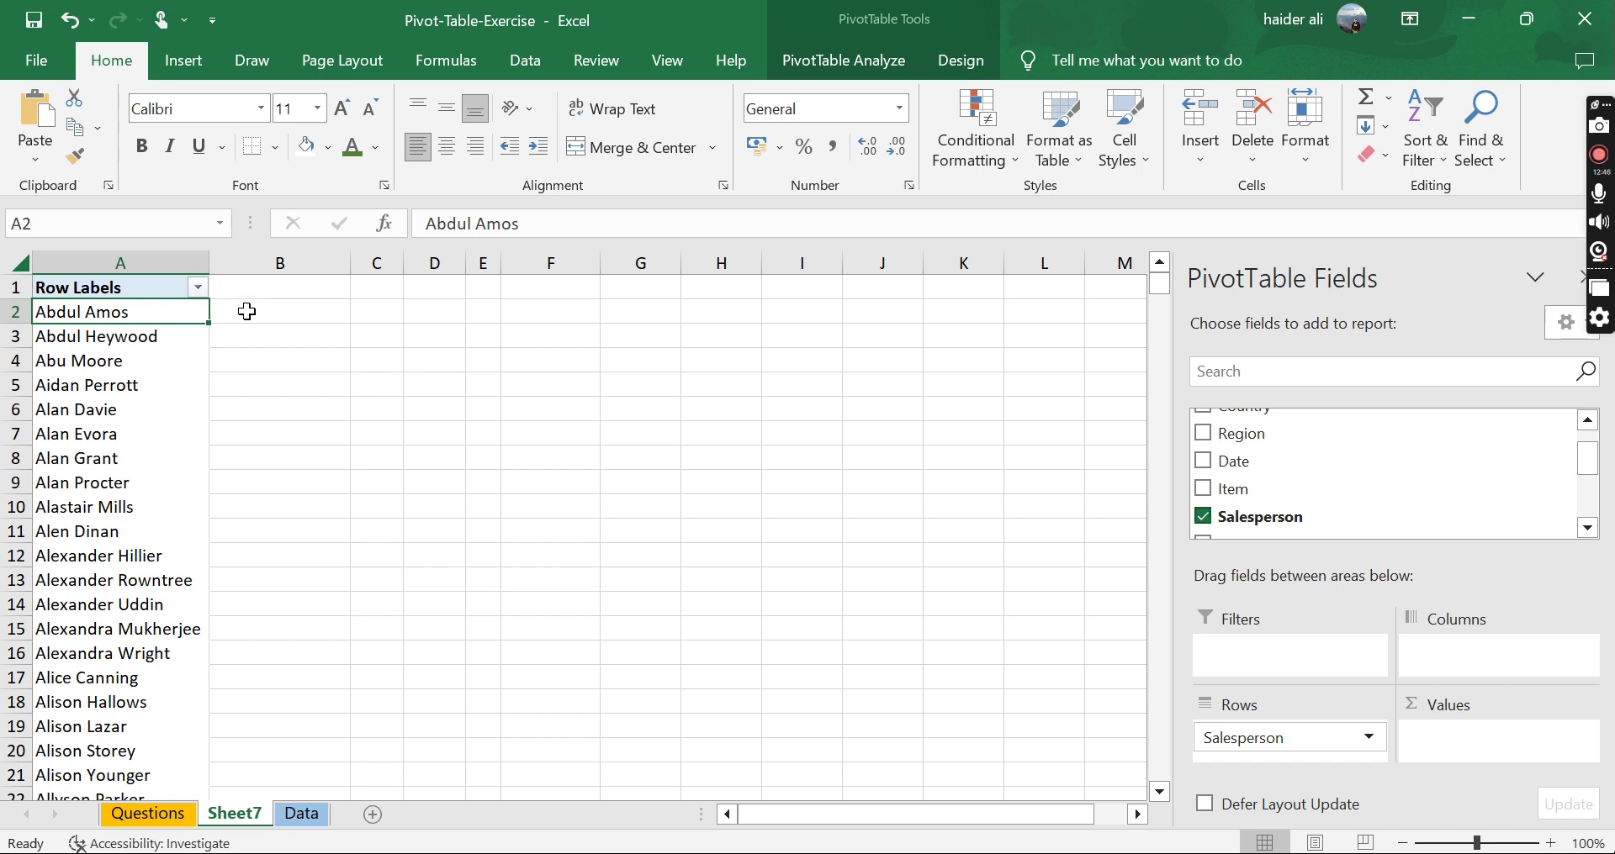
{"action": "scroll", "coordinate": [1409, 479], "scroll_direction": "down", "scroll_amount": 3}
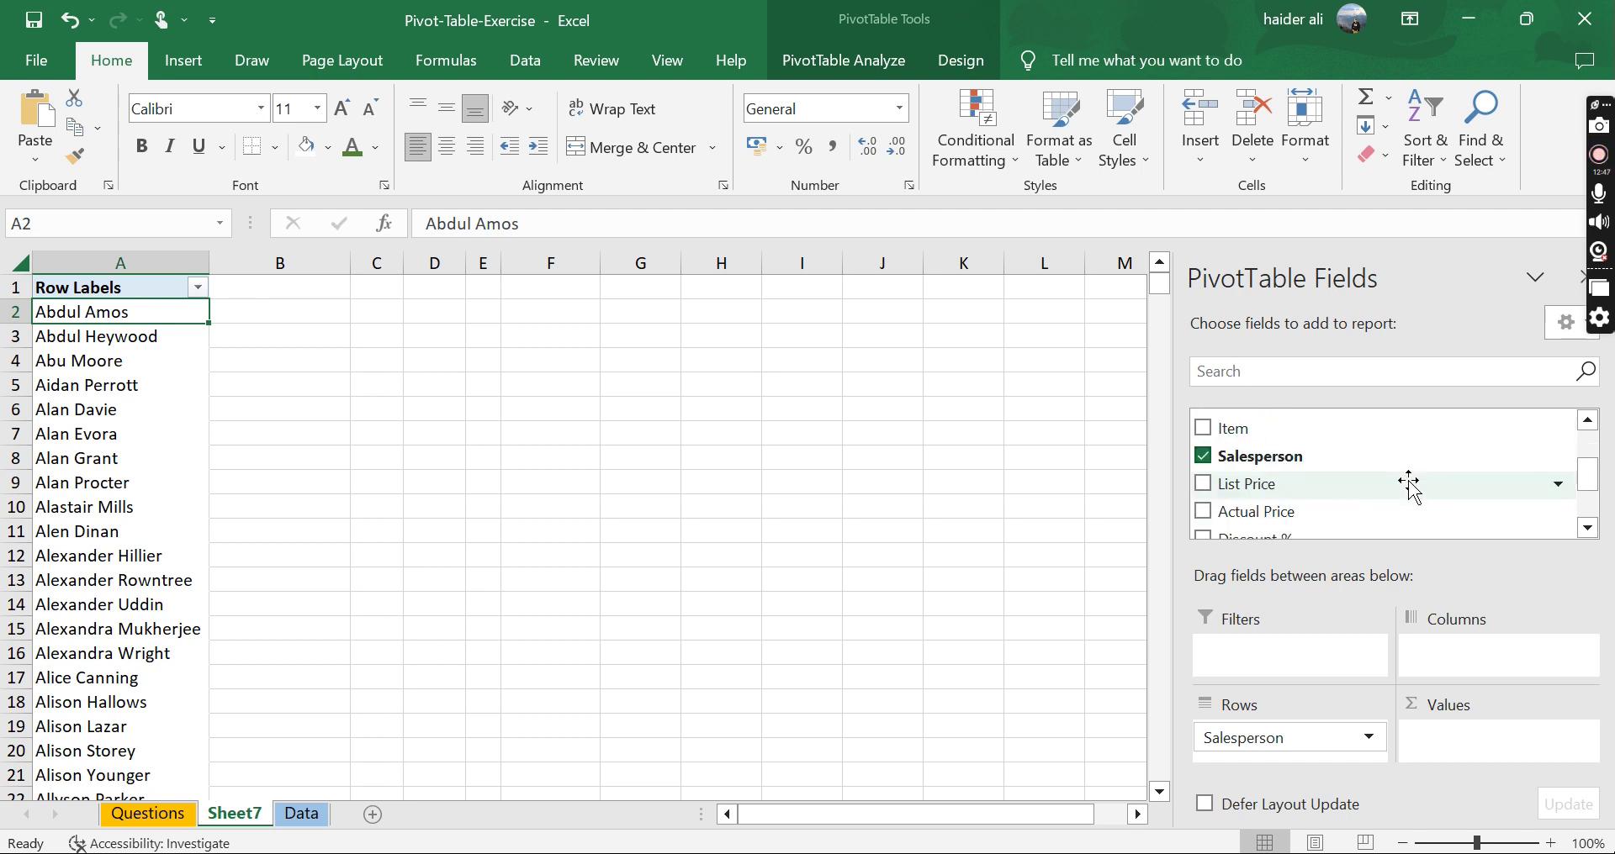
{"action": "scroll", "coordinate": [1409, 479], "scroll_direction": "up", "scroll_amount": 1}
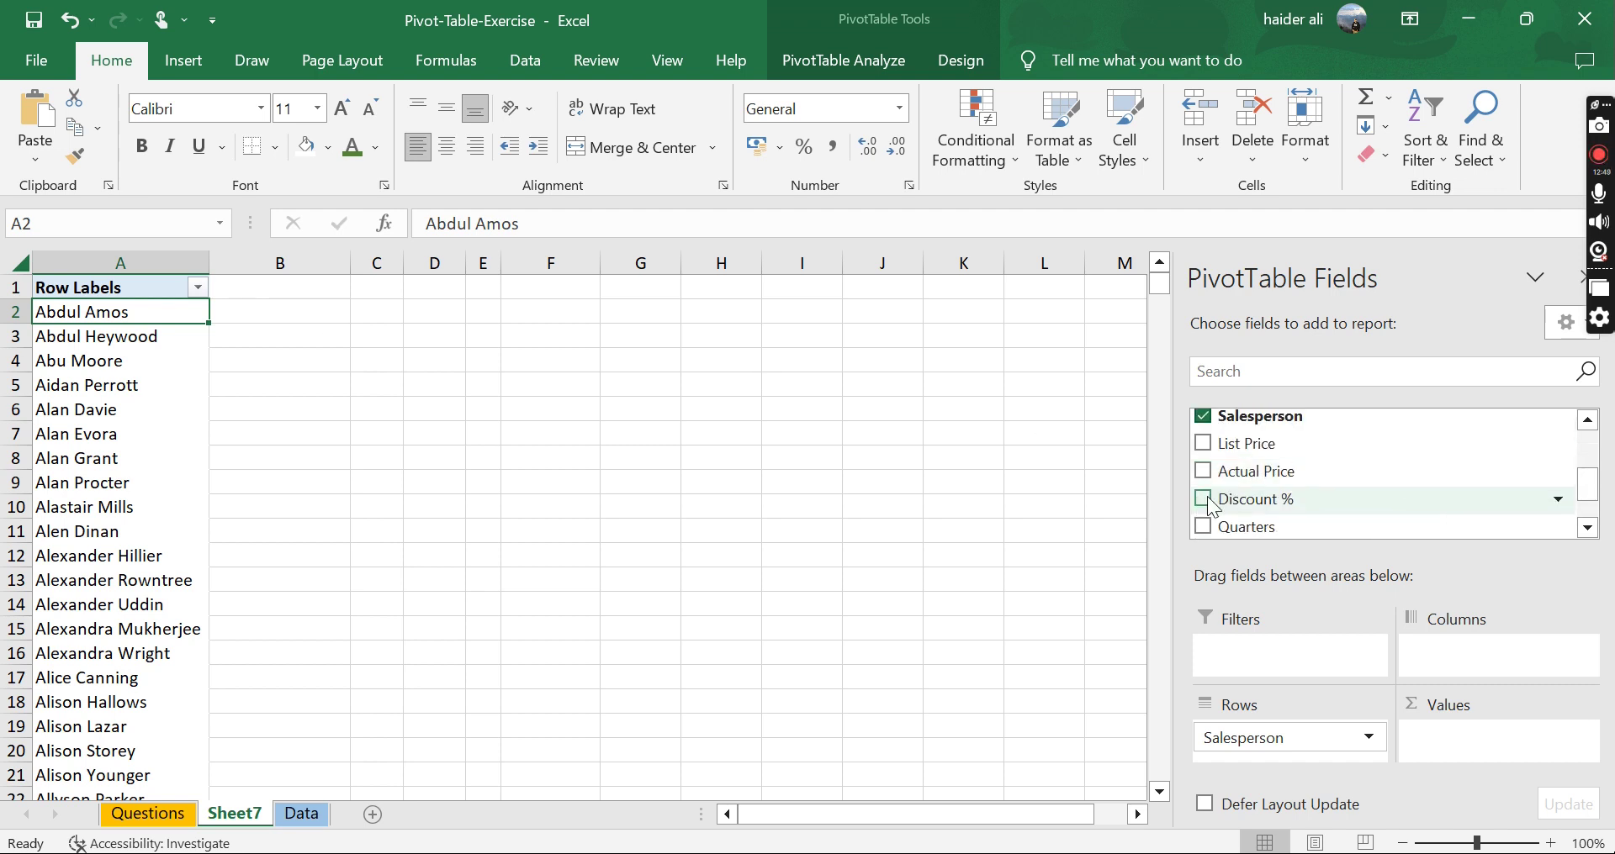
{"action": "left_click_drag", "start_coordinate": [1272, 514], "coordinate": [1463, 752]}
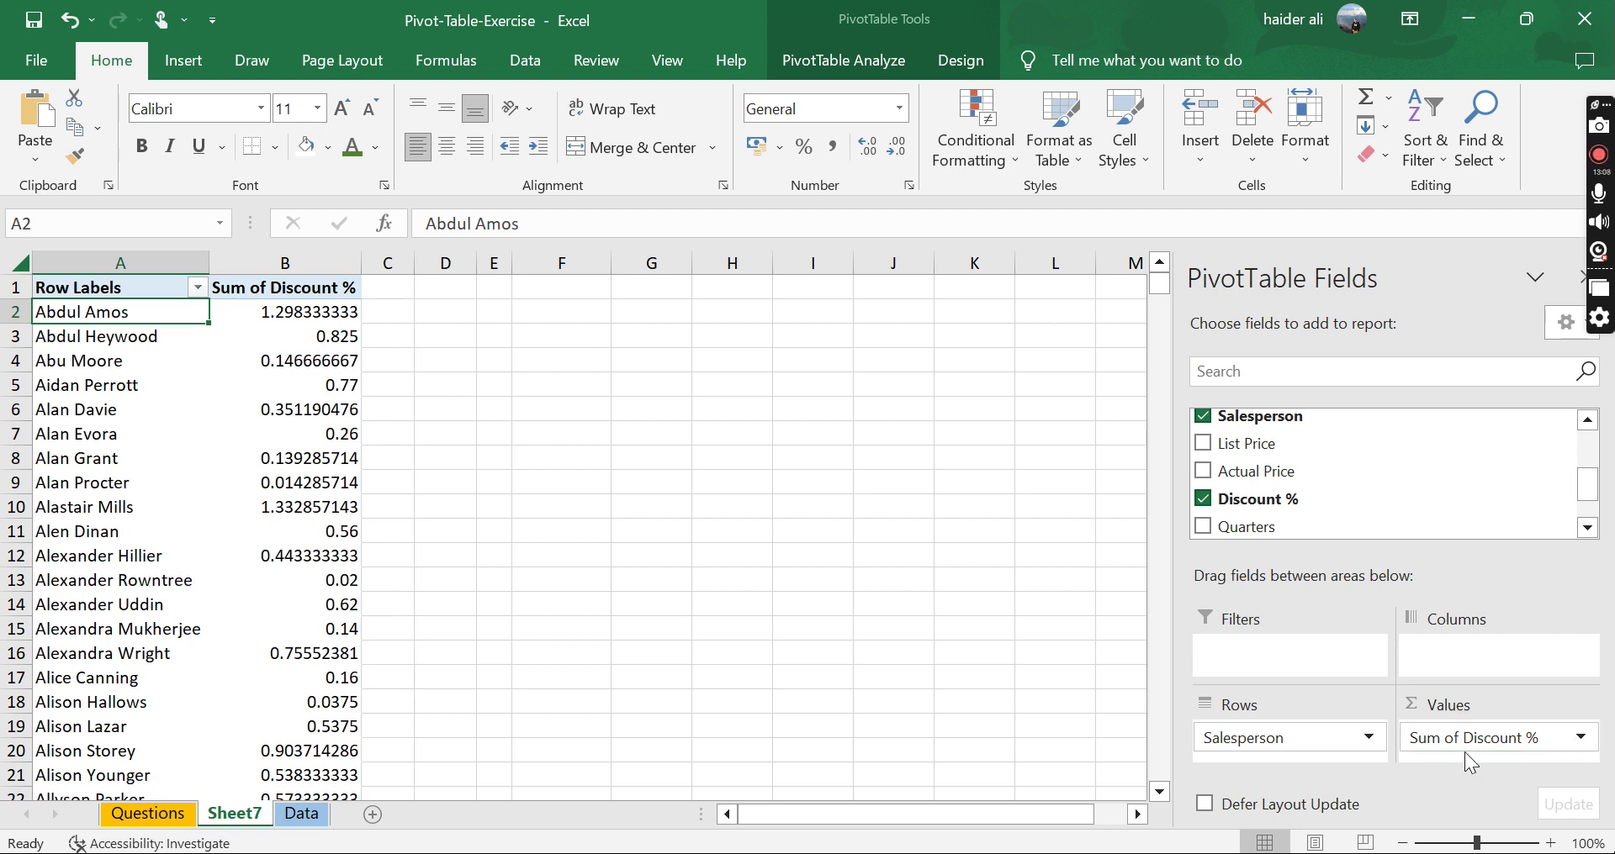
{"action": "left_click", "coordinate": [1580, 740]}
{"action": "left_click", "coordinate": [1504, 708]}
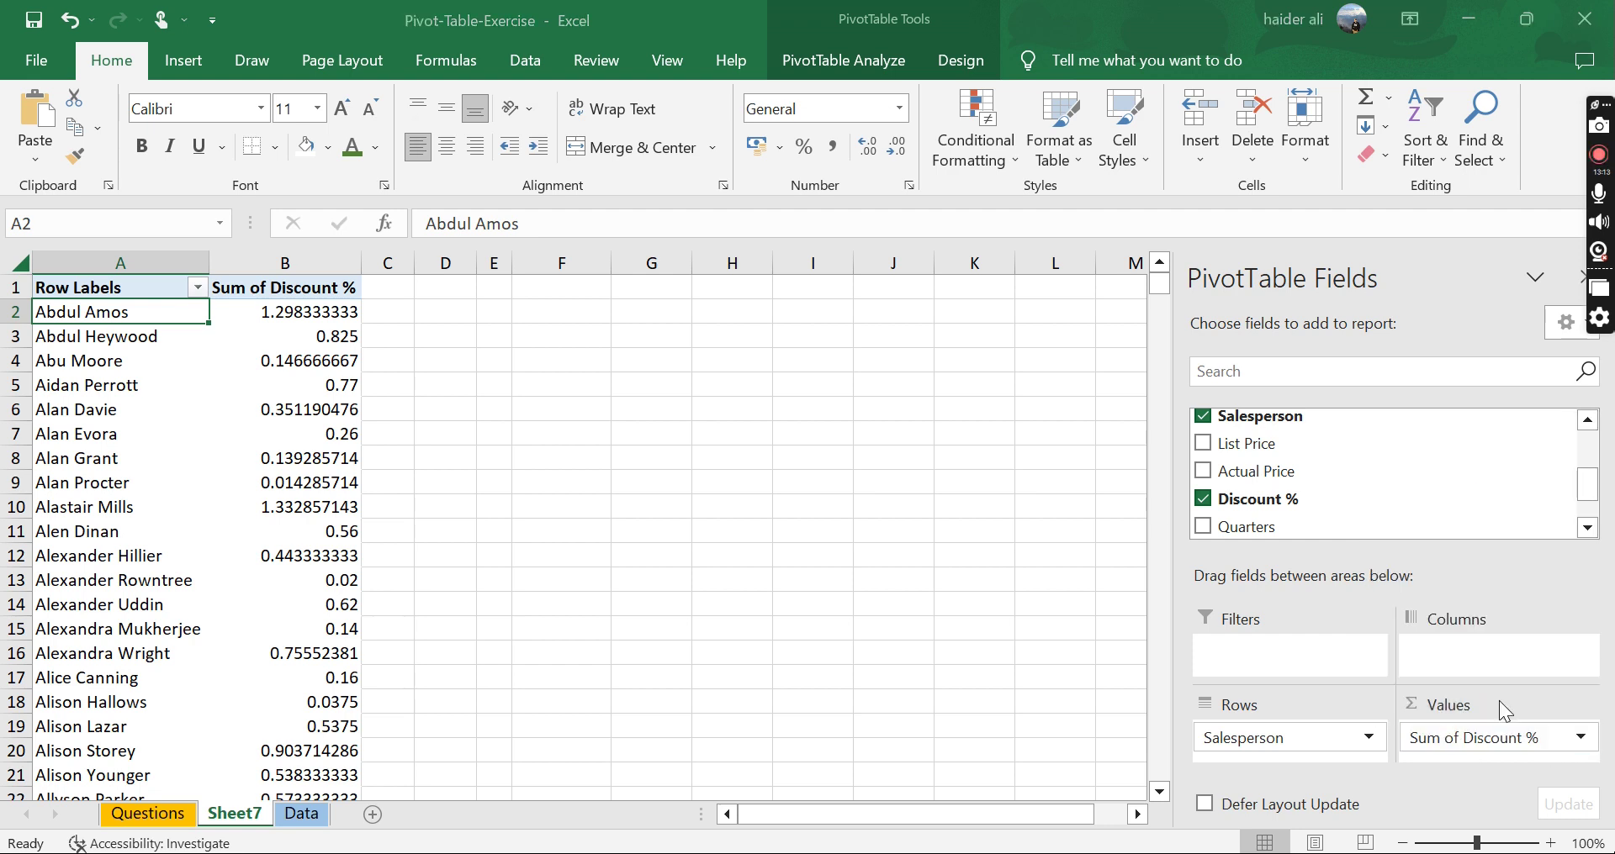
{"action": "left_click", "coordinate": [484, 385]}
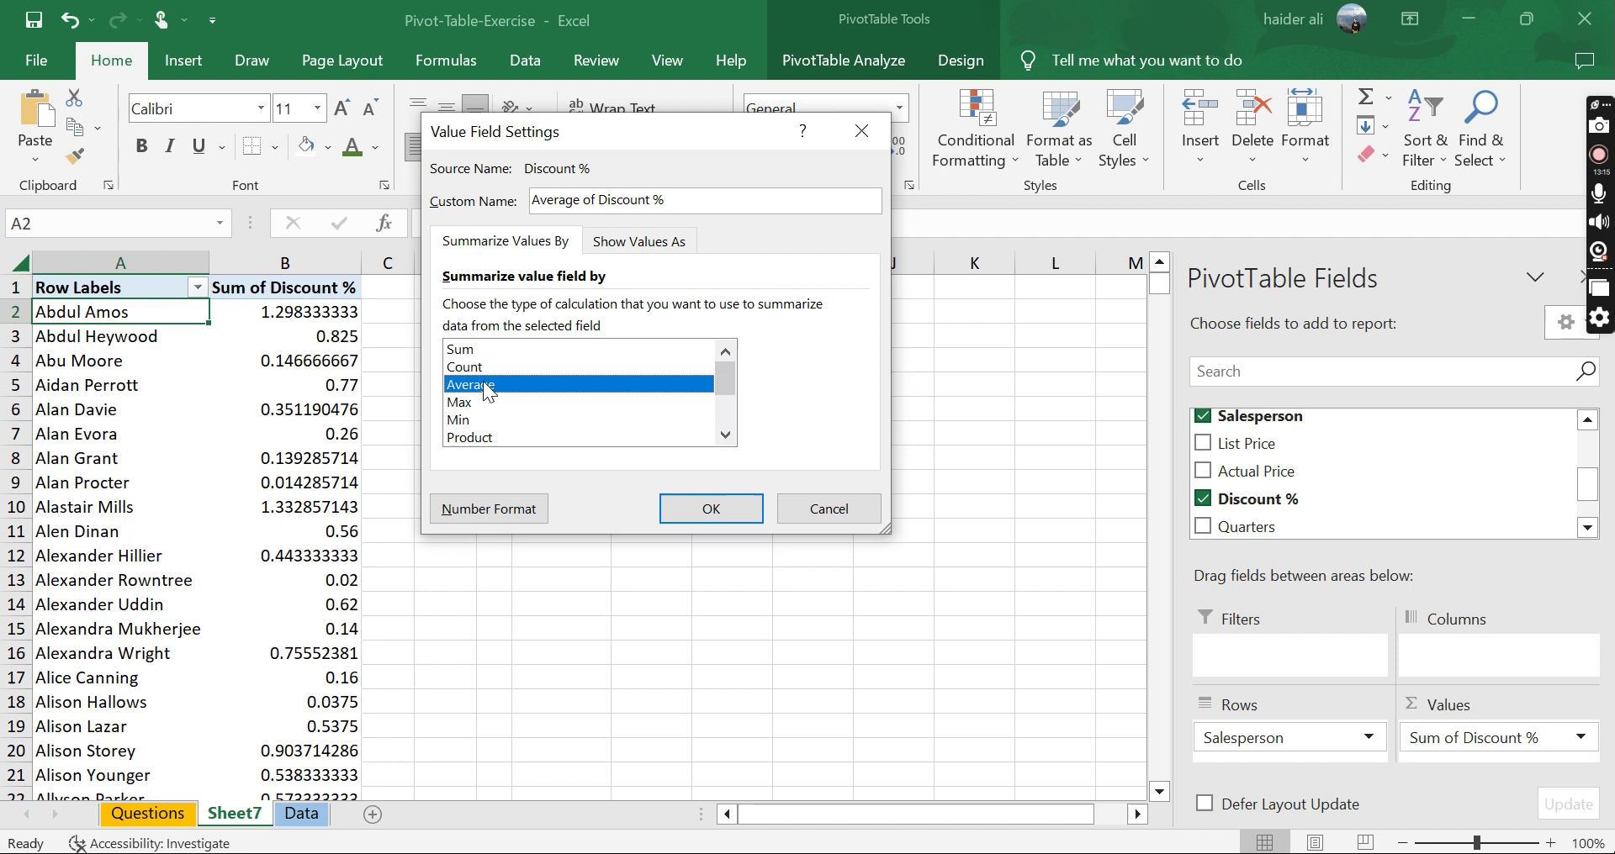
{"action": "left_click", "coordinate": [722, 505]}
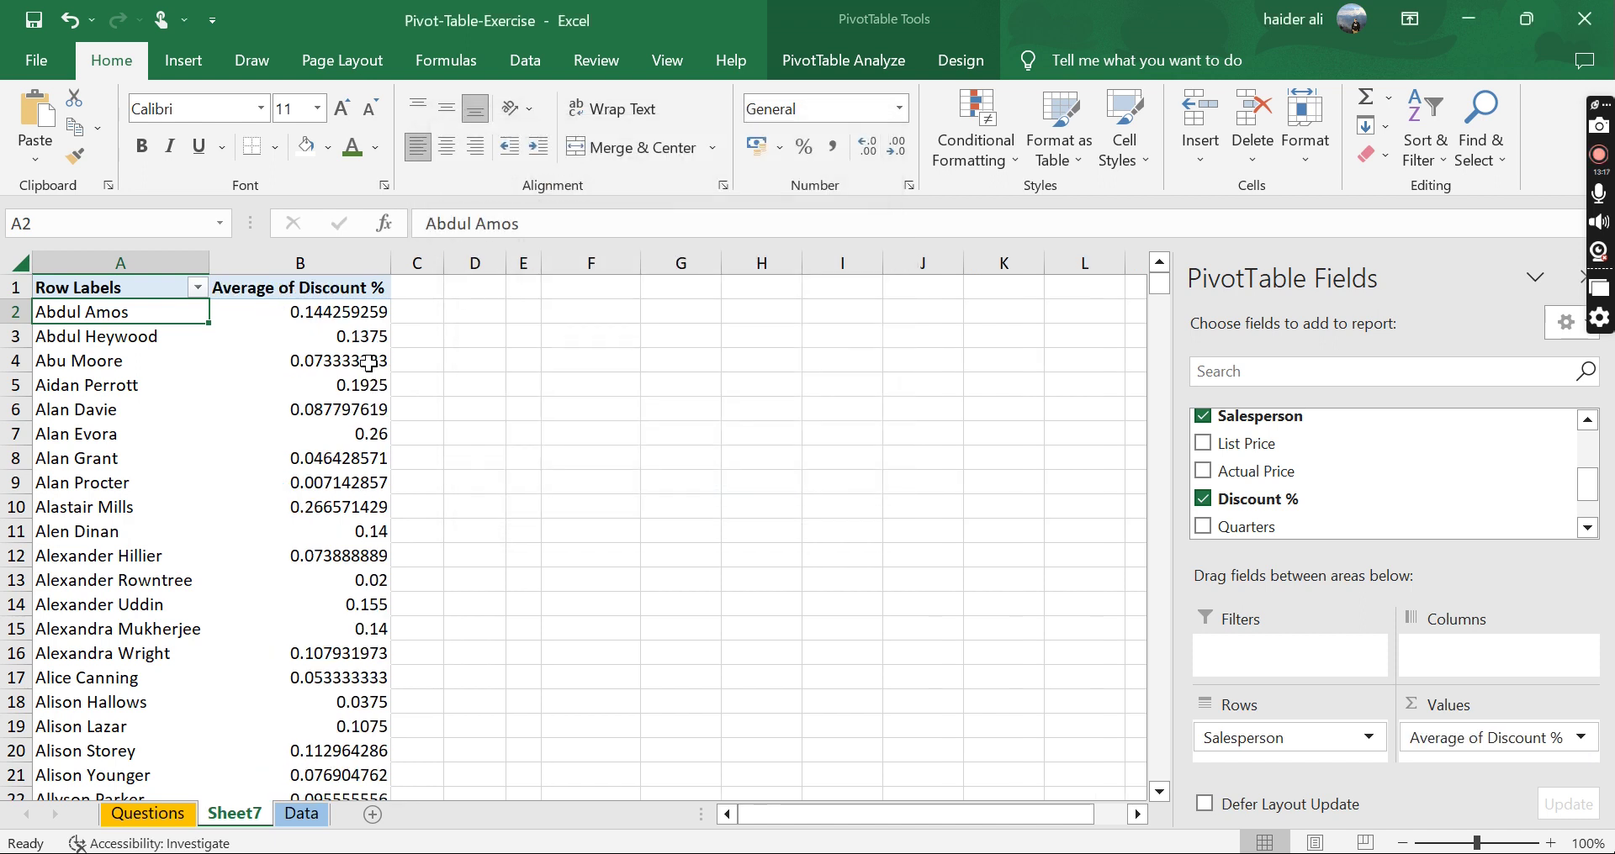
Step: Show the average discount values for the salespeople as % of Grand Total
{"action": "left_click", "coordinate": [342, 317]}
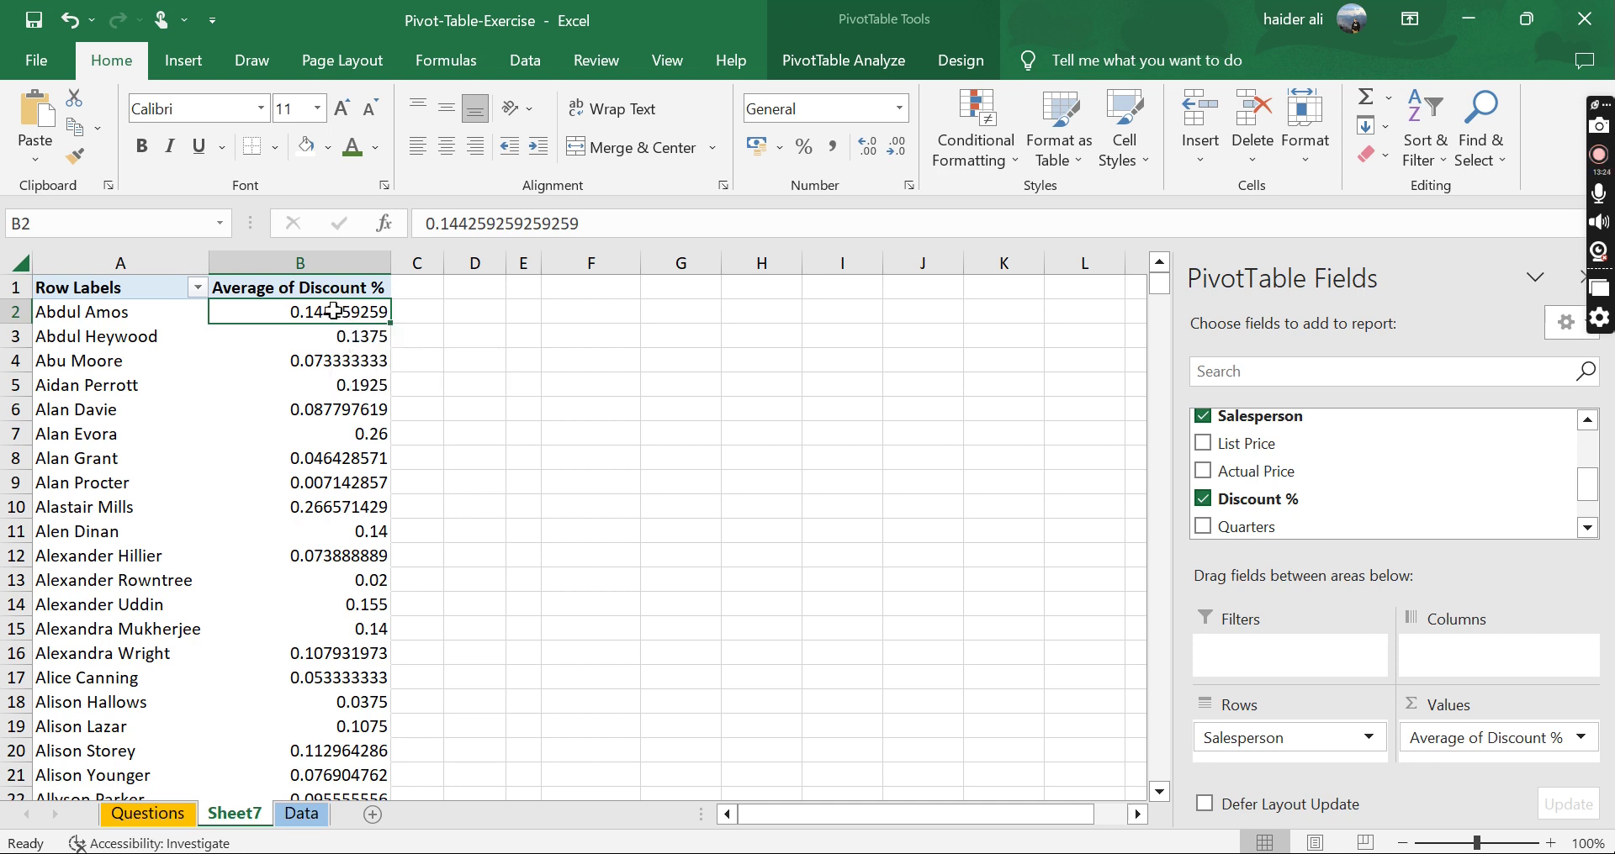
{"action": "right_click", "coordinate": [333, 310]}
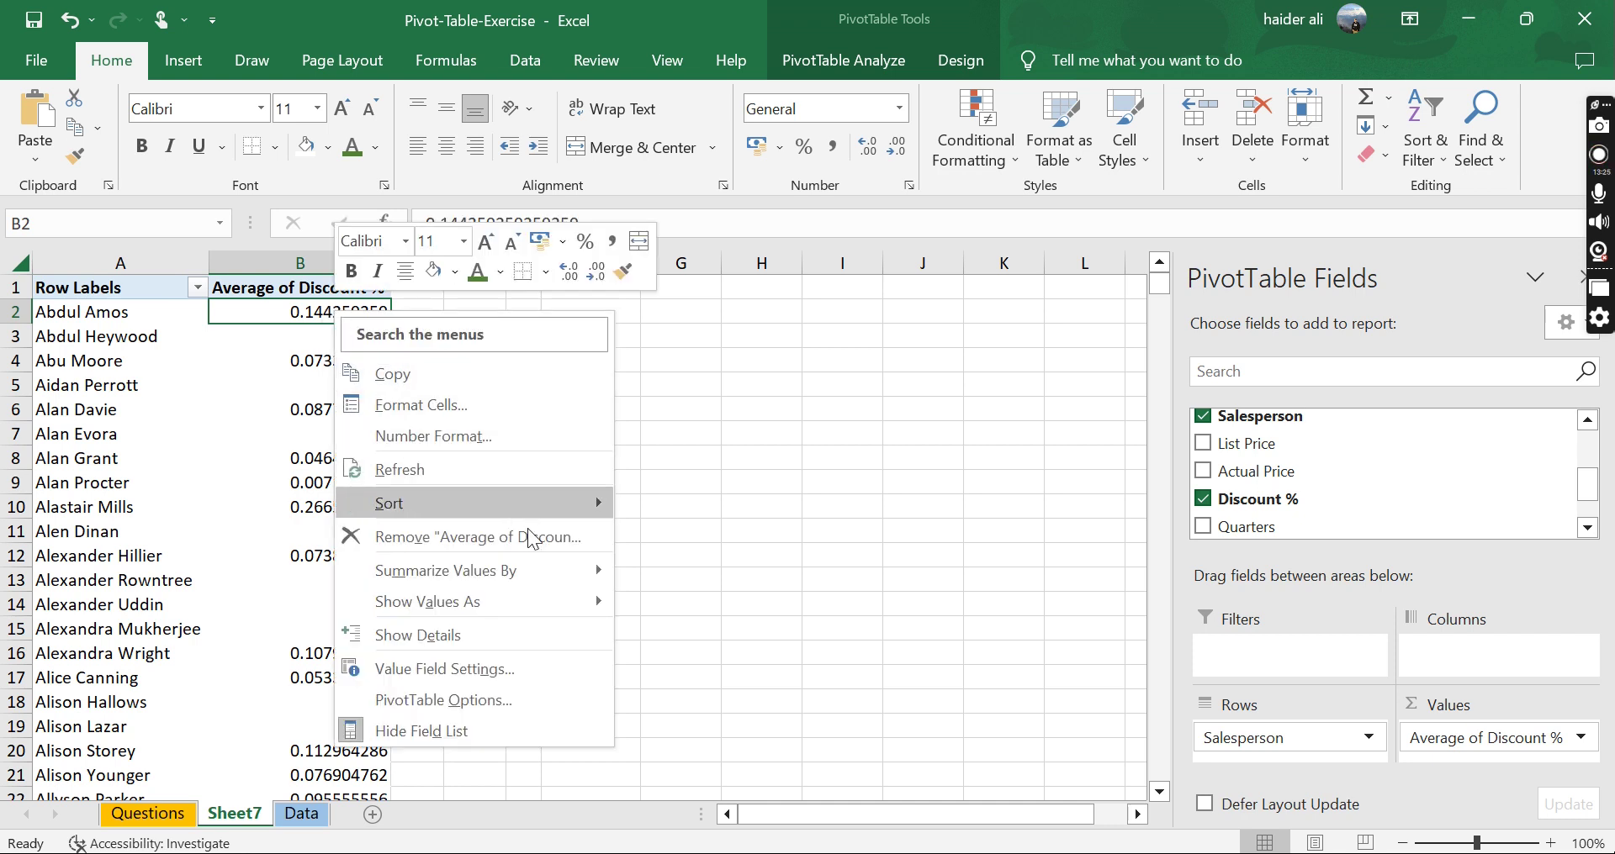
{"action": "mouse_move", "coordinate": [548, 600]}
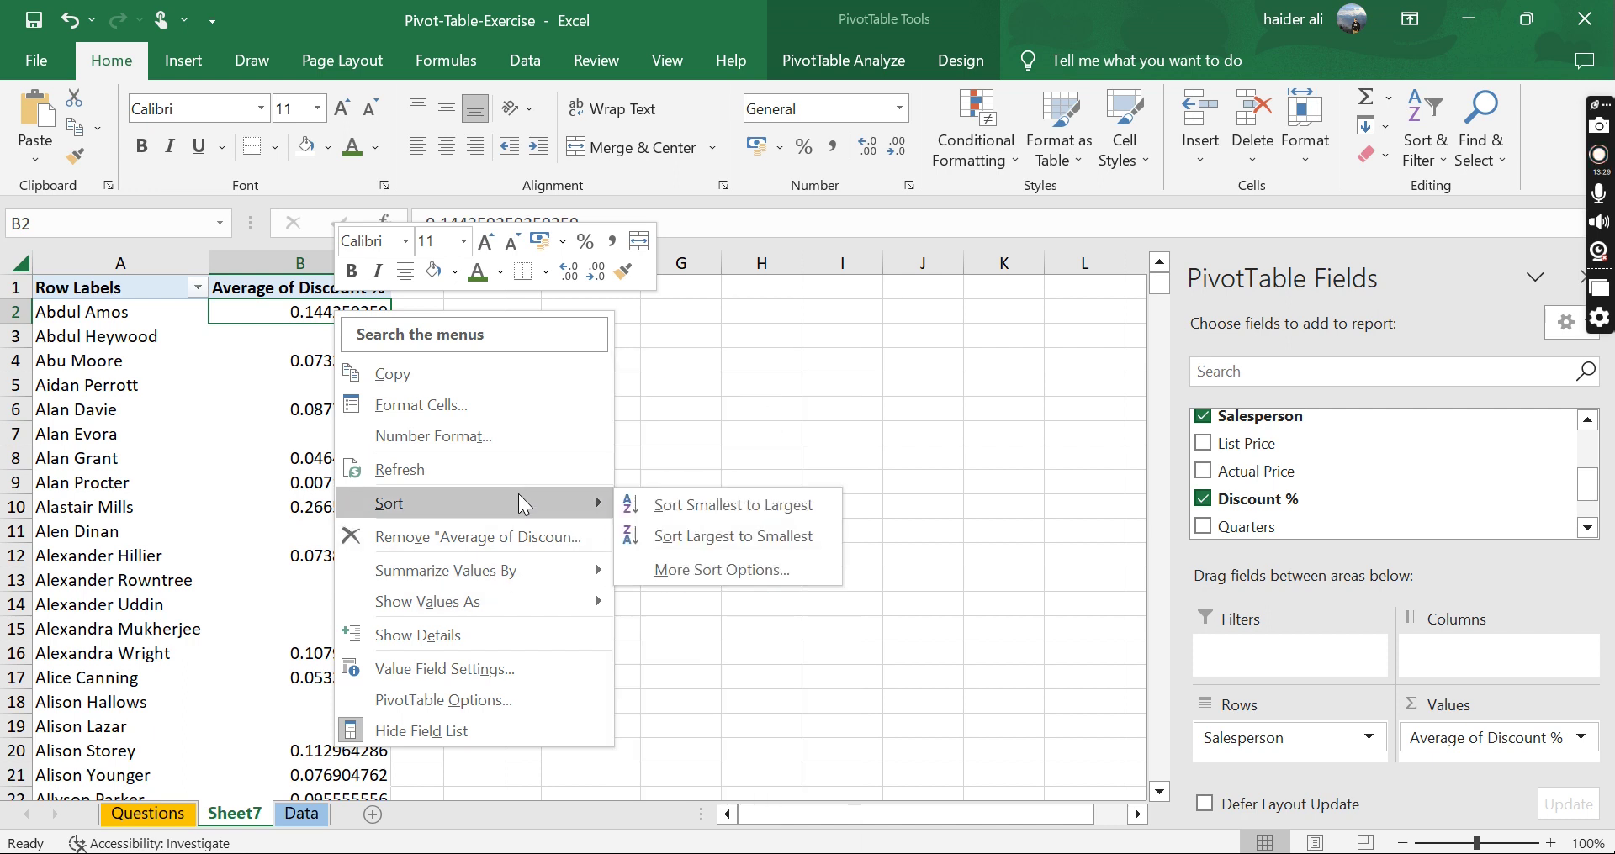
{"action": "key", "text": "Escape"}
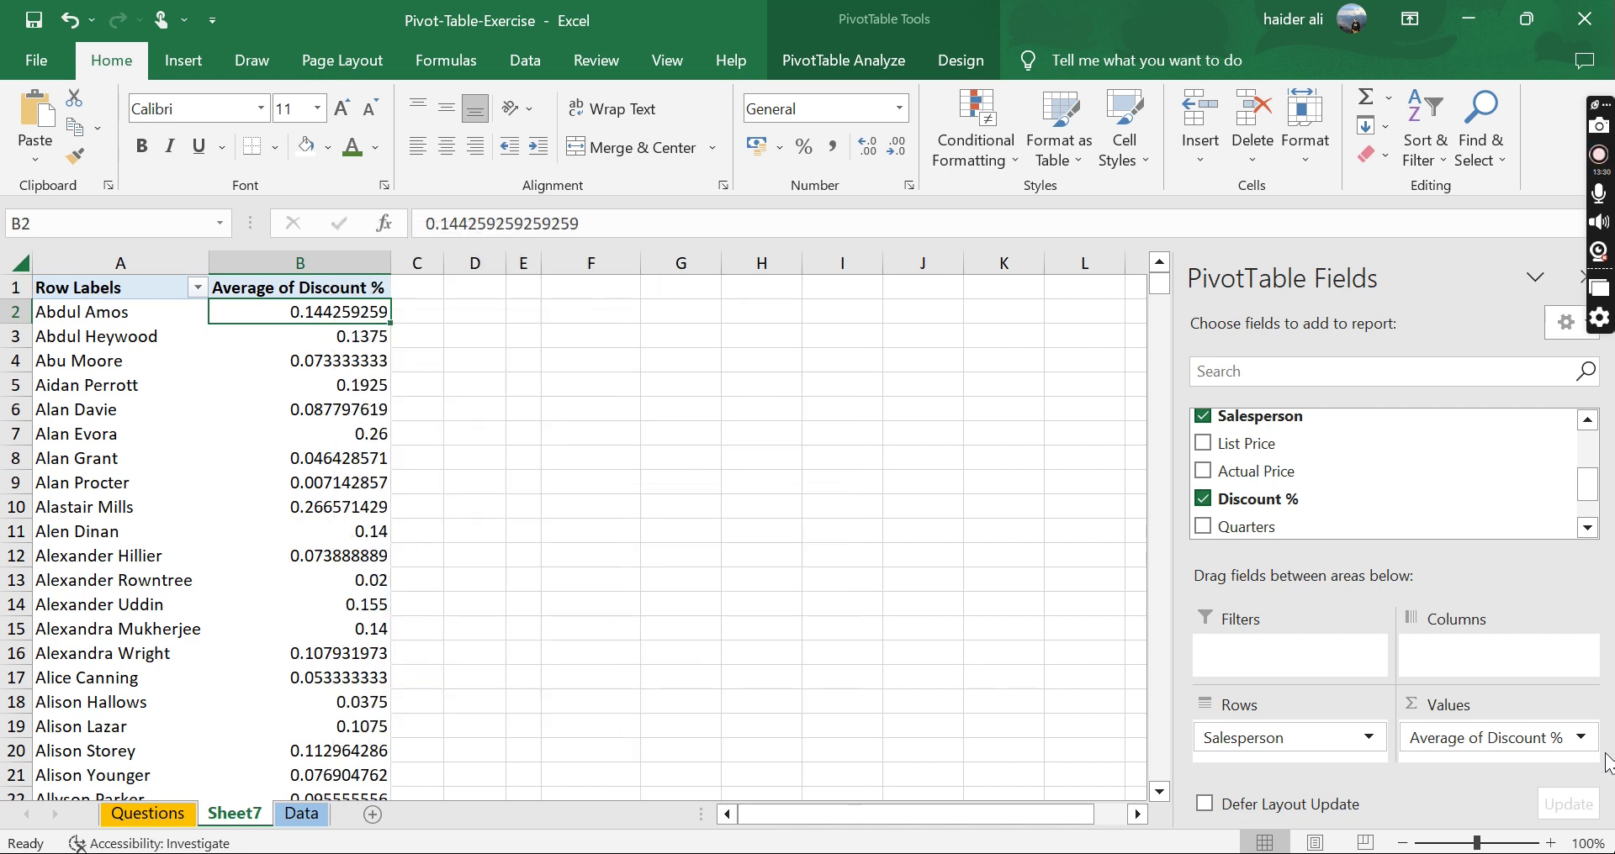
{"action": "right_click", "coordinate": [330, 314]}
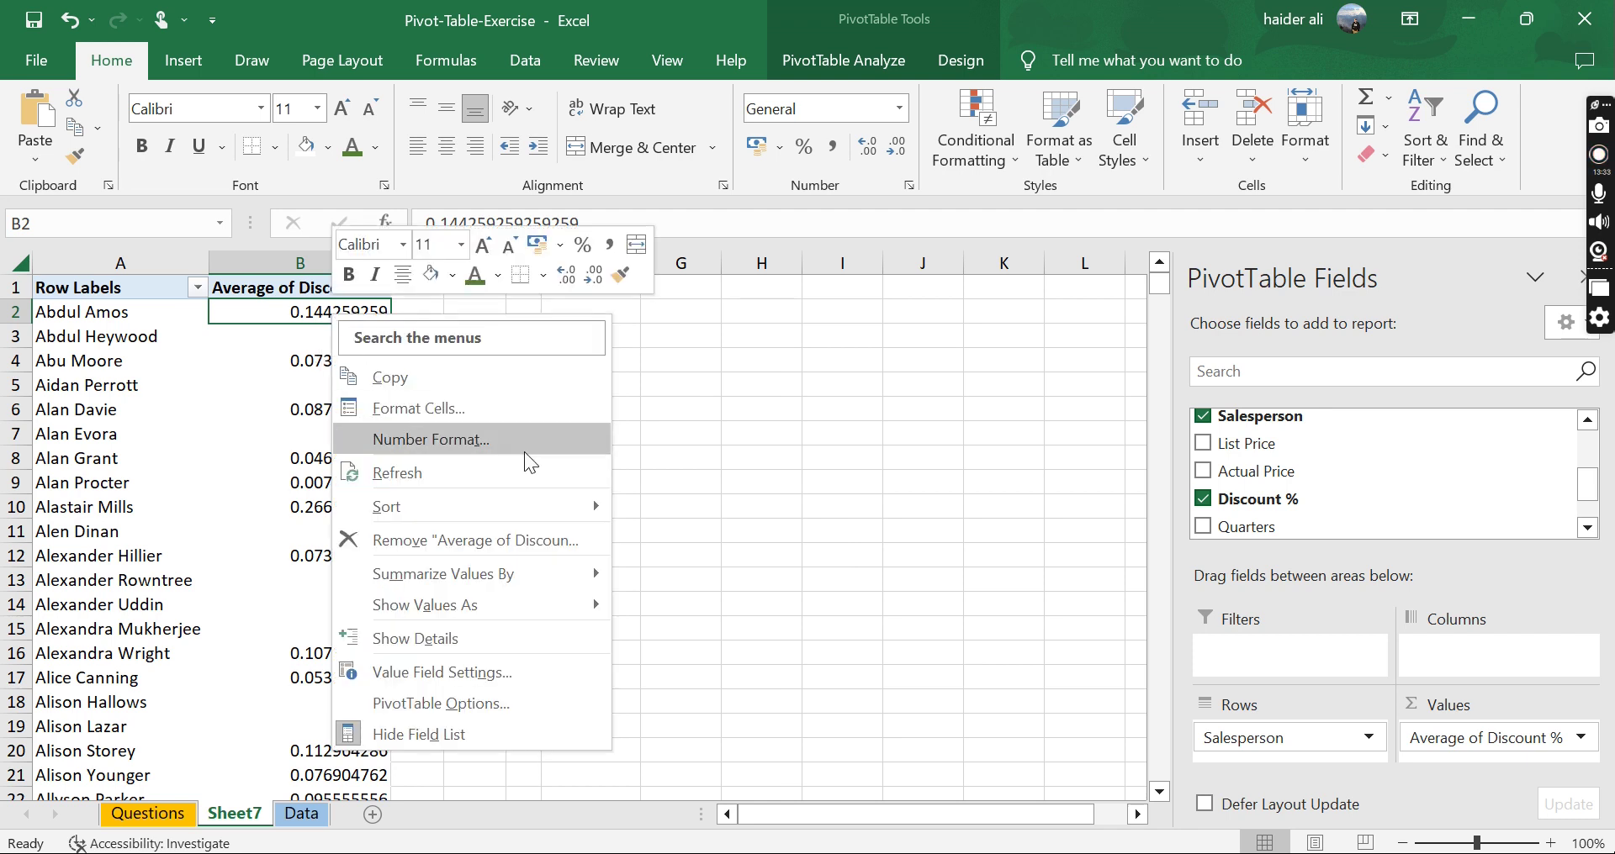
{"action": "mouse_move", "coordinate": [556, 599]}
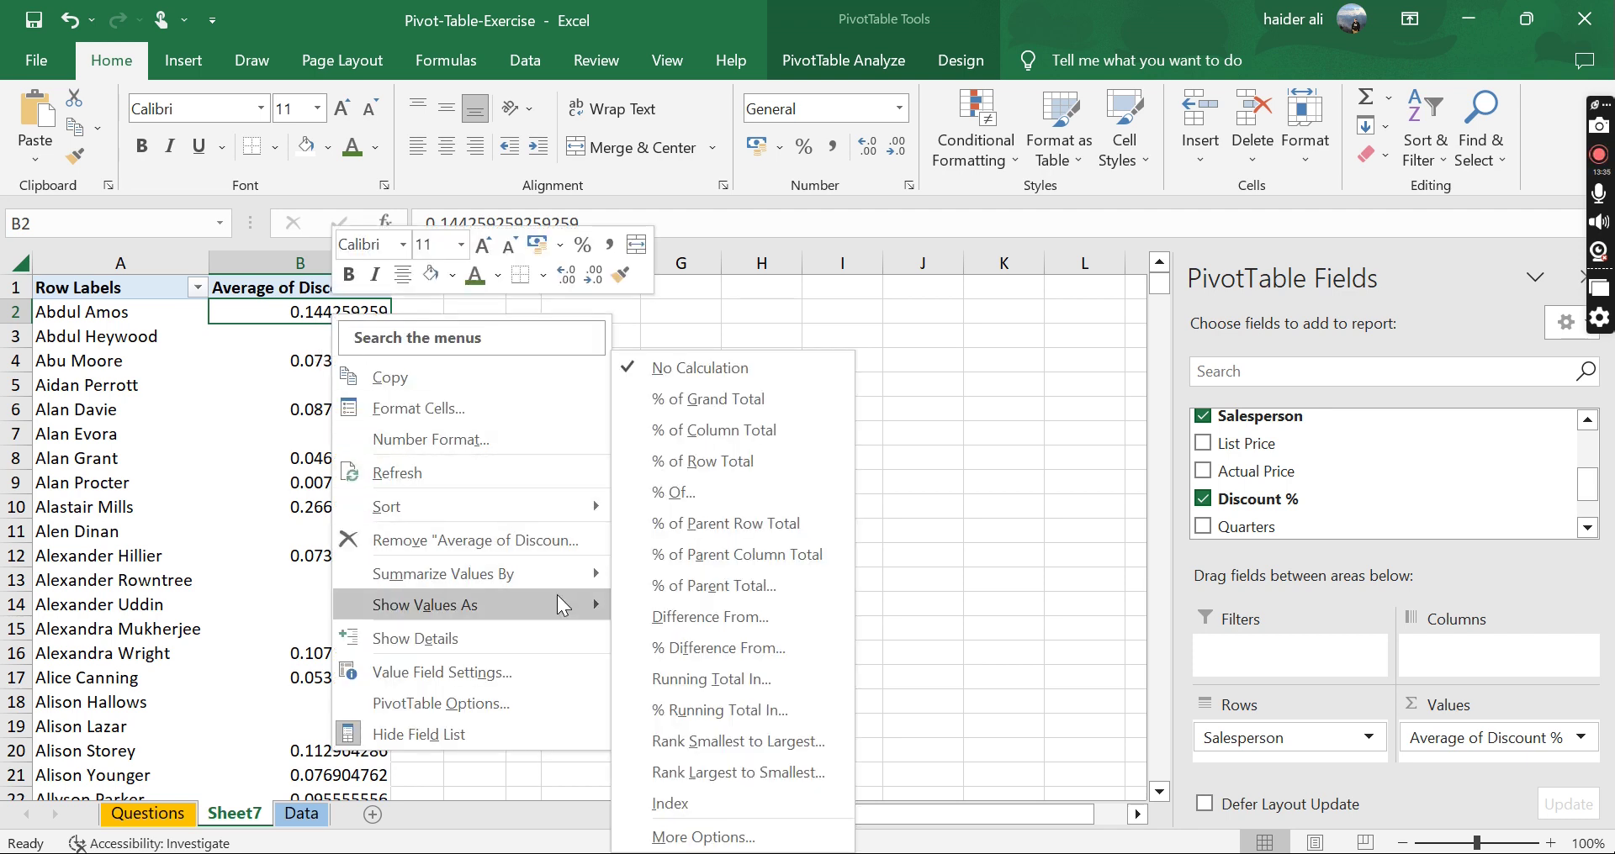
{"action": "left_click", "coordinate": [720, 396]}
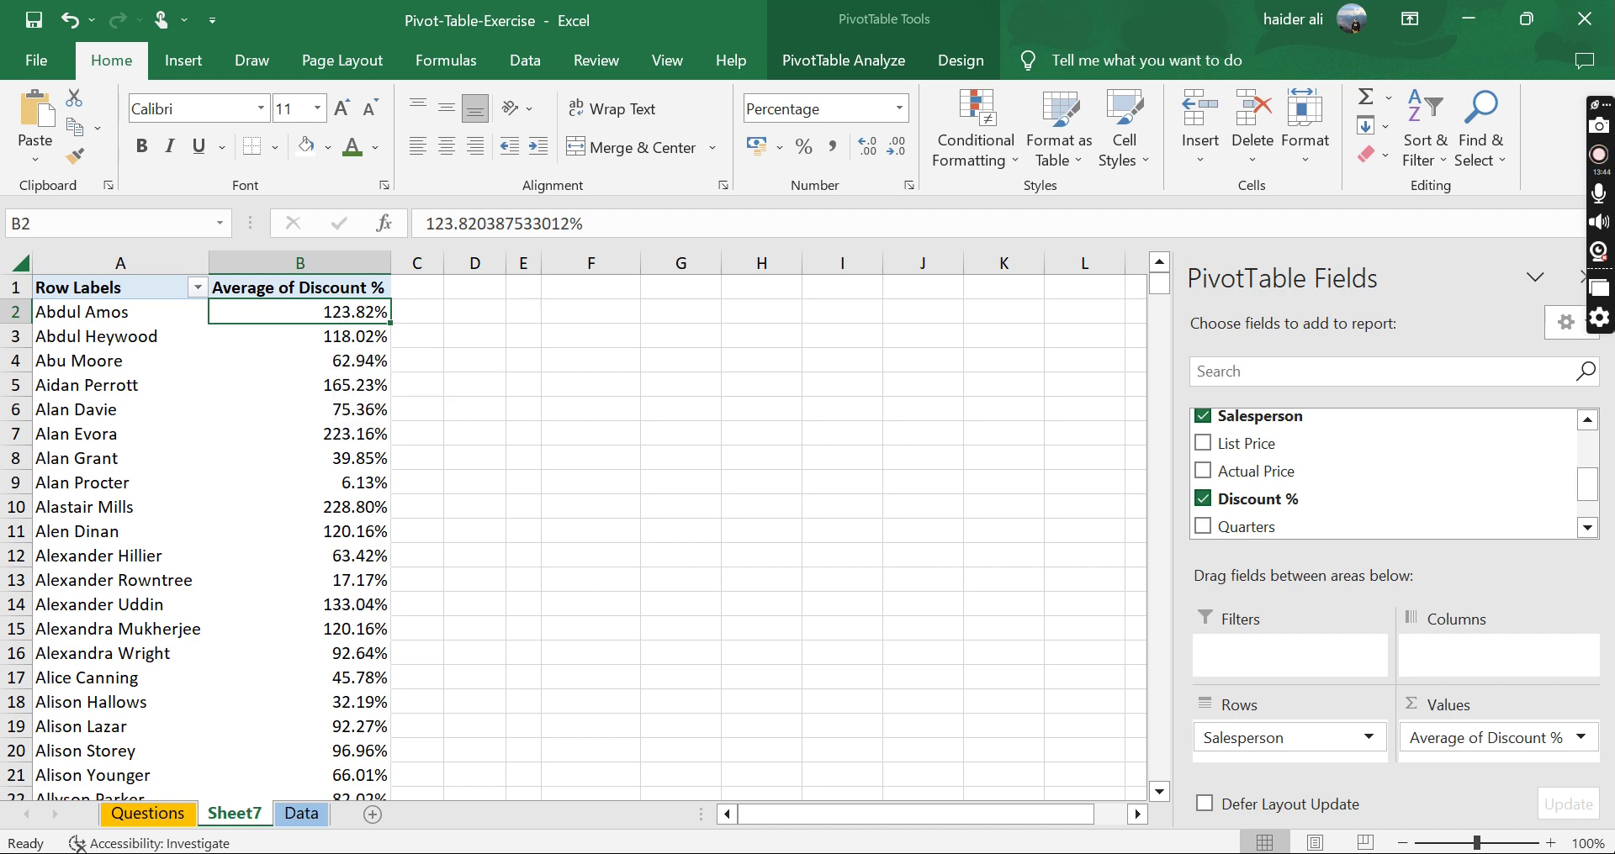
Step: Reread question 4 on the Questions sheet and add the Country field as a report filter to the Sheet7 PivotTable
{"action": "left_click", "coordinate": [148, 814]}
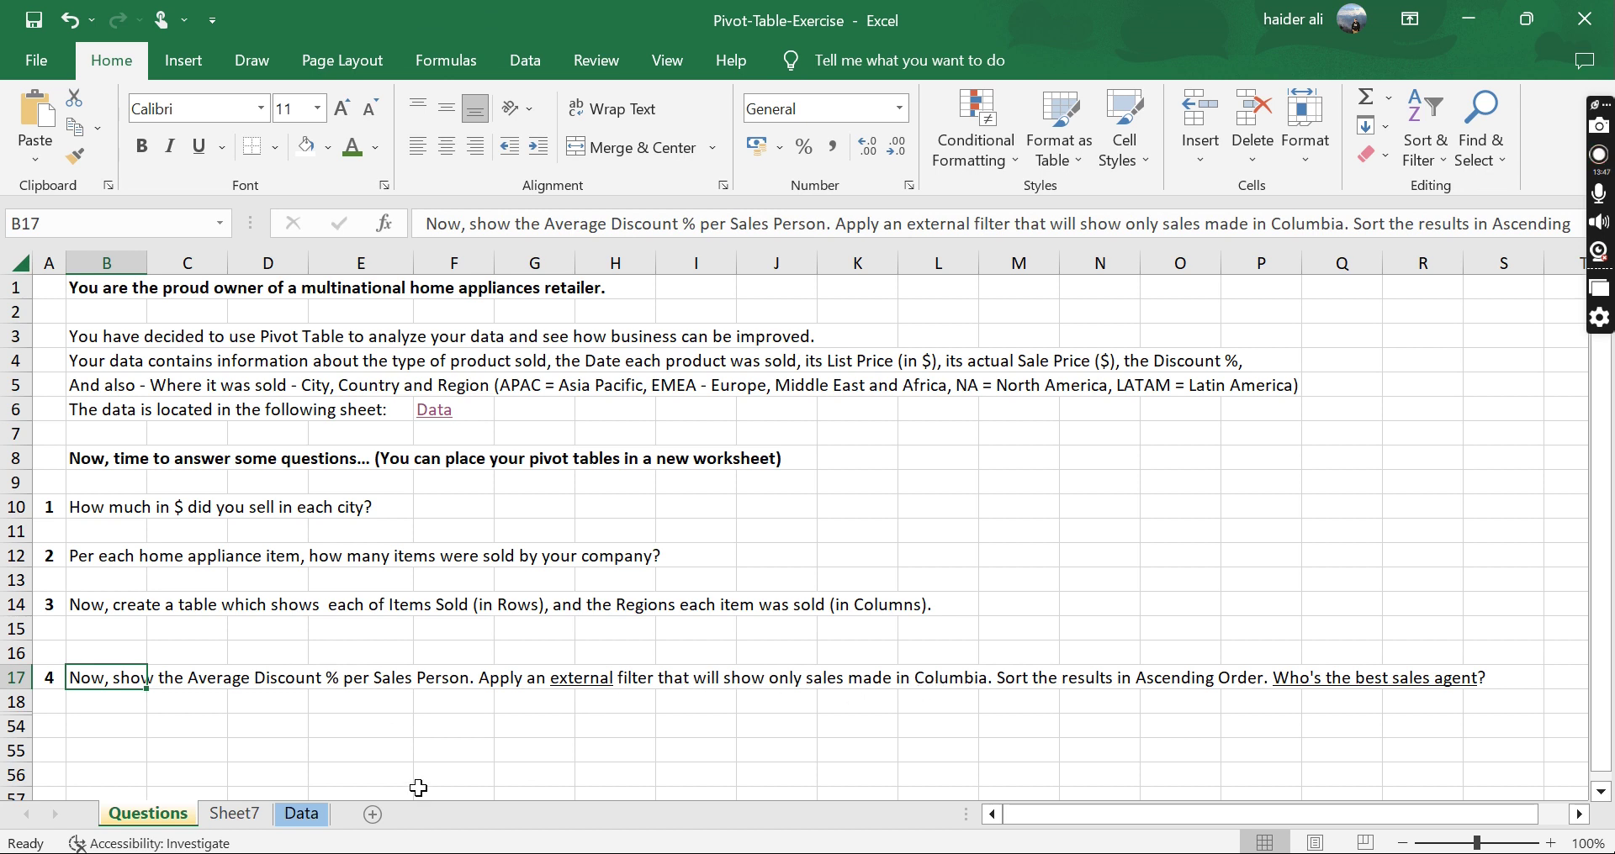
{"action": "left_click", "coordinate": [235, 814]}
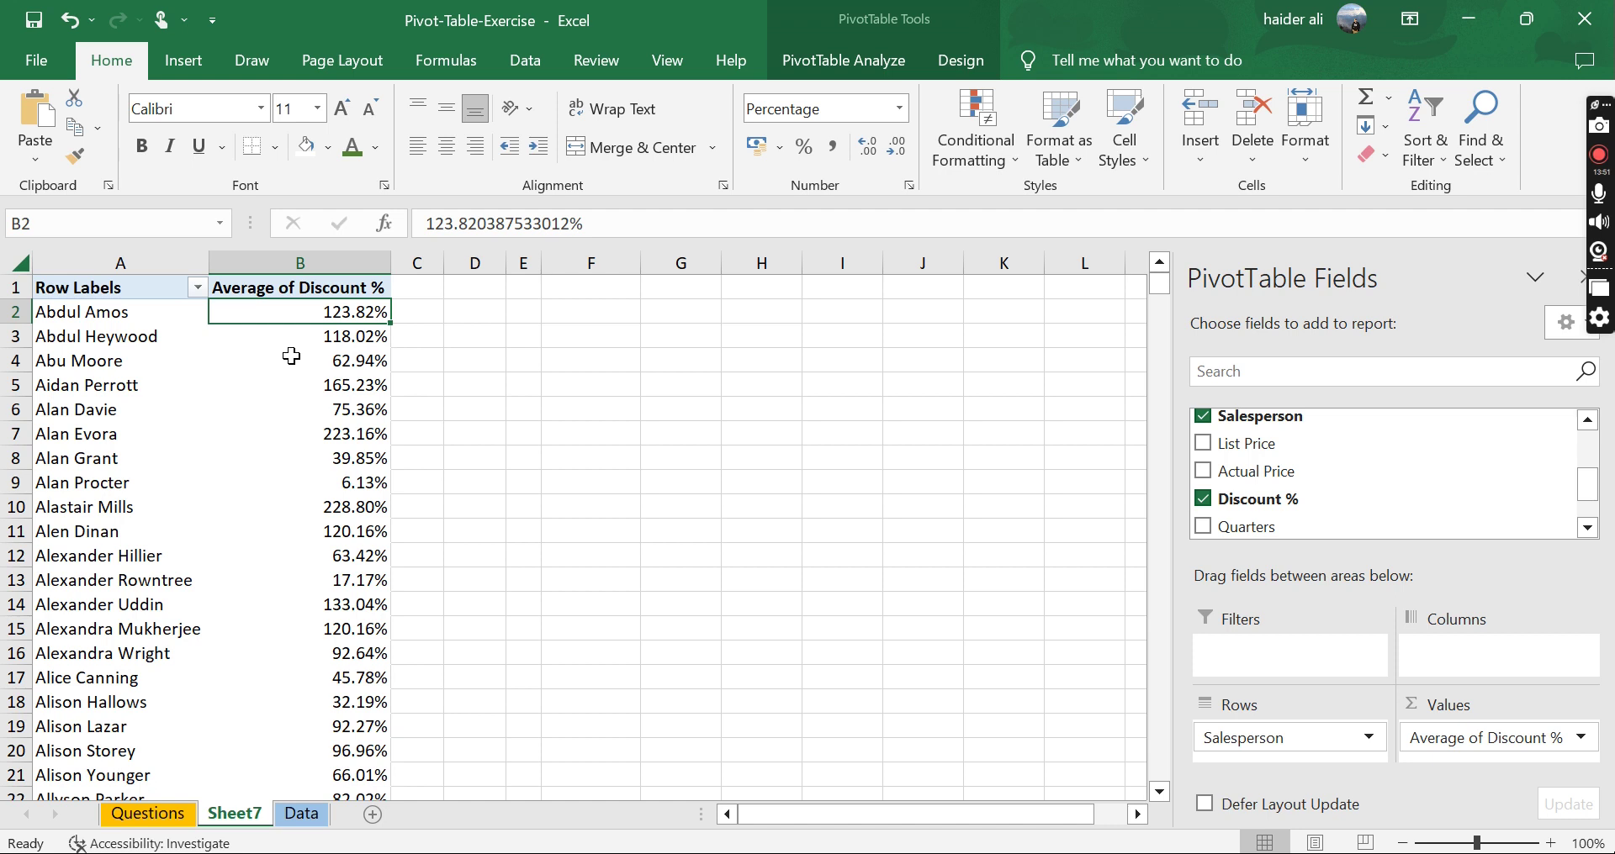
{"action": "mouse_move", "coordinate": [303, 352]}
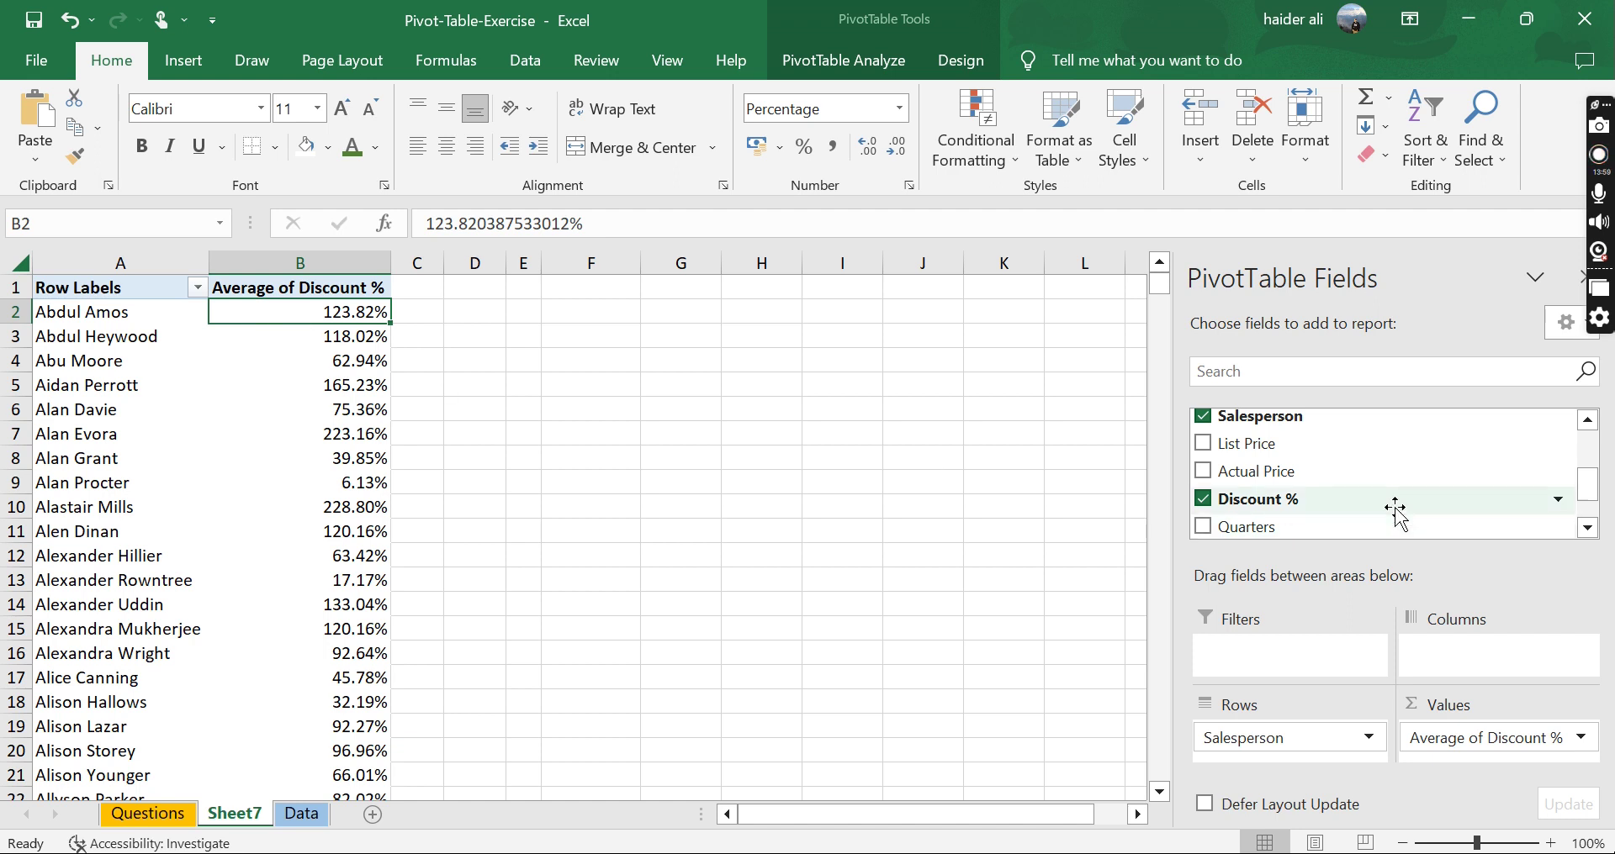
{"action": "scroll", "coordinate": [1368, 505], "scroll_direction": "up", "scroll_amount": 2}
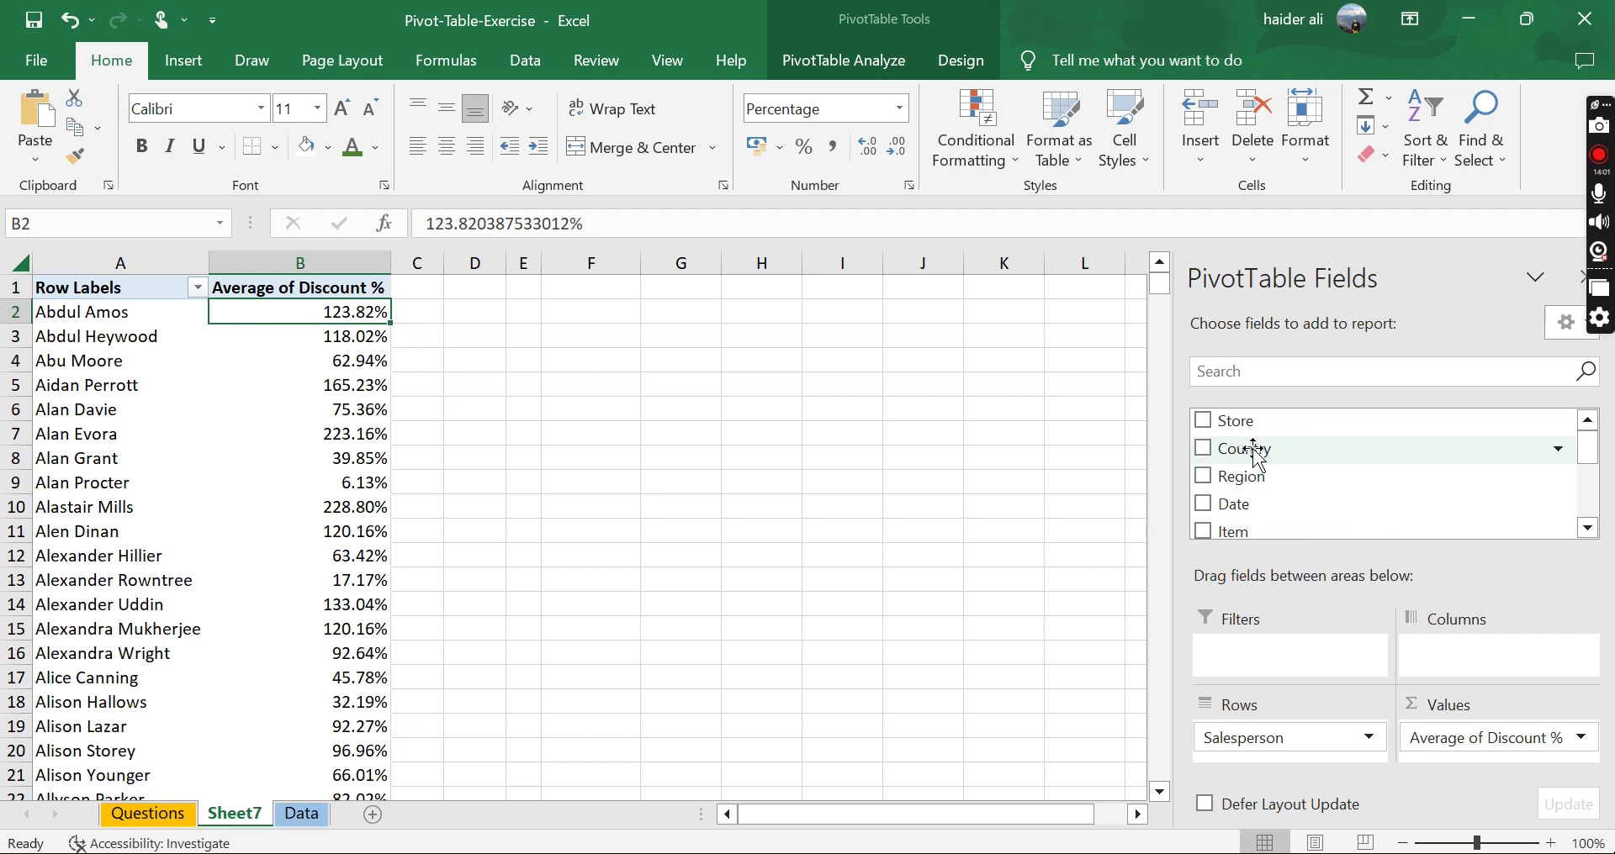
{"action": "left_click_drag", "start_coordinate": [1253, 454], "coordinate": [1274, 654]}
{"action": "left_click", "coordinate": [458, 408]}
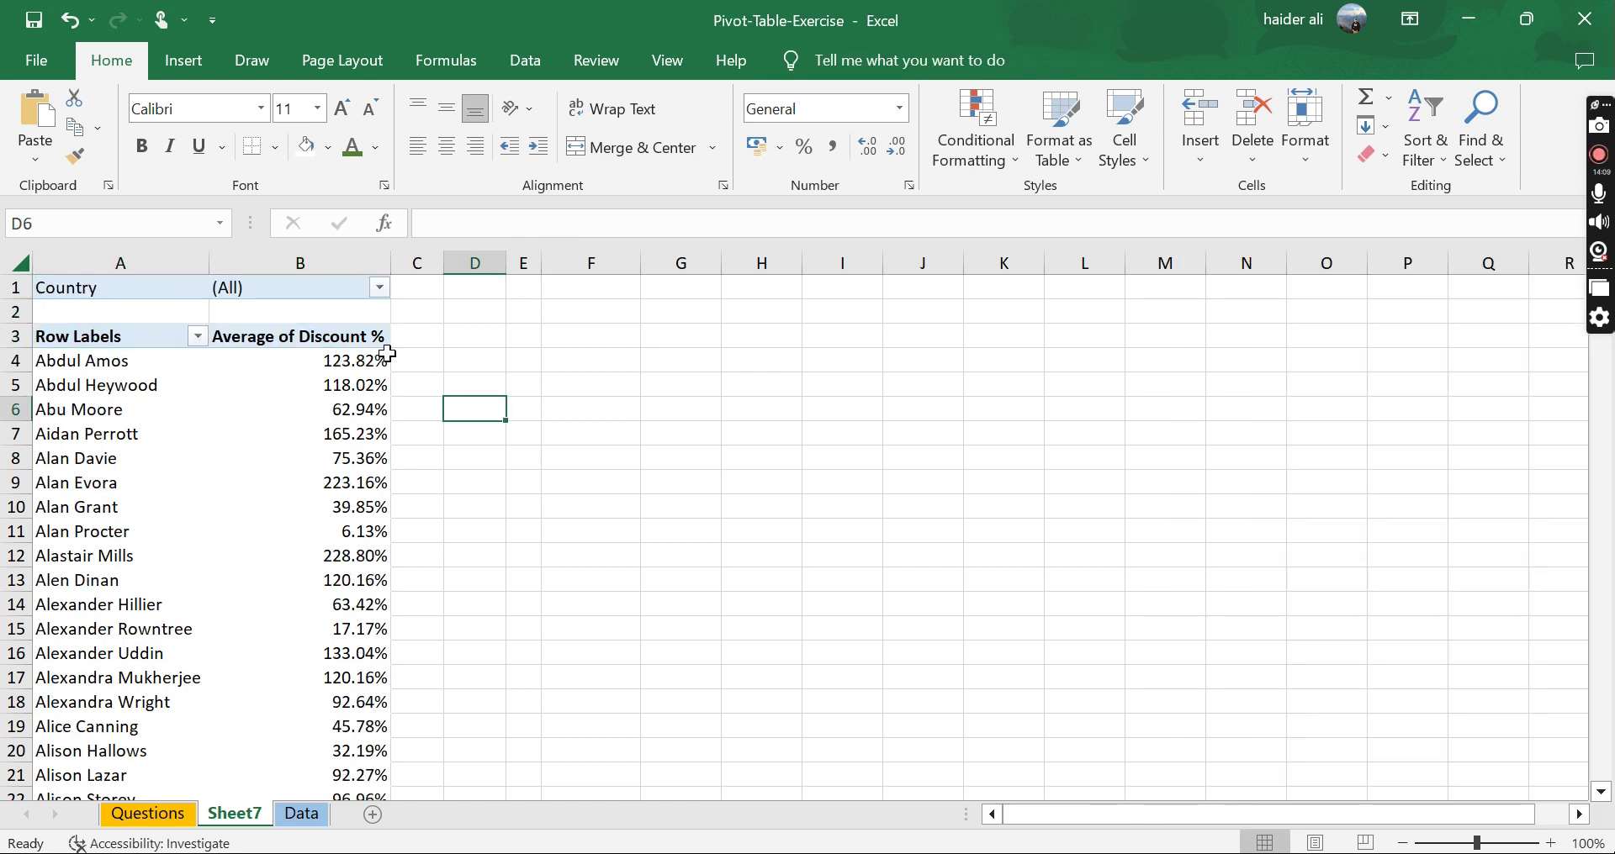
{"action": "left_click", "coordinate": [227, 409]}
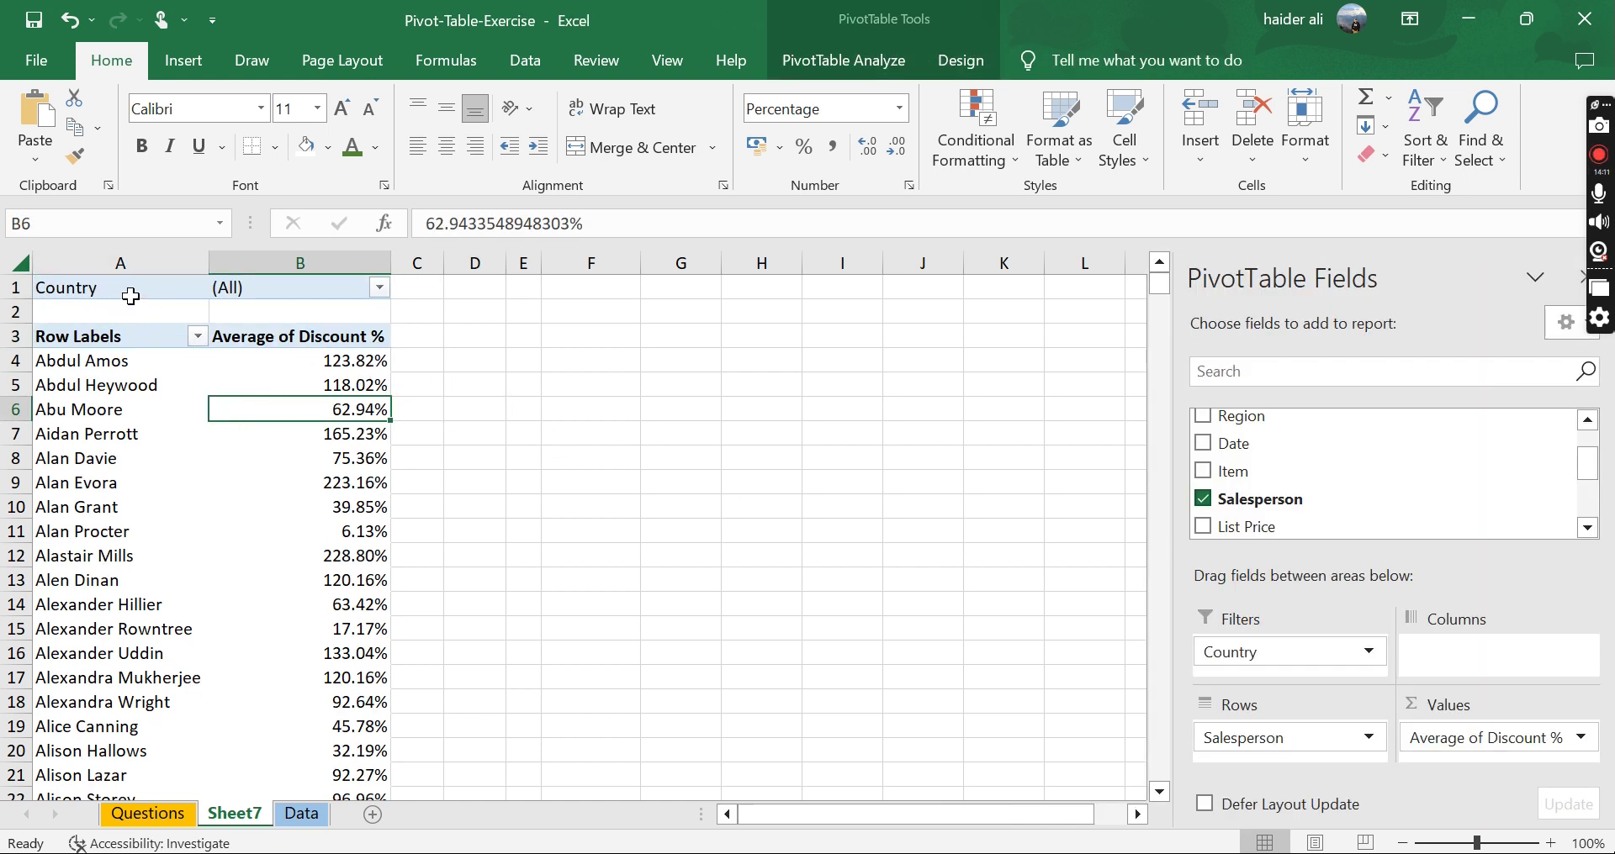
Step: Filter the PivotTable's Country field to show only Columbia
{"action": "left_click", "coordinate": [130, 296]}
{"action": "left_click", "coordinate": [380, 288]}
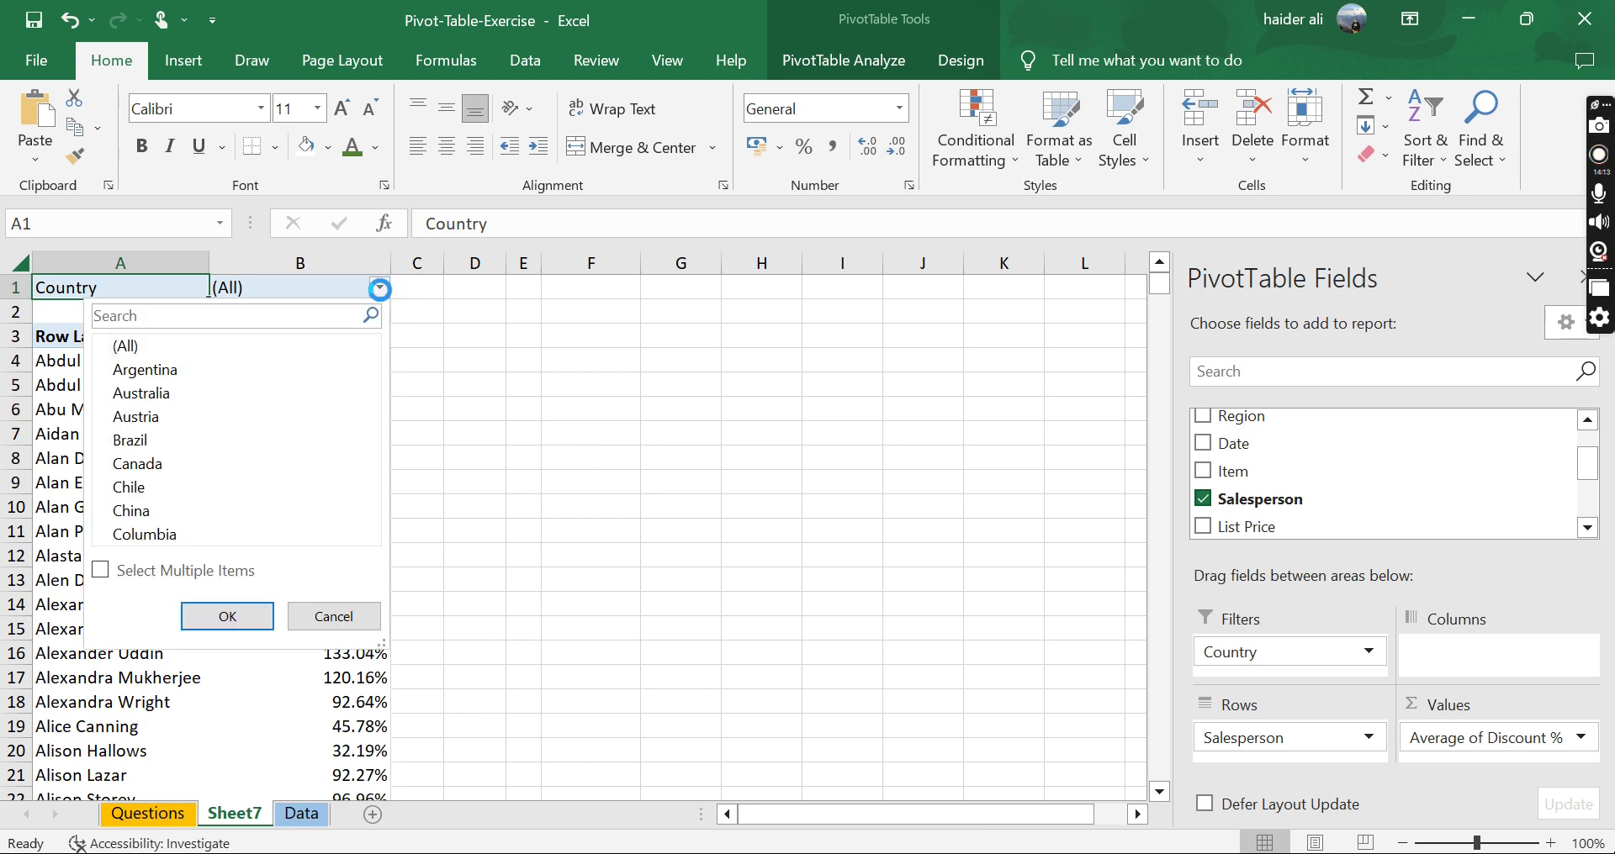
{"action": "left_click", "coordinate": [132, 345]}
{"action": "left_click", "coordinate": [145, 535]}
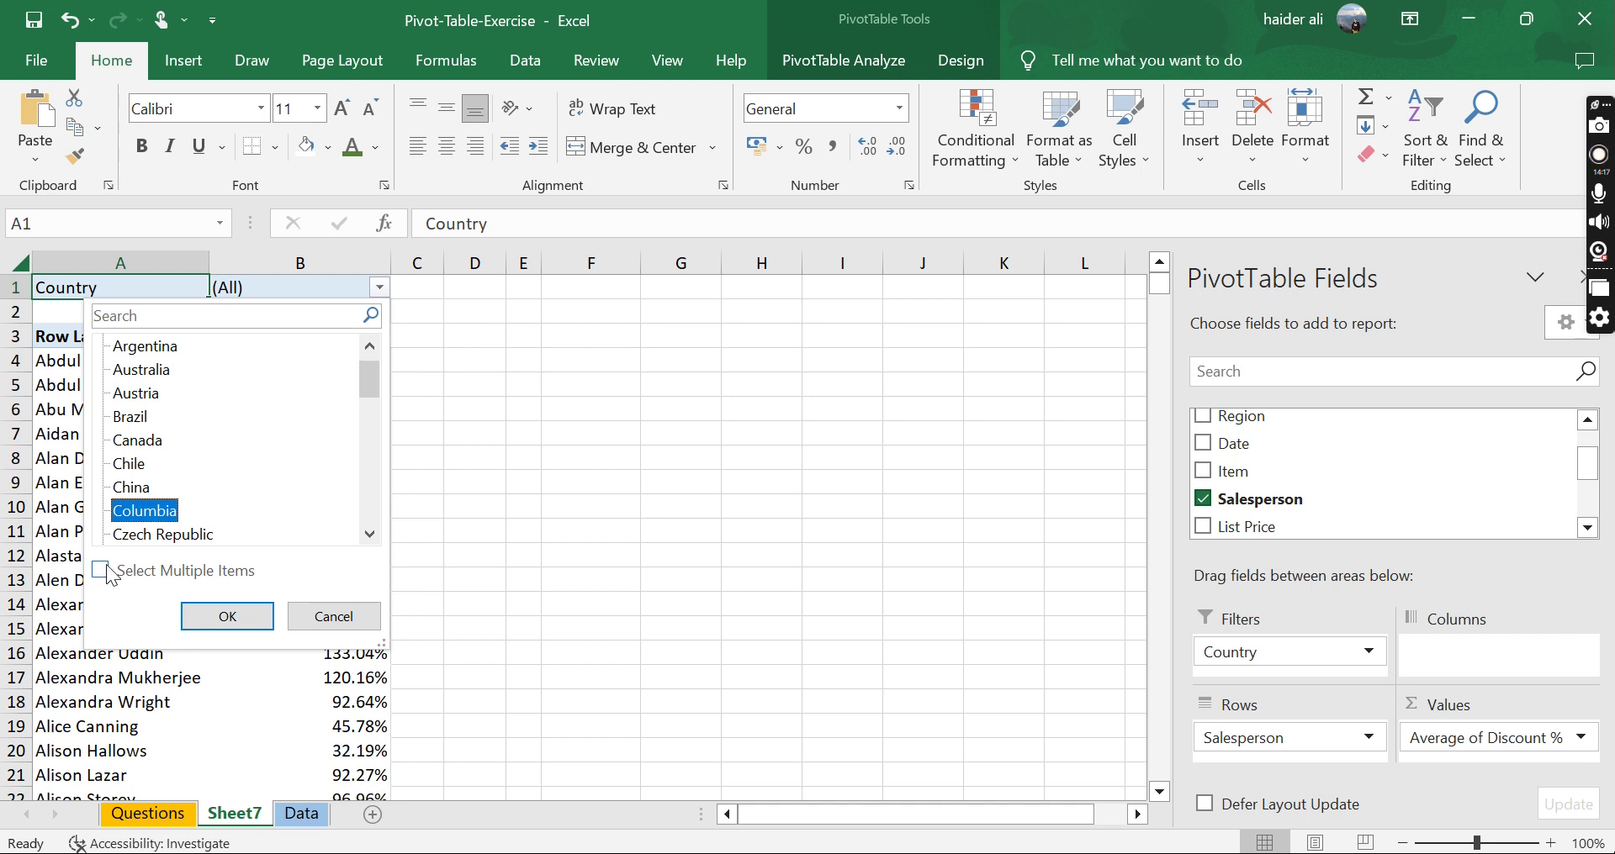
{"action": "left_click", "coordinate": [223, 616]}
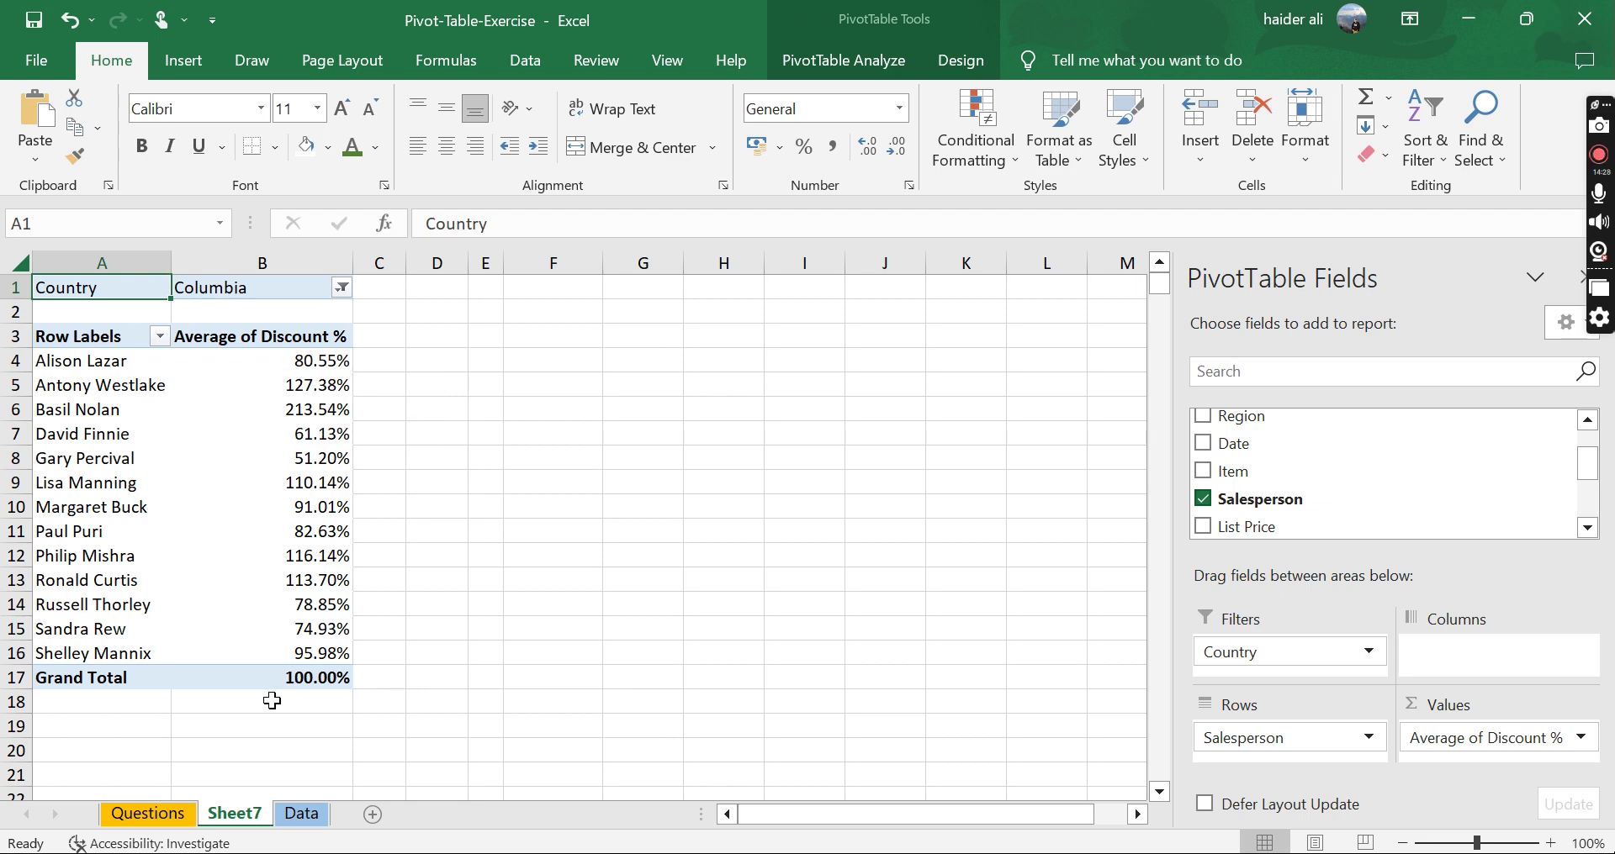
Step: Check the sorting requirement in question 4 and sort the average discount values from smallest to largest
{"action": "left_click", "coordinate": [164, 814]}
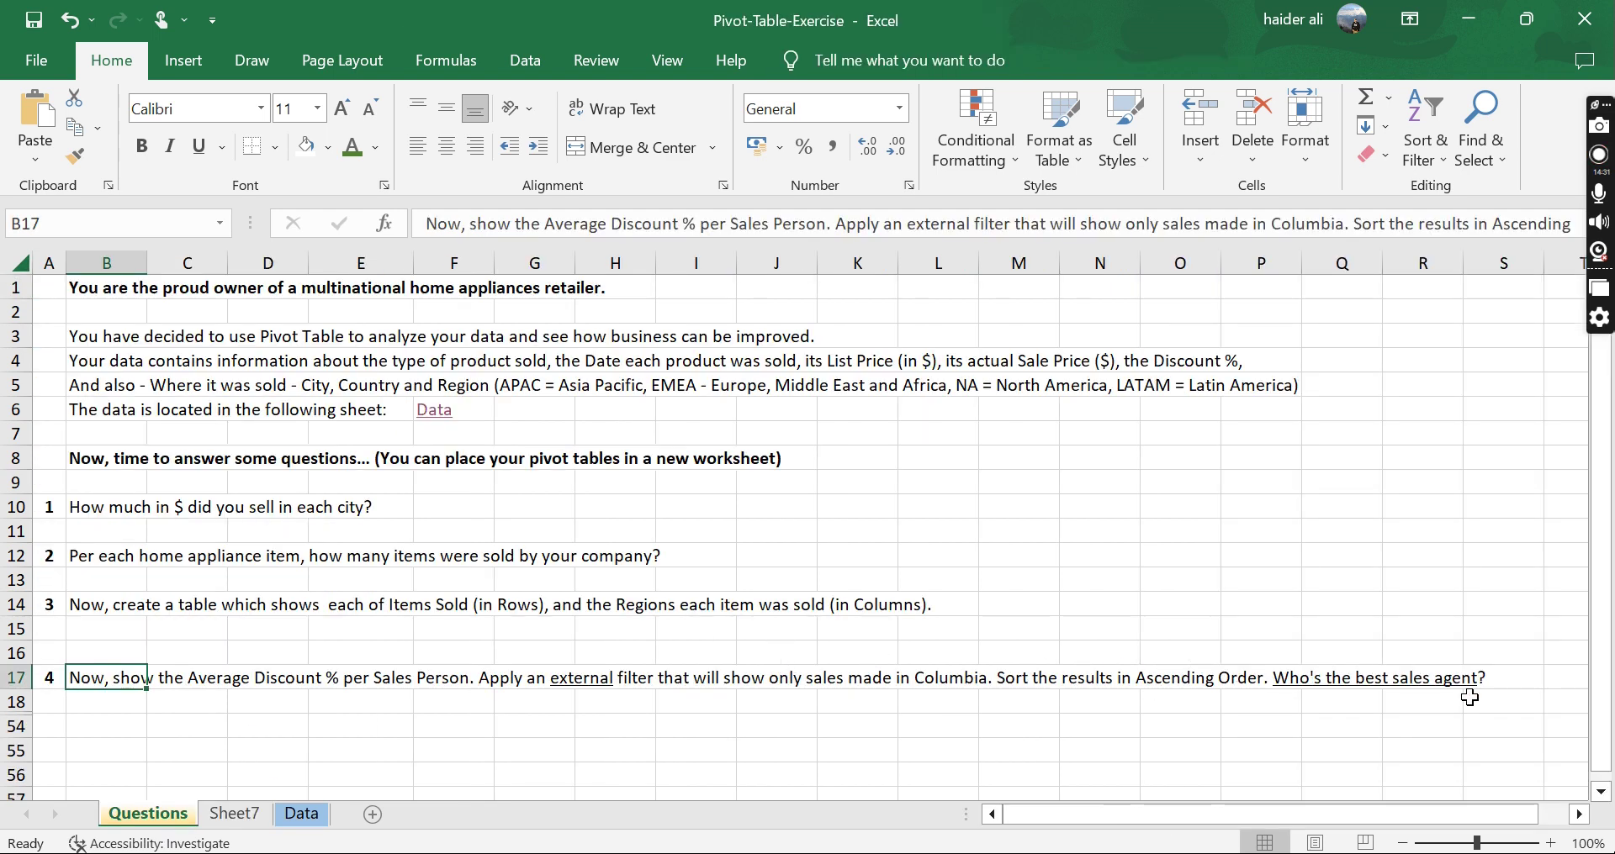
{"action": "left_click", "coordinate": [243, 821]}
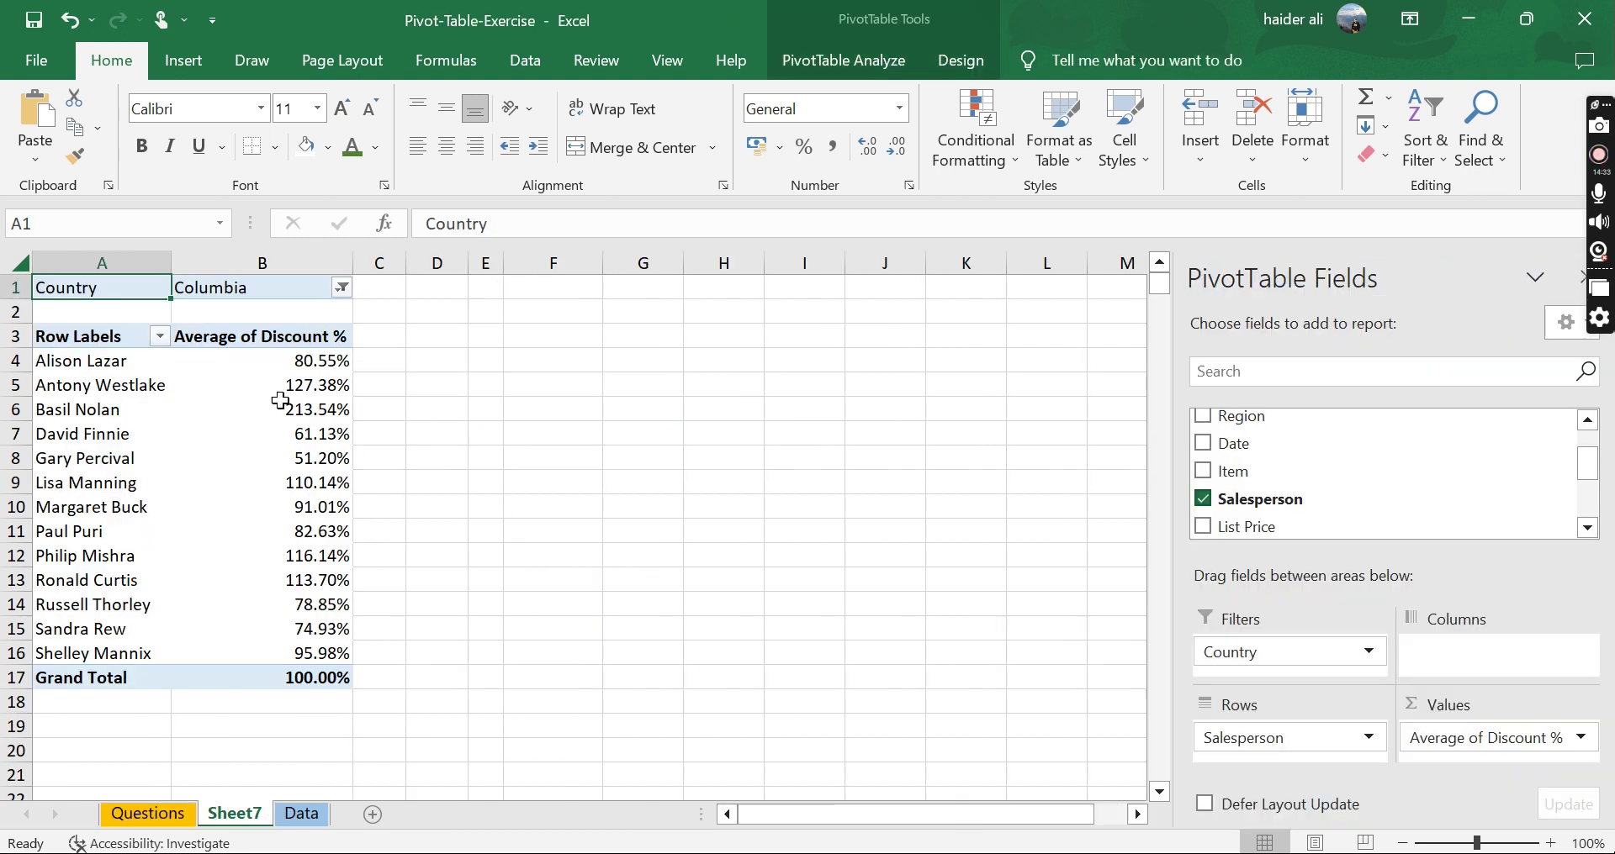
{"action": "left_click", "coordinate": [300, 365]}
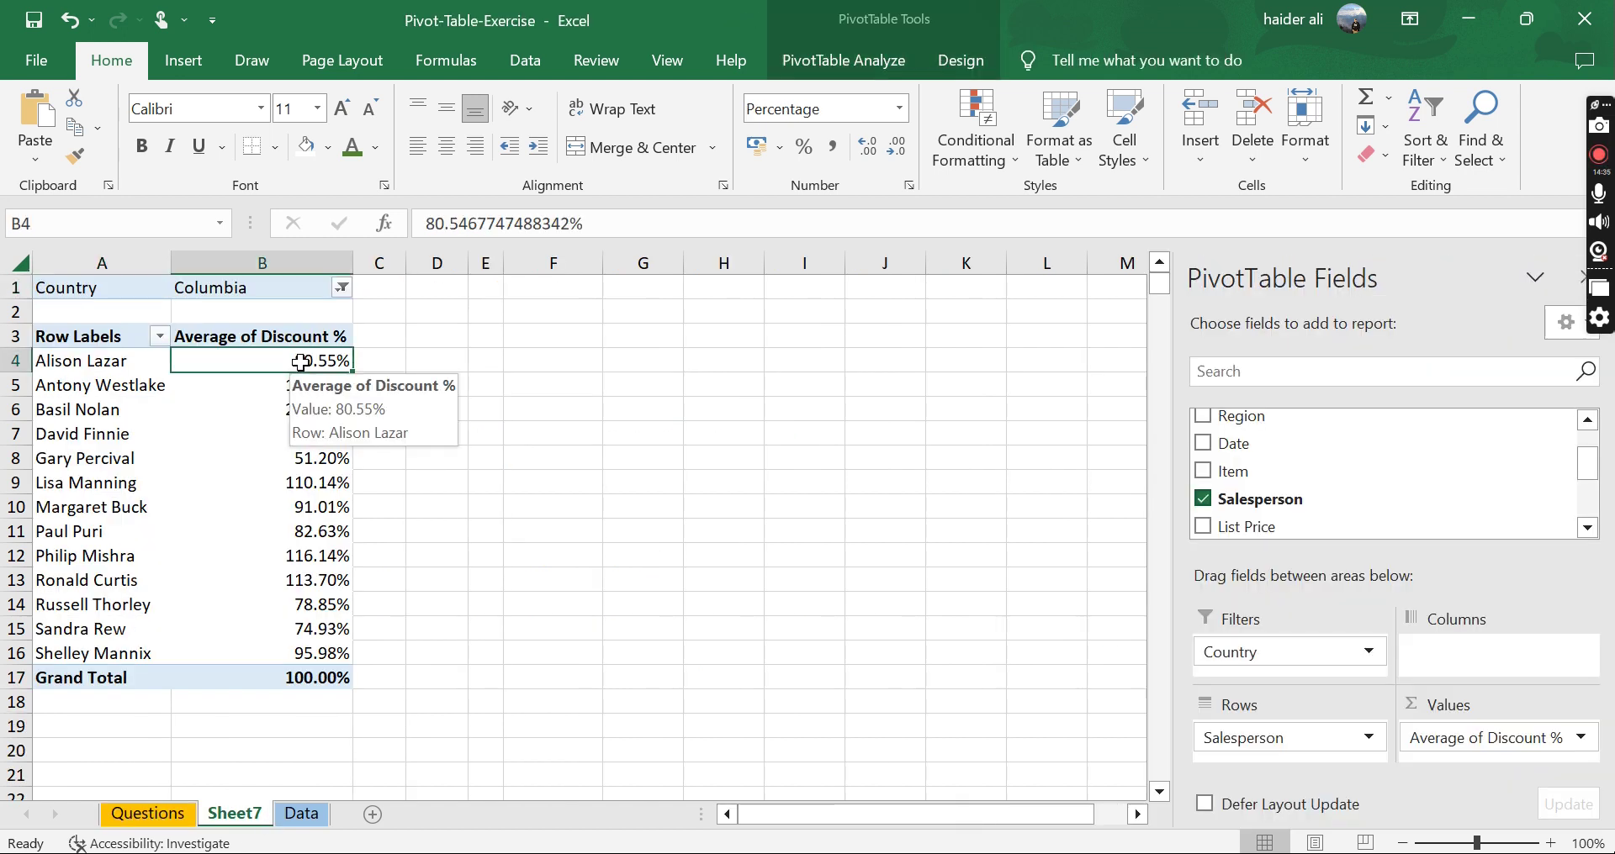
{"action": "right_click", "coordinate": [301, 368]}
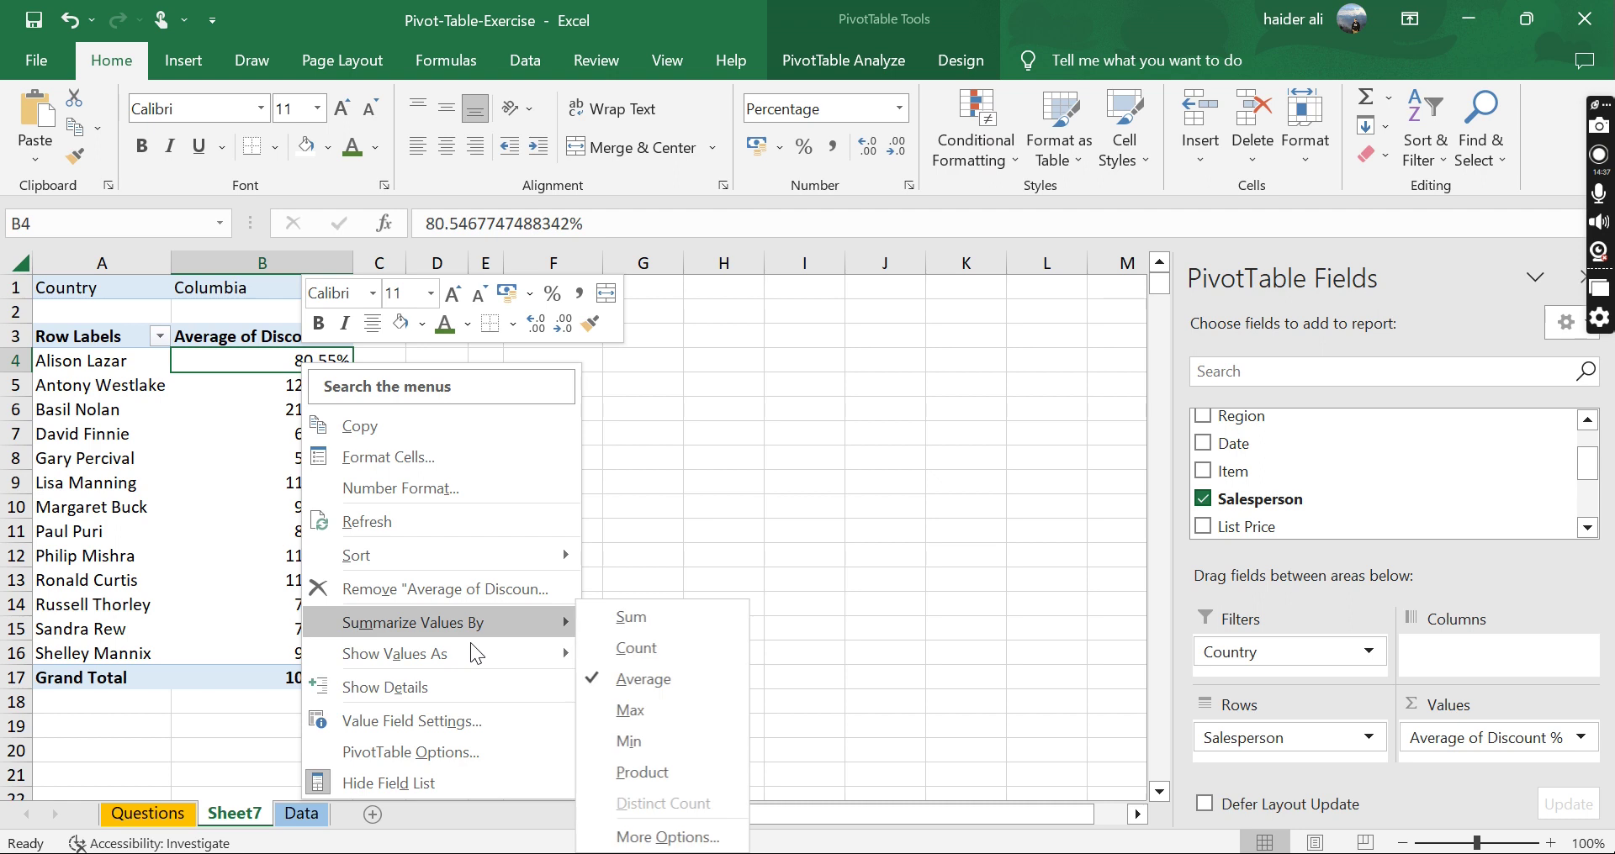
{"action": "mouse_move", "coordinate": [474, 646]}
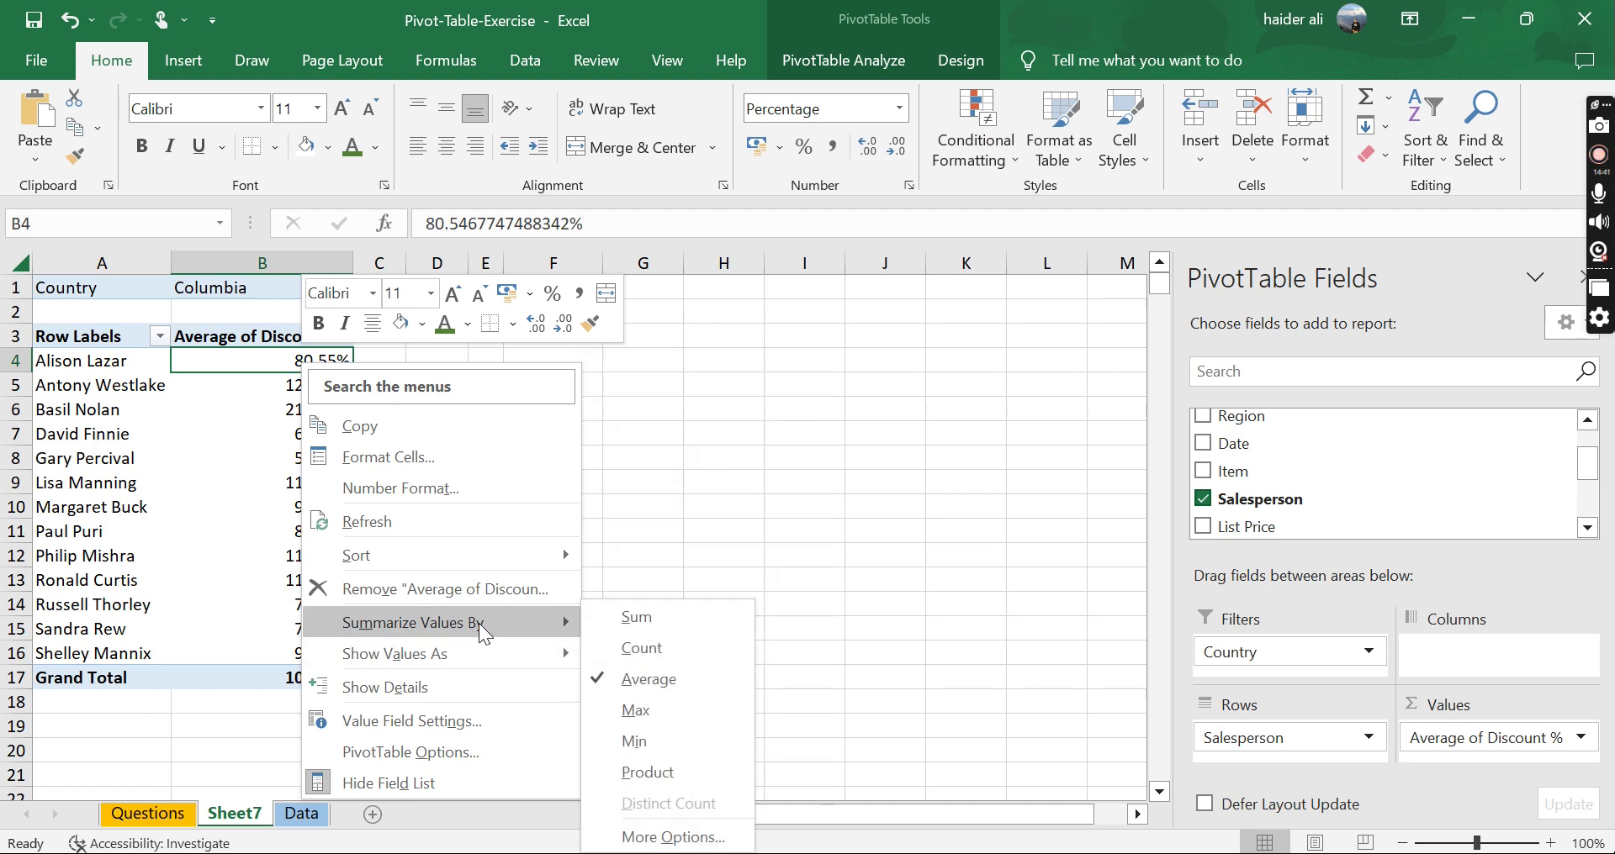
{"action": "mouse_move", "coordinate": [493, 559]}
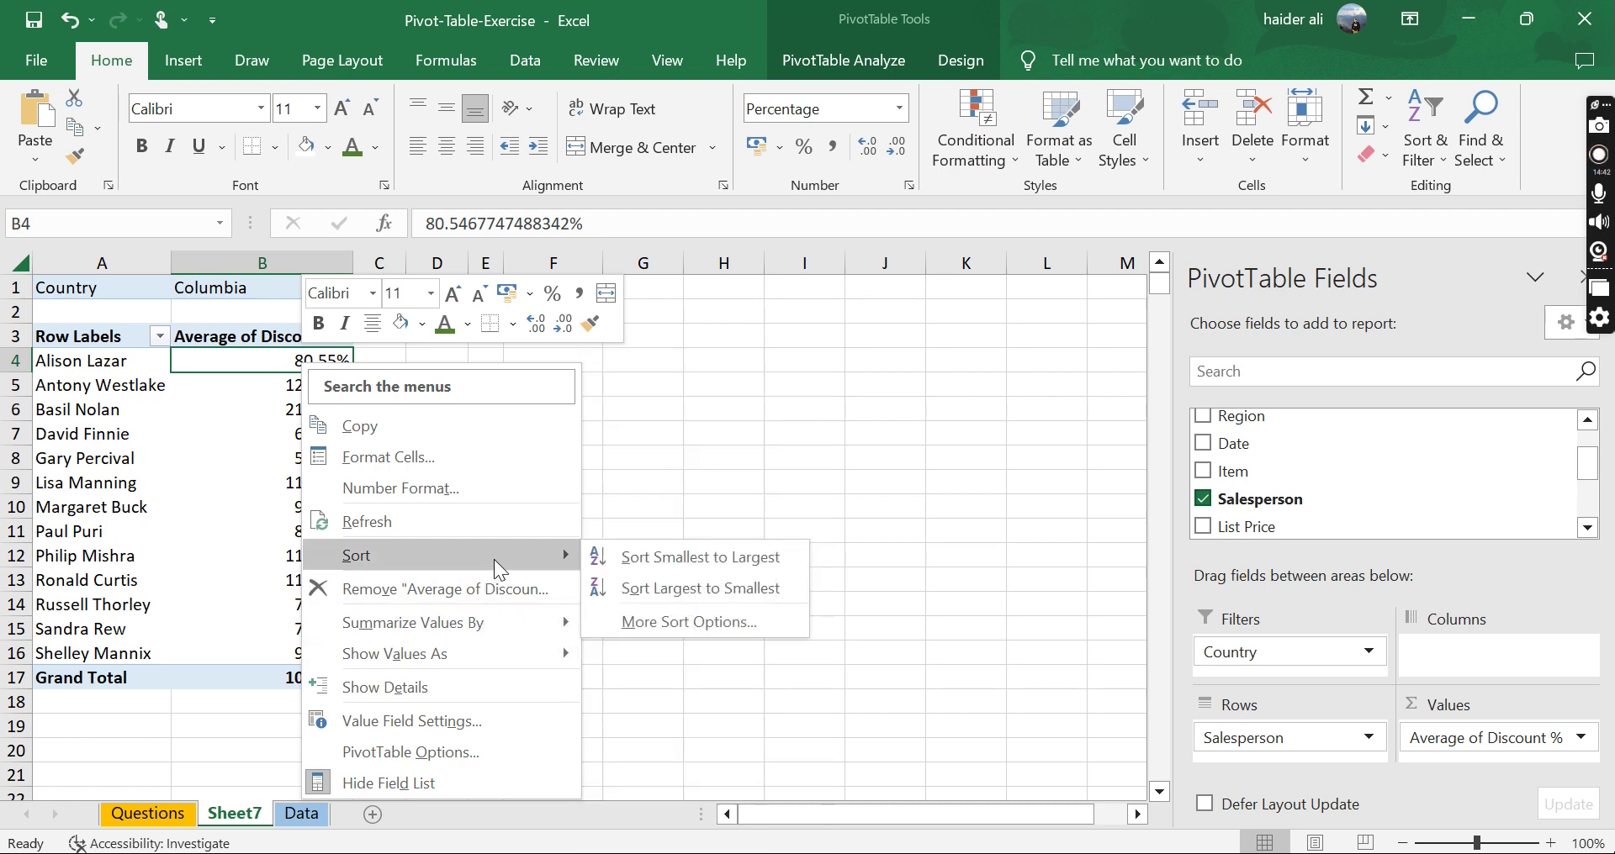
{"action": "left_click", "coordinate": [716, 555]}
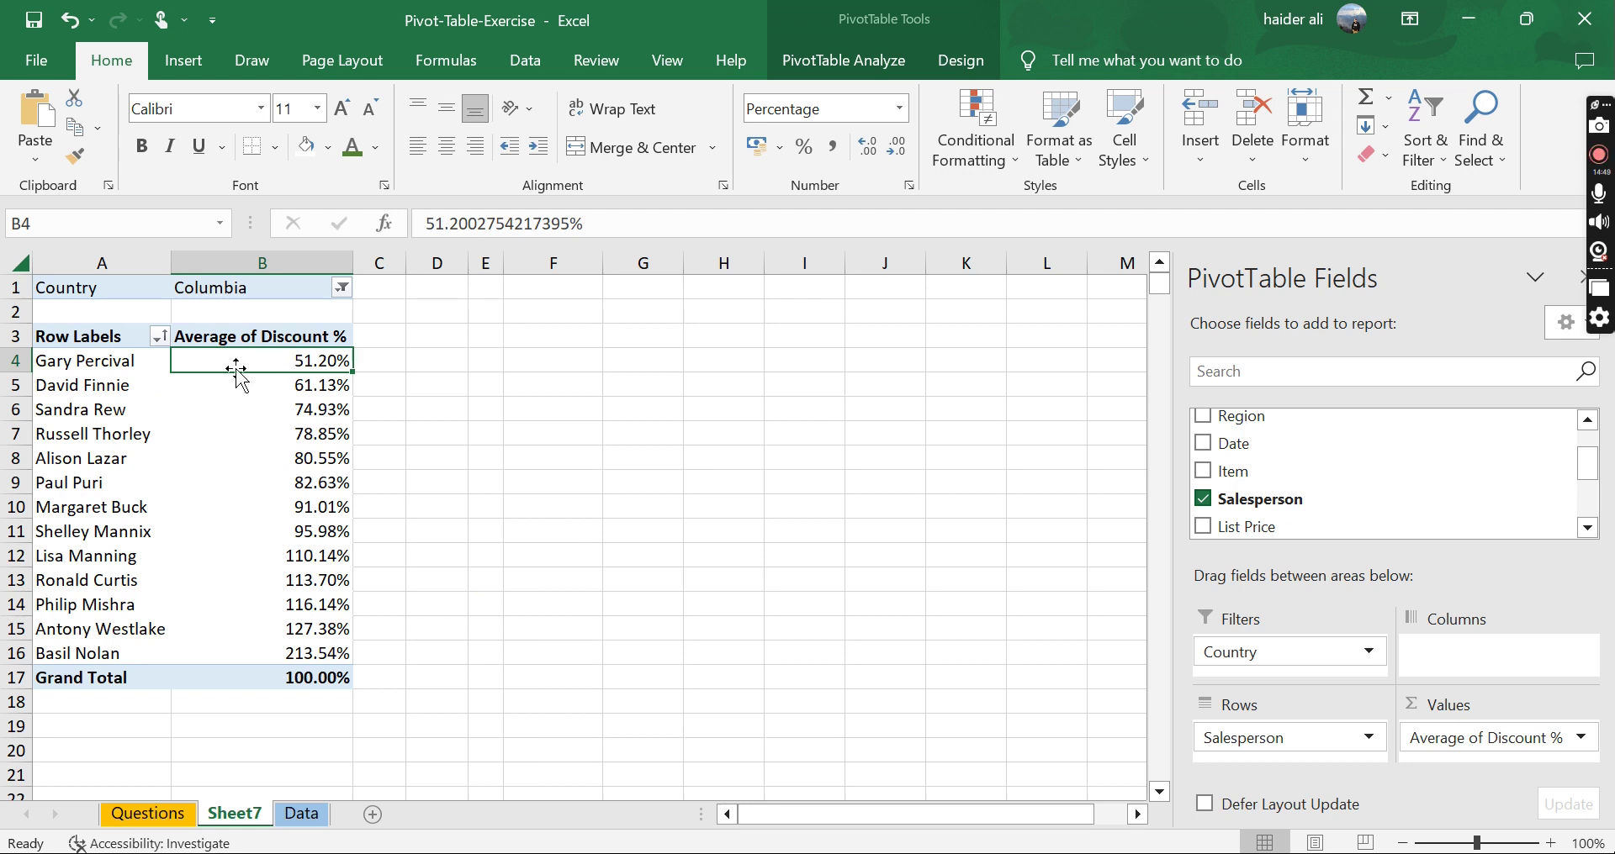
Step: Examine the first salesperson's discount in the sorted PivotTable against question 4 and look over the source records on the Data sheet
{"action": "left_click", "coordinate": [79, 362]}
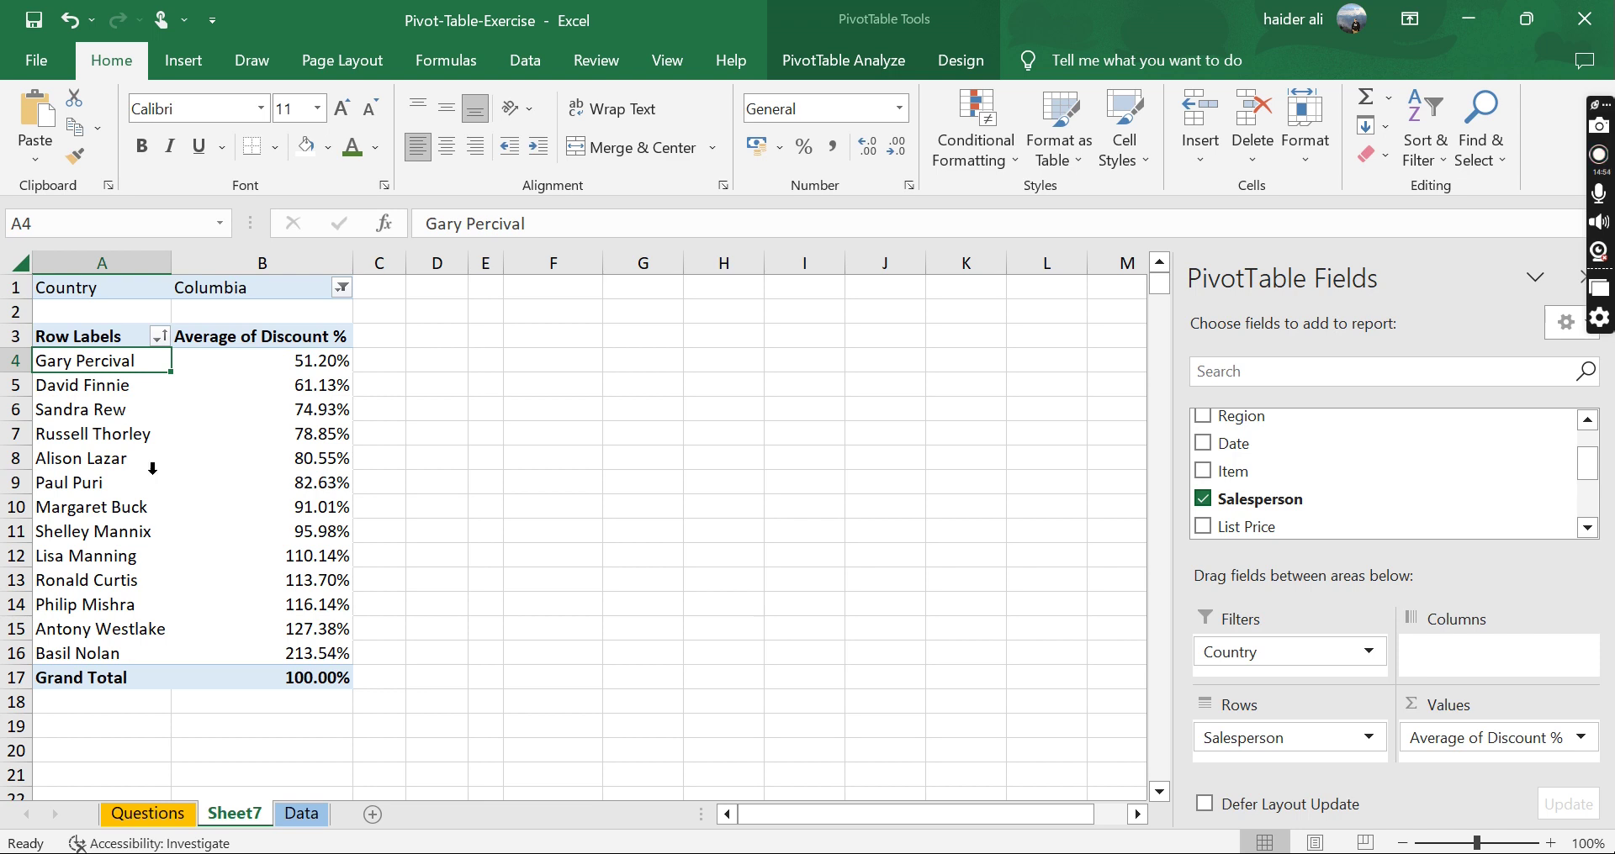
{"action": "left_click", "coordinate": [146, 814]}
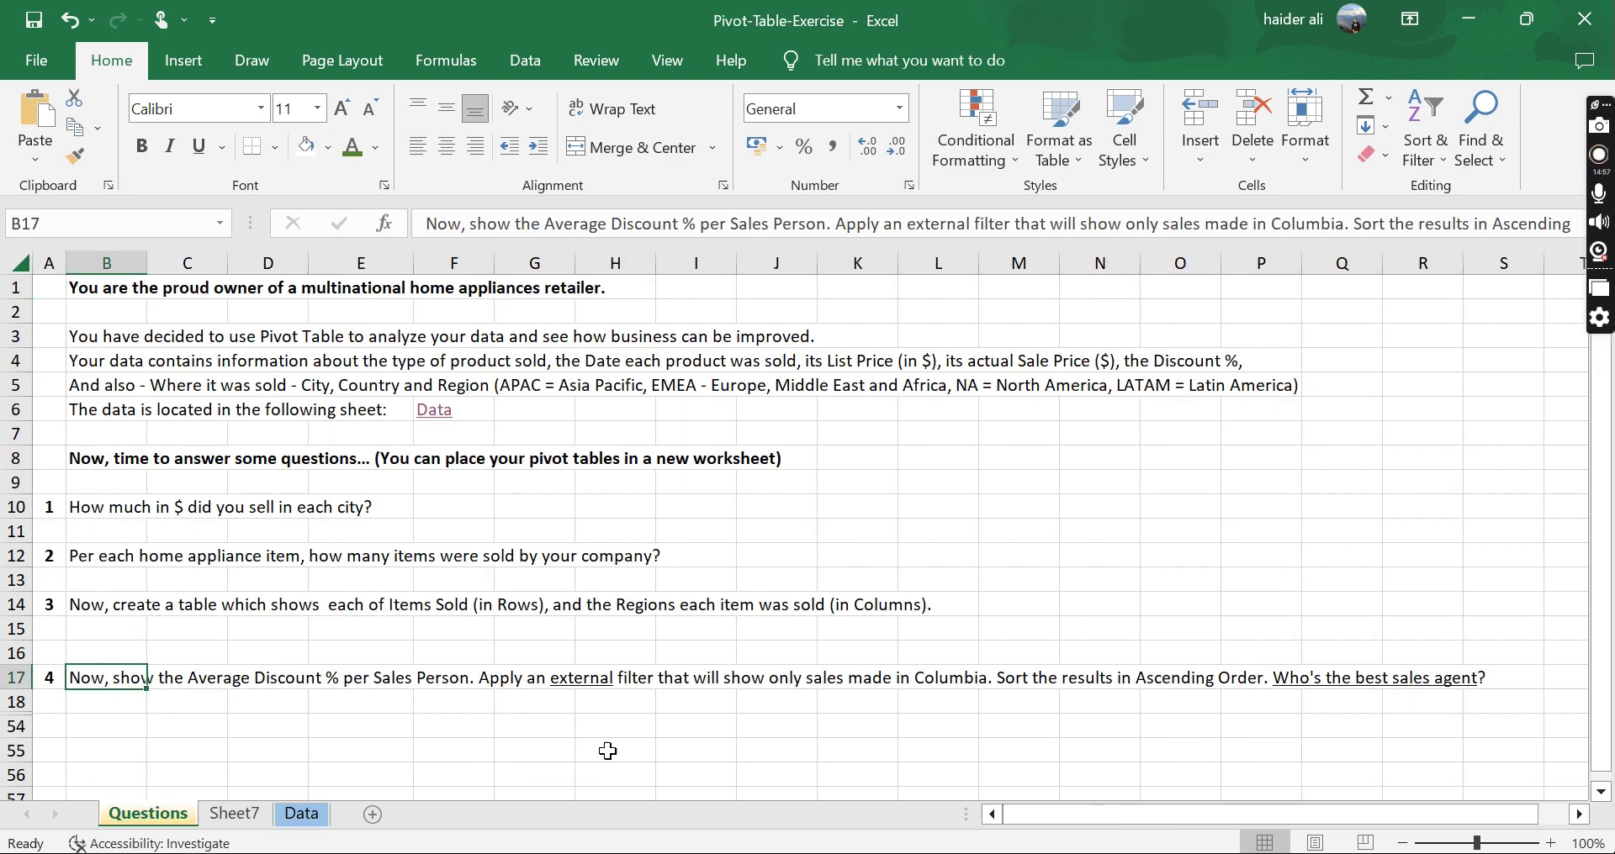
{"action": "left_click", "coordinate": [254, 812]}
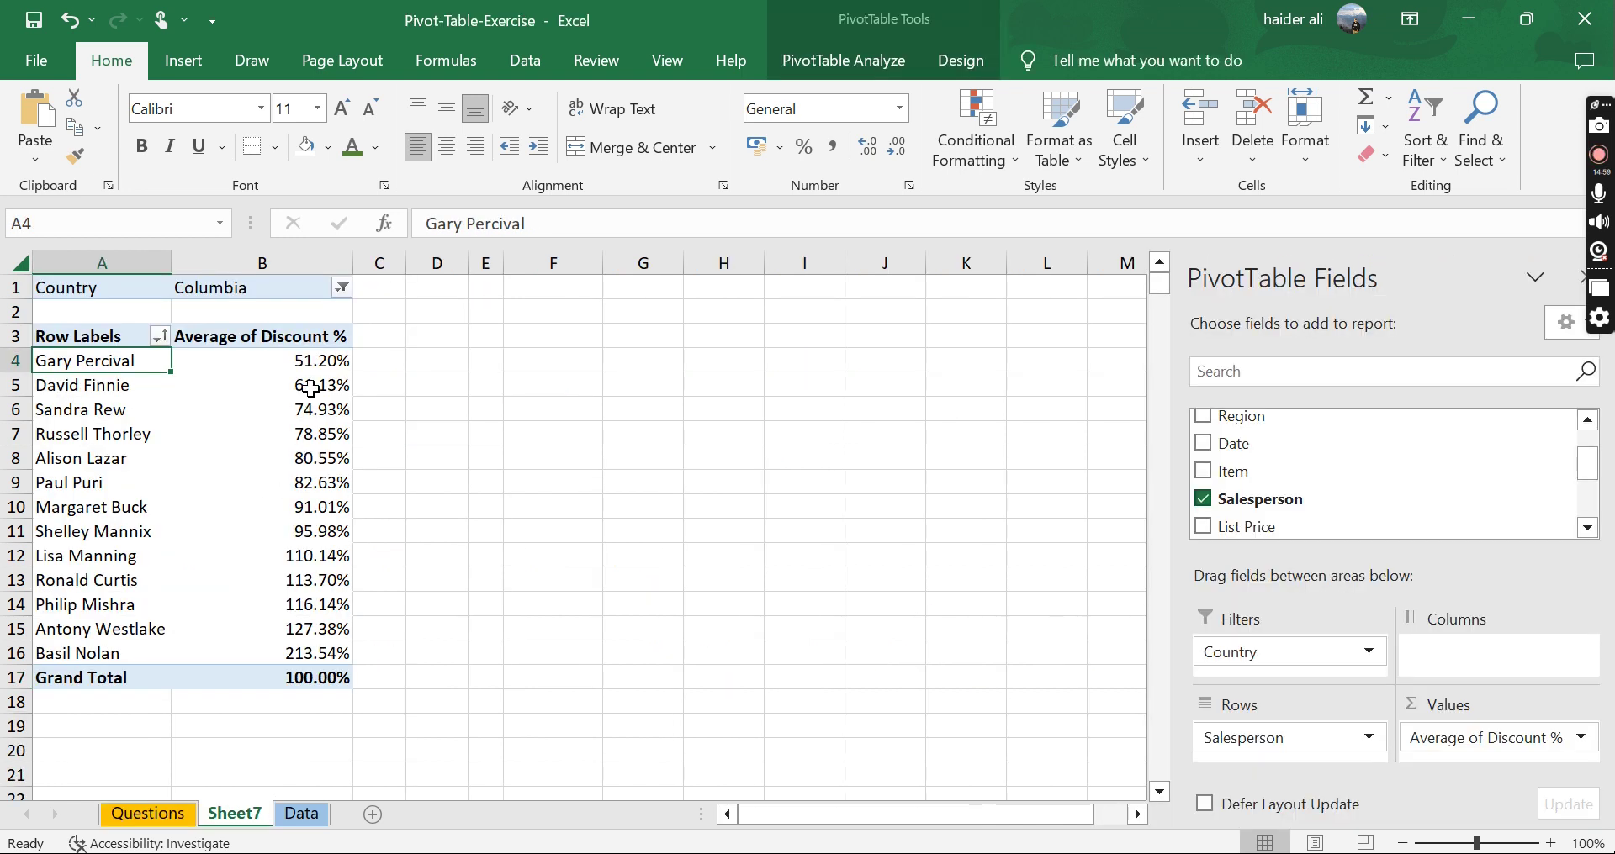
{"action": "mouse_move", "coordinate": [311, 388]}
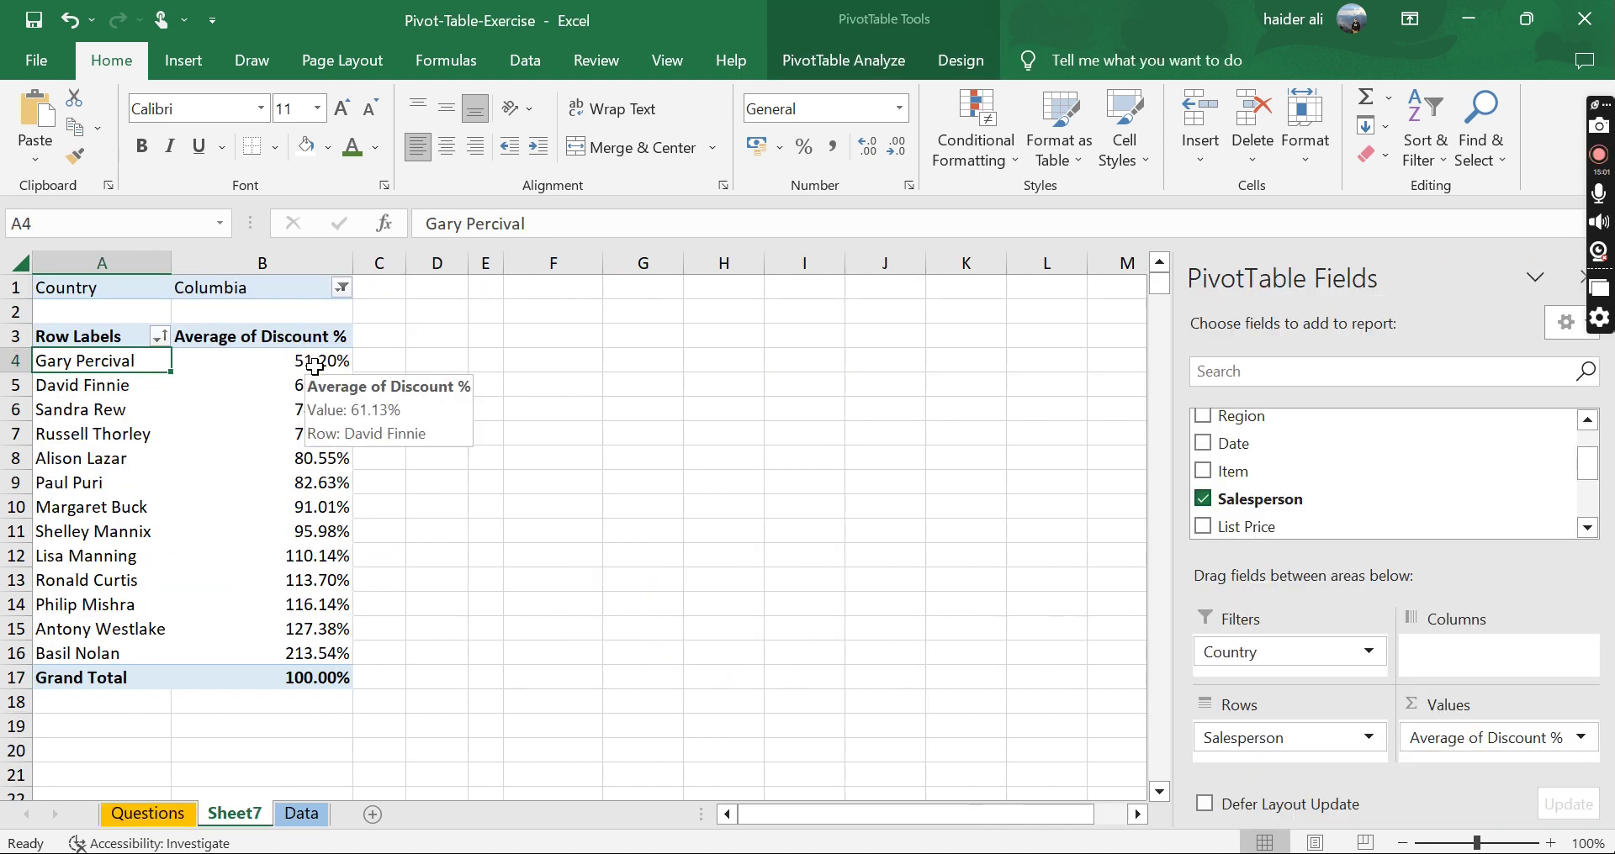
{"action": "left_click", "coordinate": [318, 361]}
{"action": "left_click", "coordinate": [84, 364]}
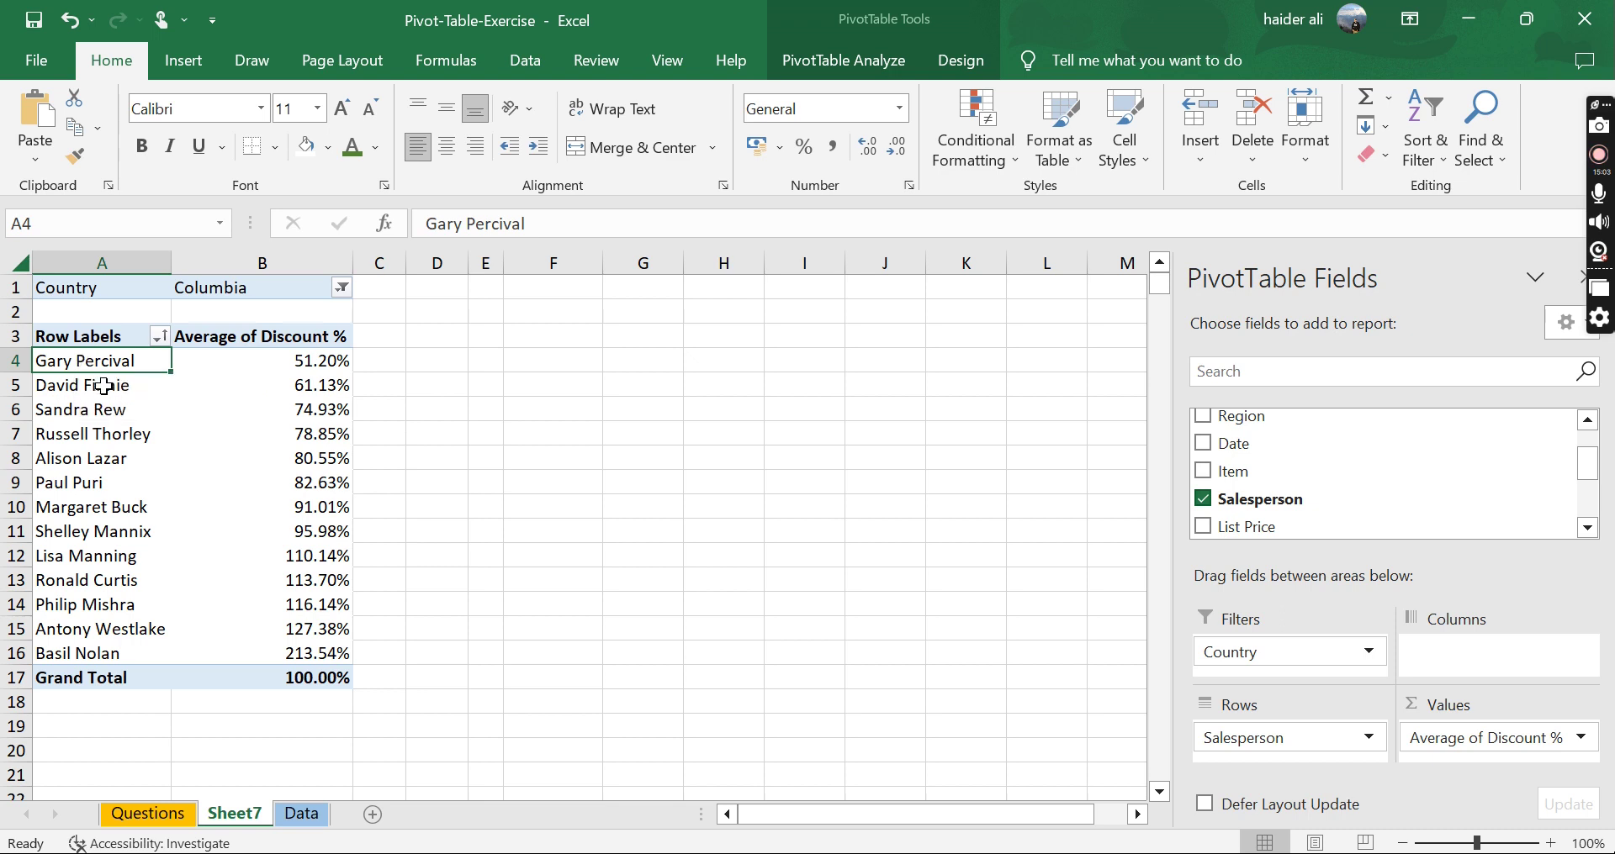
{"action": "left_click", "coordinate": [296, 362]}
{"action": "mouse_move", "coordinate": [343, 521]}
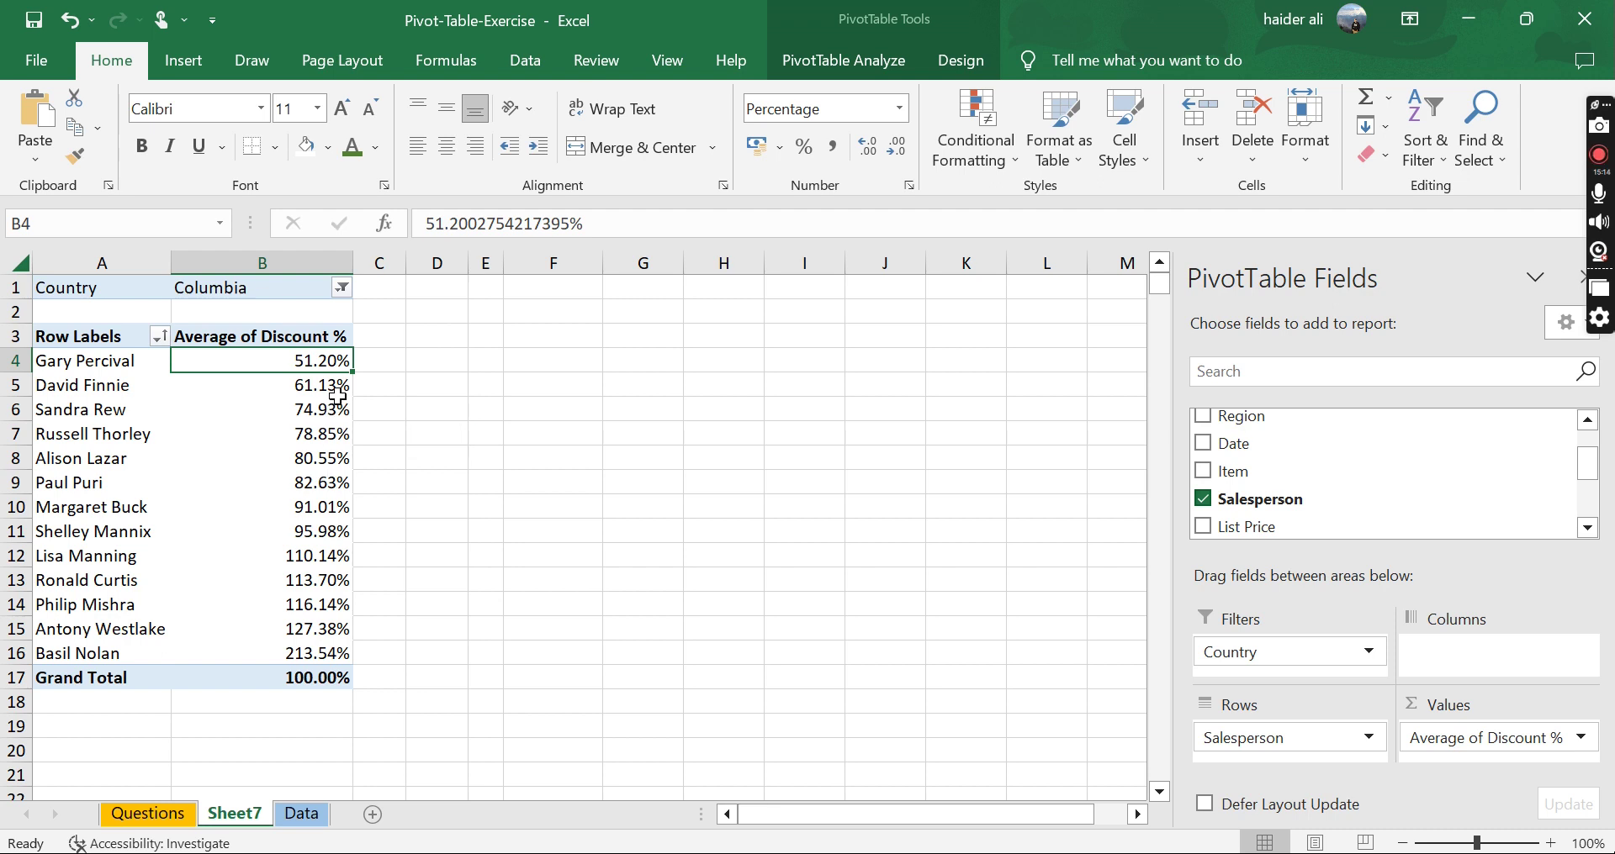
{"action": "mouse_move", "coordinate": [337, 397]}
{"action": "left_click", "coordinate": [301, 813]}
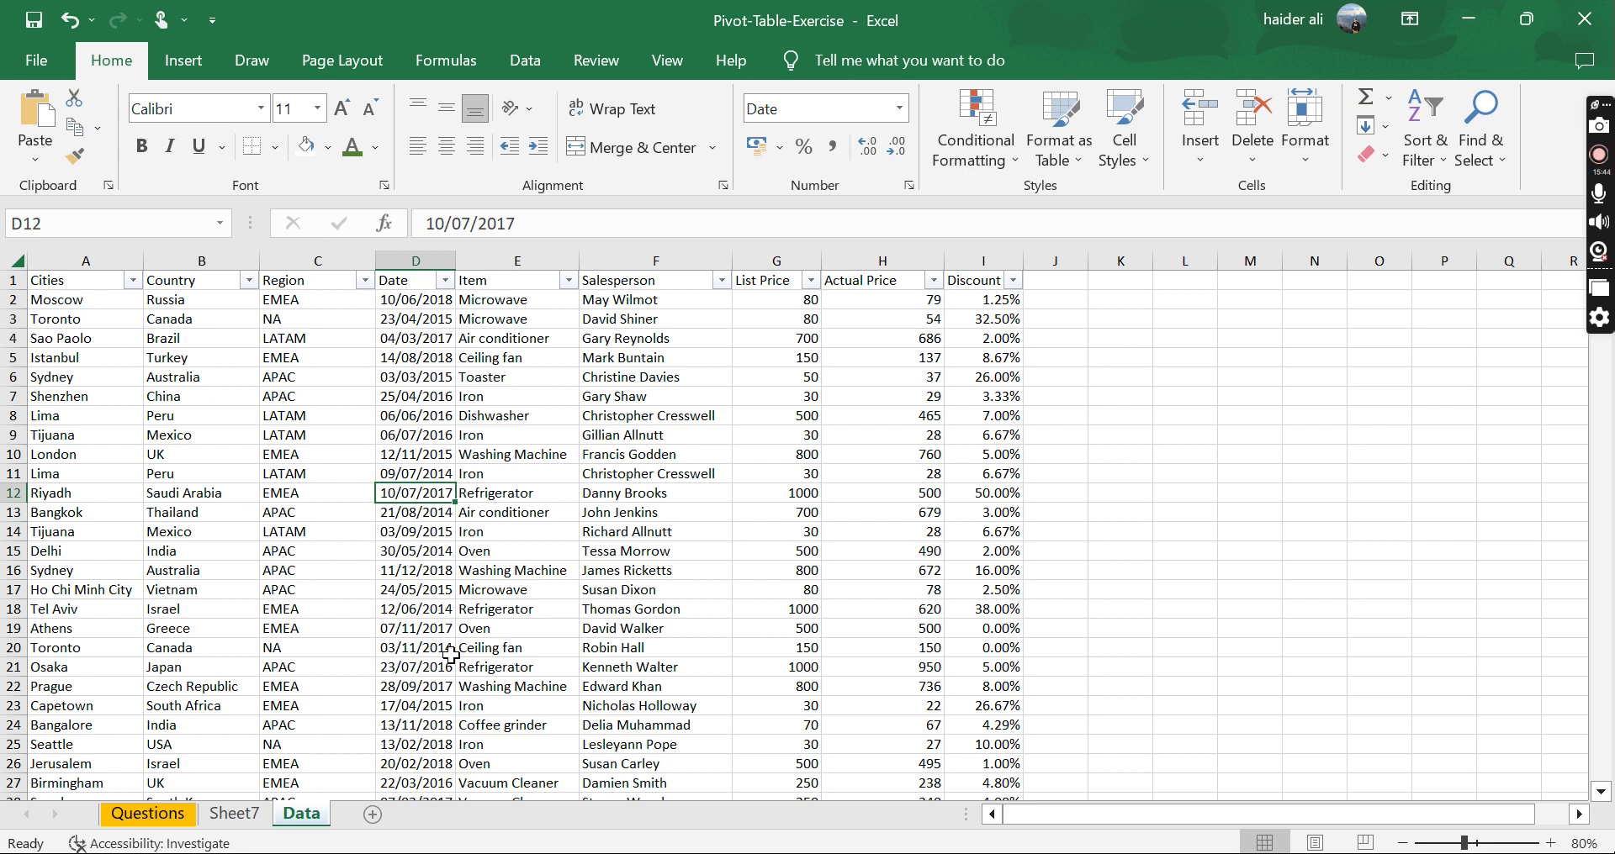
{"action": "left_click", "coordinate": [534, 382]}
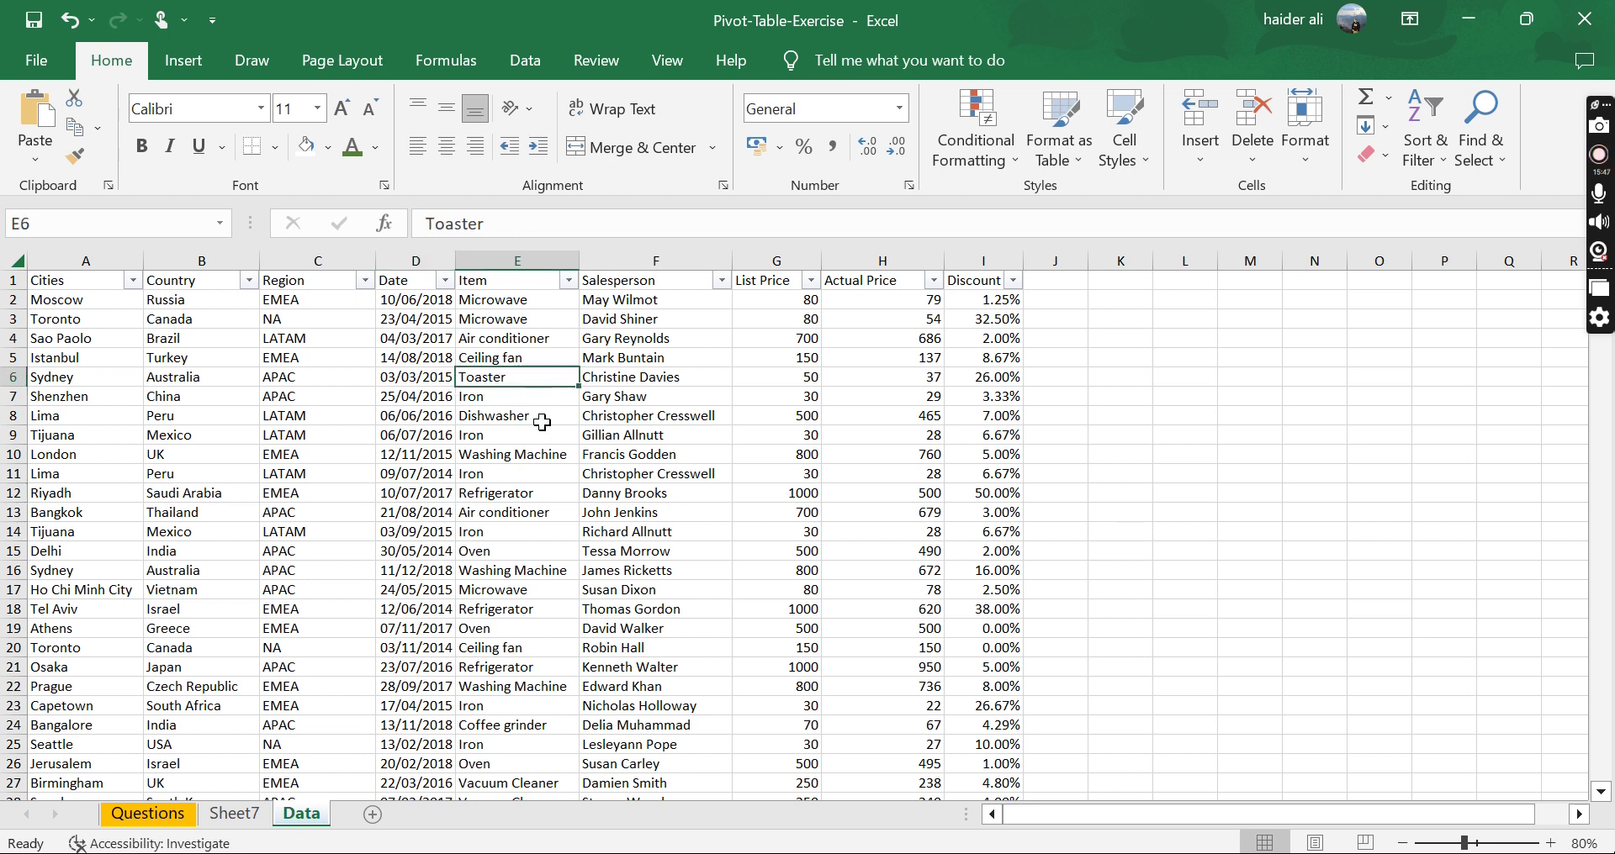